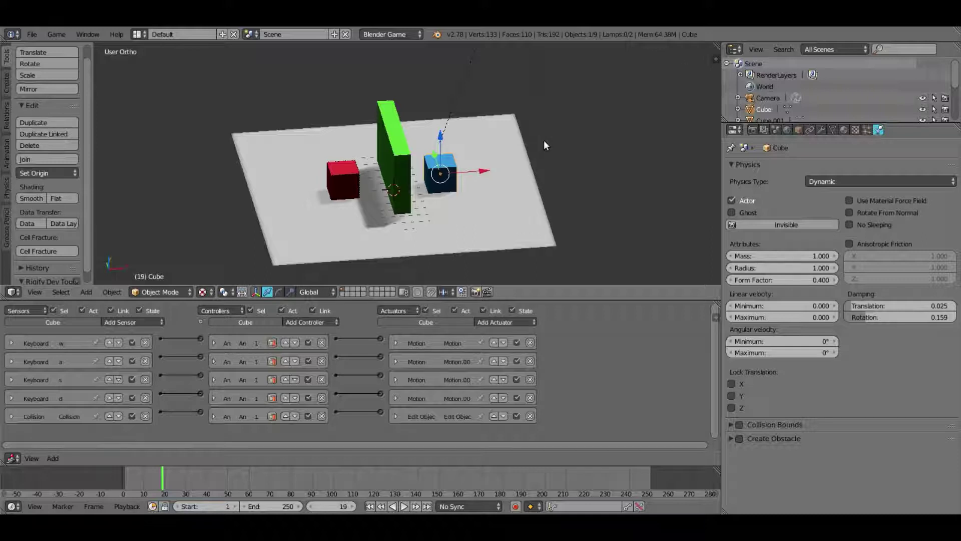
# Step: Run the game and steer the blue cube around the green wall in all four directions, then end the game
pyautogui.click(53, 36)
pyautogui.click(87, 47)
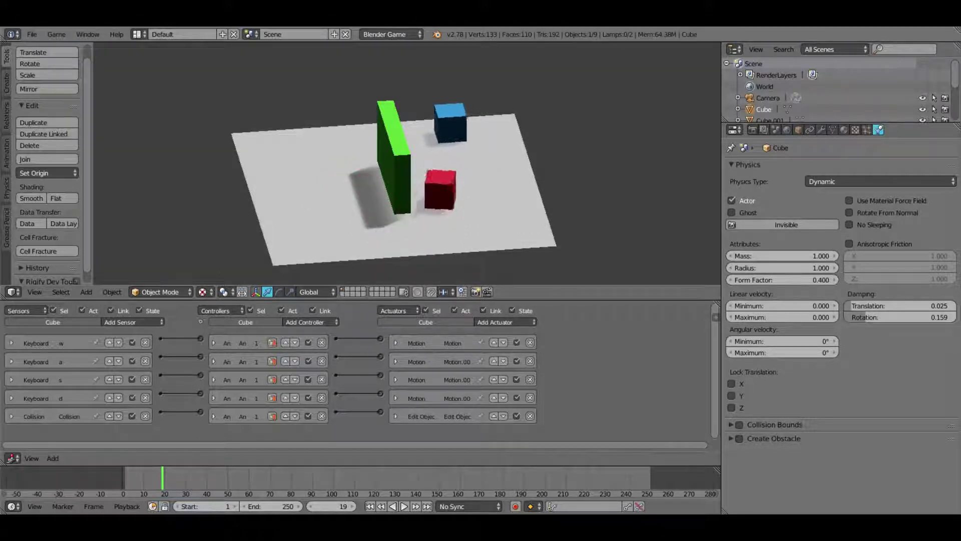
pyautogui.press('a')
pyautogui.press('s')
pyautogui.press('d')
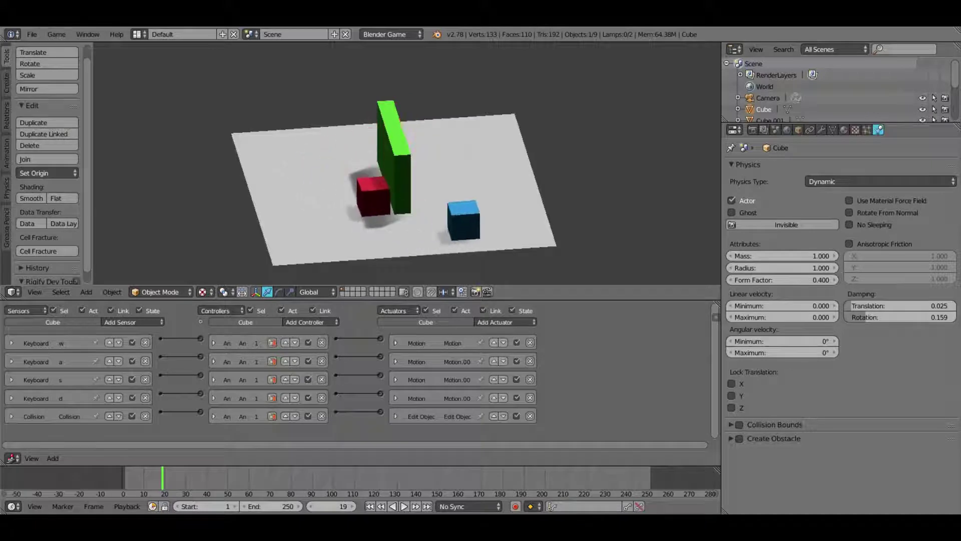
pyautogui.press('w')
pyautogui.press('a')
pyautogui.press('s')
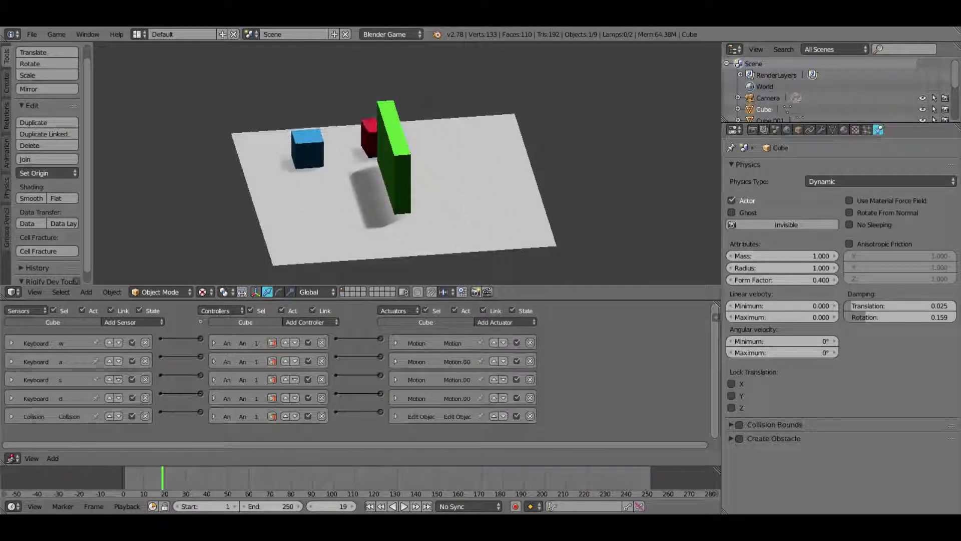
pyautogui.press('d')
pyautogui.press('w')
pyautogui.press('a')
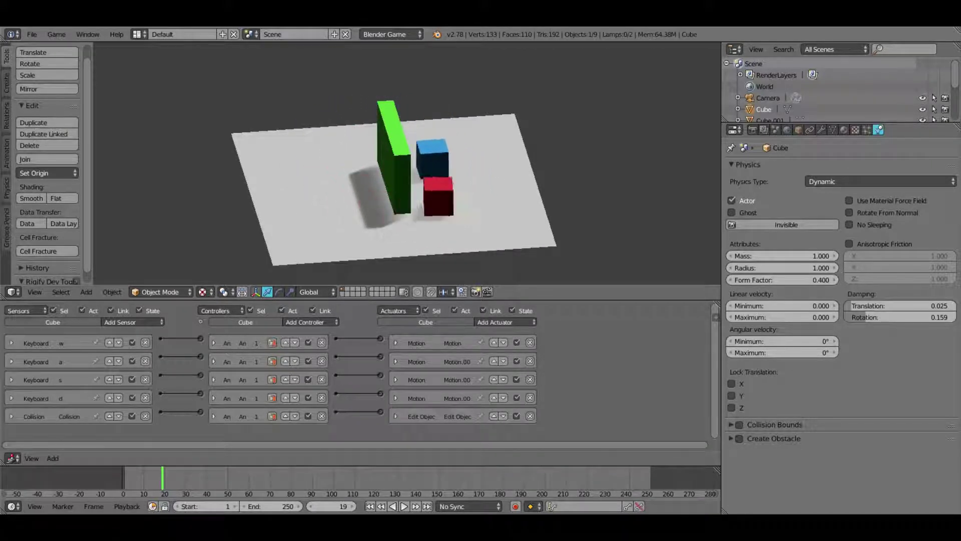
pyautogui.press('s')
pyautogui.press('d')
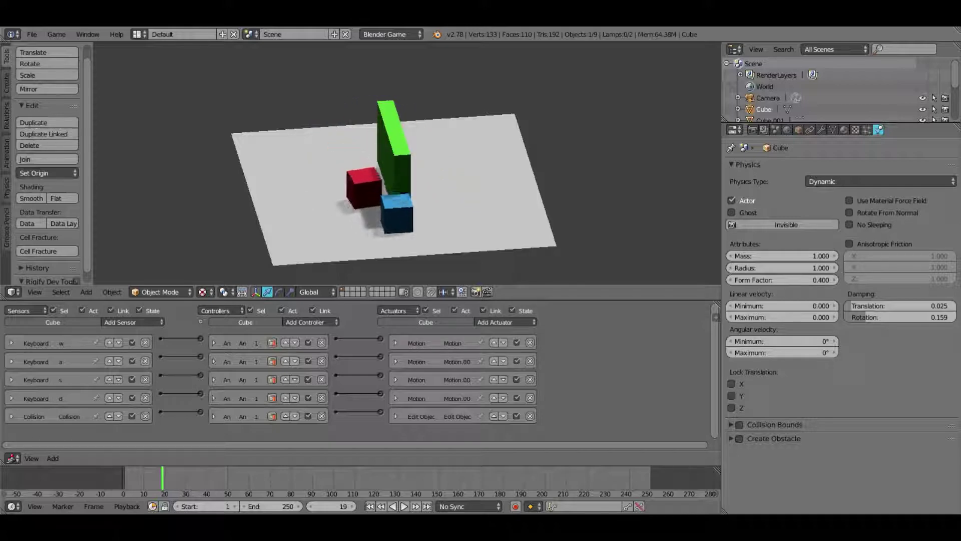
pyautogui.press('w')
pyautogui.press('d')
pyautogui.press('a')
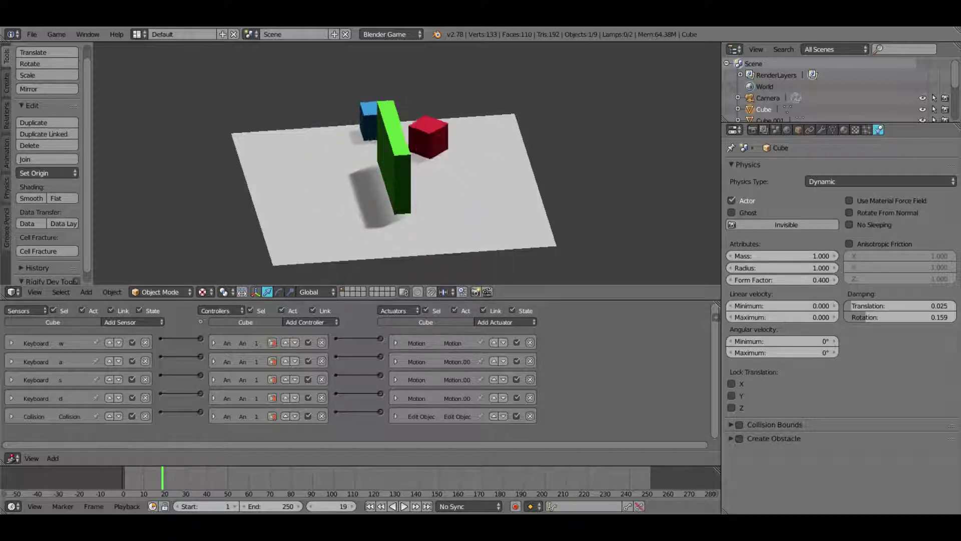
pyautogui.press('s')
pyautogui.press('d')
pyautogui.press('w')
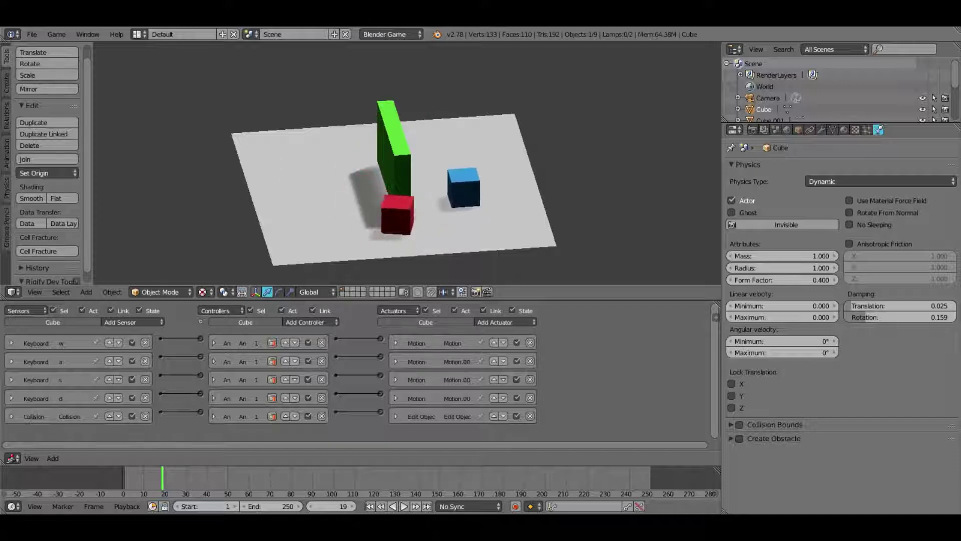
pyautogui.press('Escape')
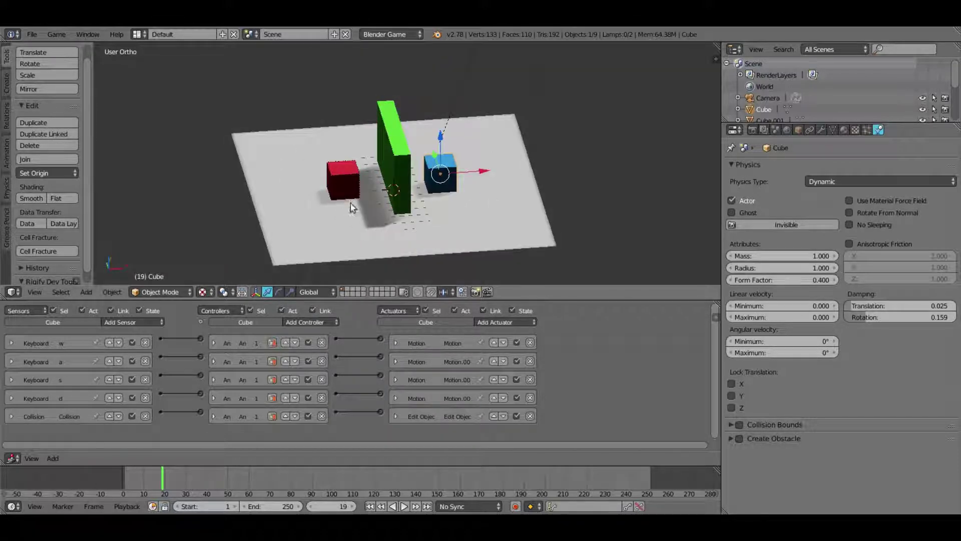
# Step: Remove the Always sensor, And controller and Steering actuator from the red cube
pyautogui.rightClick(352, 187)
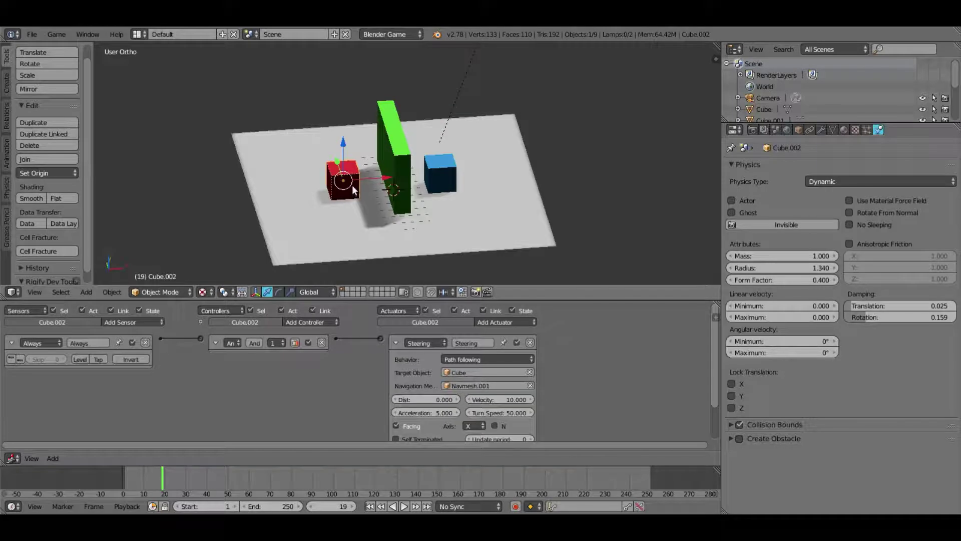
pyautogui.click(145, 343)
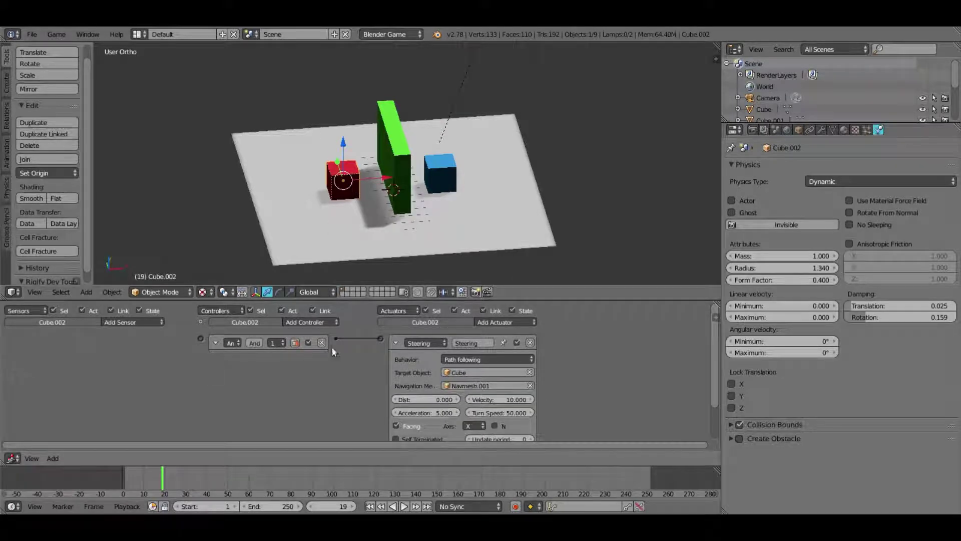
pyautogui.click(322, 342)
pyautogui.click(530, 342)
# Step: Delete the Navmesh.001 object lying on the ground plane
pyautogui.rightClick(474, 230)
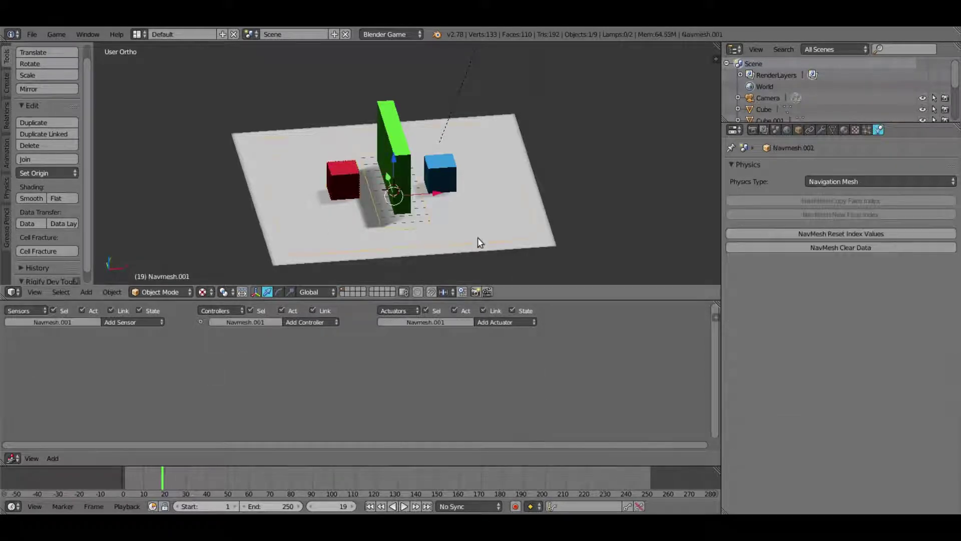
pyautogui.press('x')
pyautogui.click(469, 216)
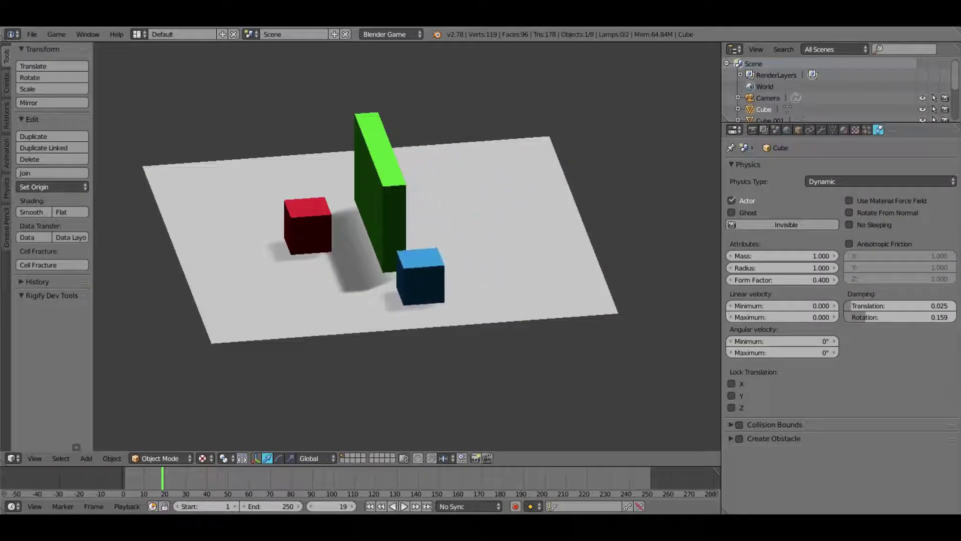
# Step: Disable Collision Bounds in the red cube's physics settings
pyautogui.rightClick(301, 223)
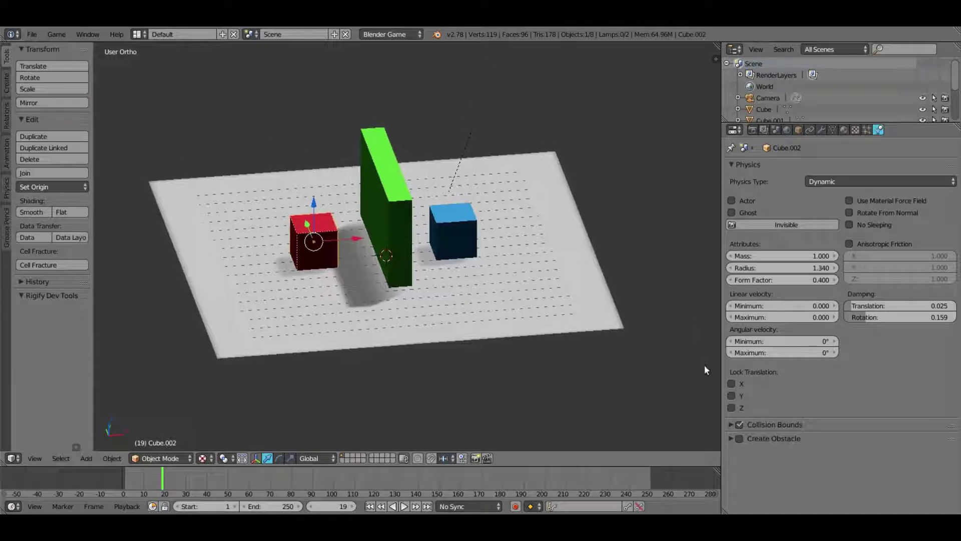
pyautogui.click(739, 424)
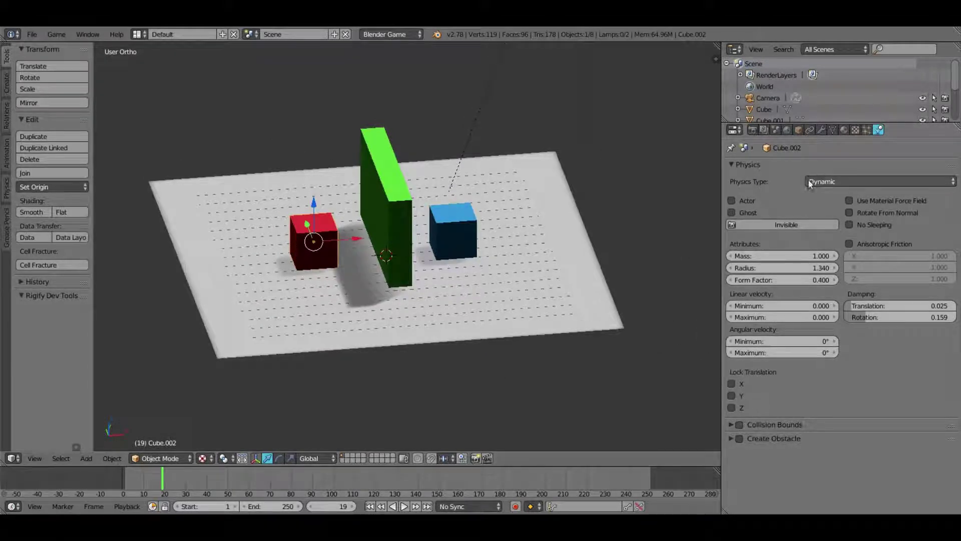
# Step: Delete the remaining Navmesh object from the ground plane
pyautogui.moveTo(329, 241); pyautogui.dragTo(324, 239, button='middle')
pyautogui.rightClick(393, 235)
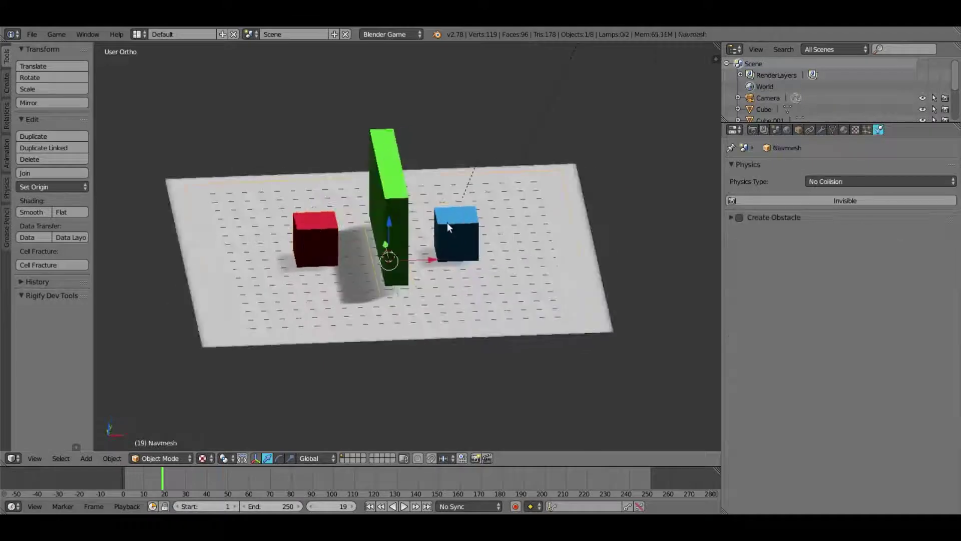
pyautogui.rightClick(456, 235)
pyautogui.moveTo(456, 234); pyautogui.dragTo(467, 244, button='middle')
pyautogui.rightClick(466, 244)
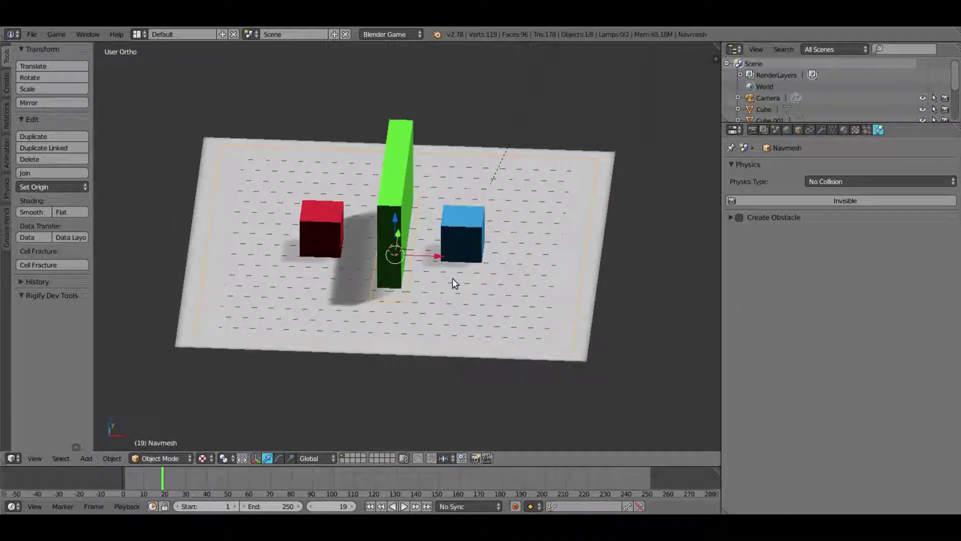
pyautogui.rightClick(468, 235)
pyautogui.press('g')
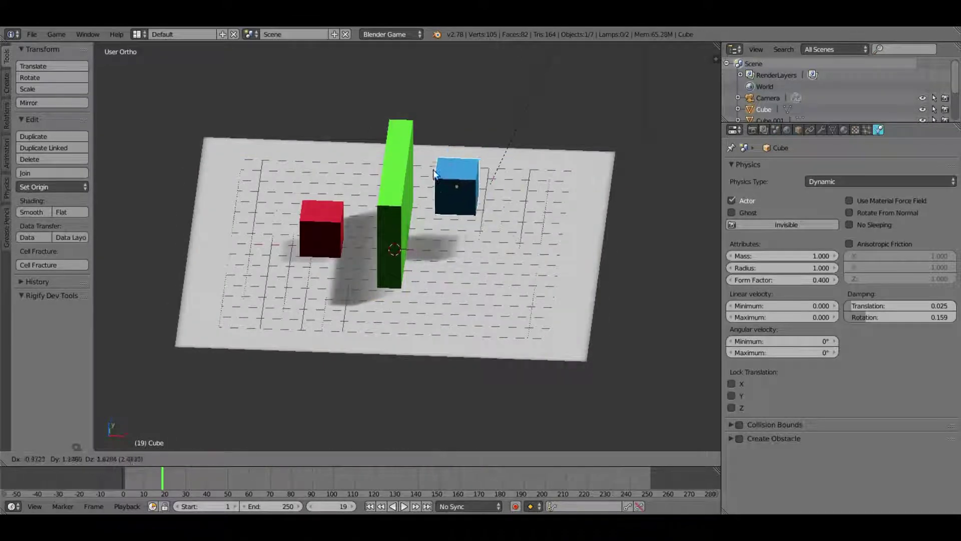
pyautogui.press('Escape')
pyautogui.rightClick(323, 220)
pyautogui.press('g')
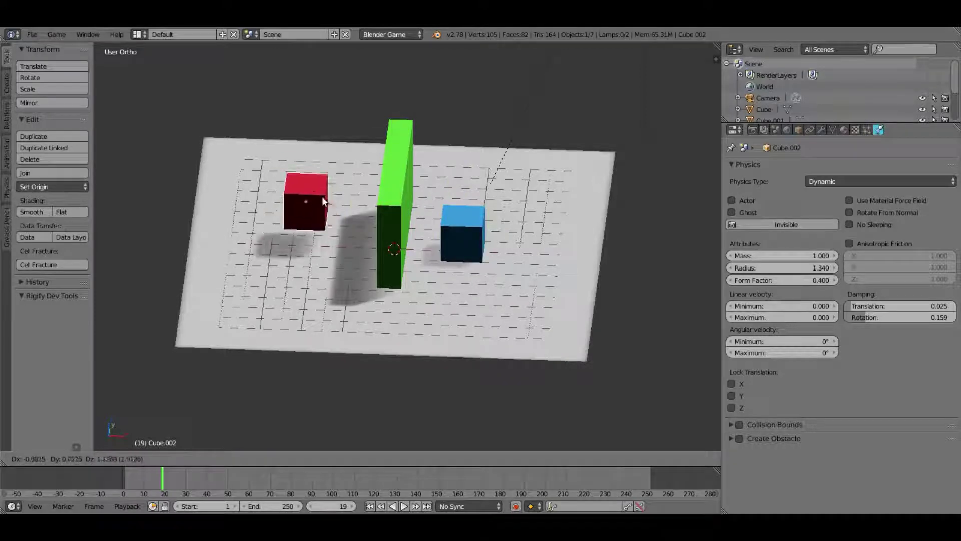
pyautogui.press('Escape')
# Step: Return the timeline to frame 0 and choose Dynamic as the red cube's physics type
pyautogui.moveTo(330, 210); pyautogui.dragTo(342, 240, button='middle')
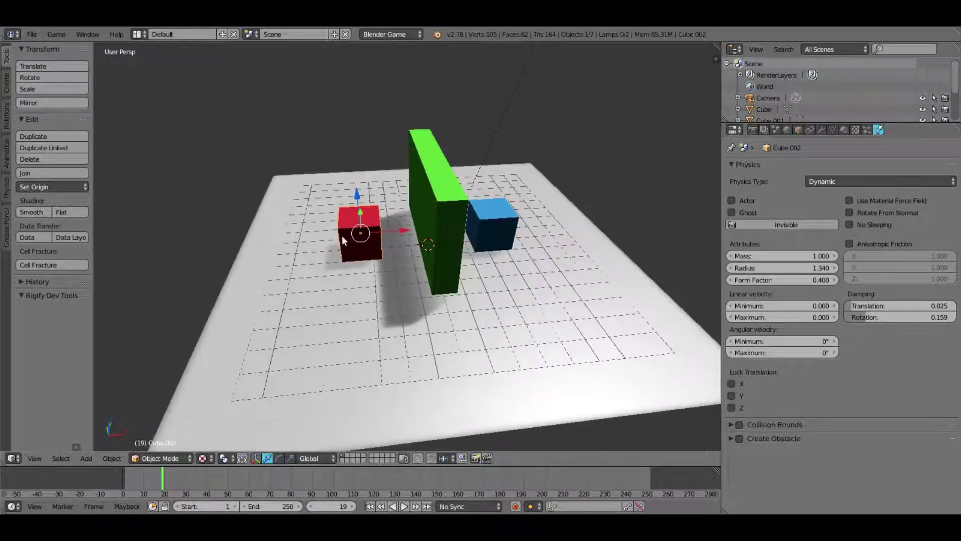
pyautogui.click(125, 478)
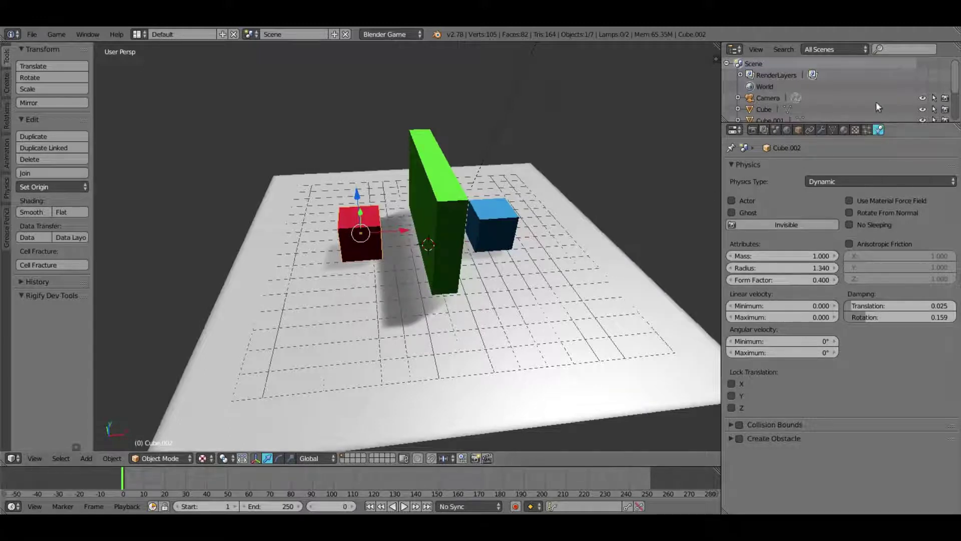
pyautogui.click(900, 181)
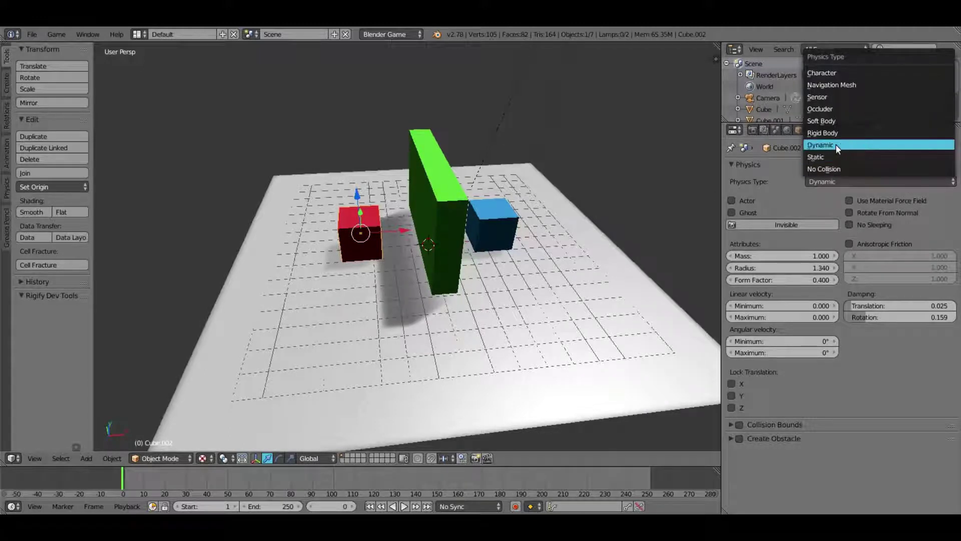
pyautogui.click(851, 145)
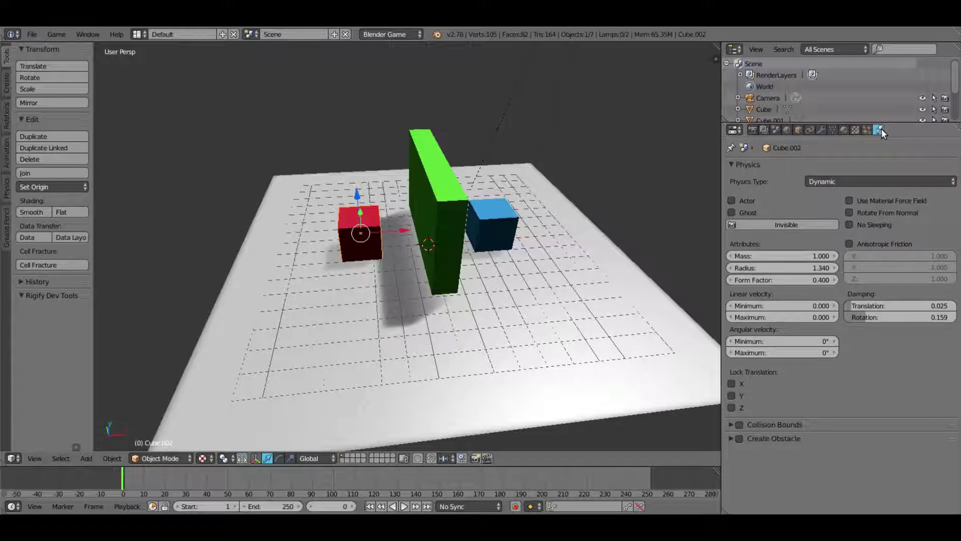
# Step: Set the blue cube's physics type to Character
pyautogui.rightClick(510, 230)
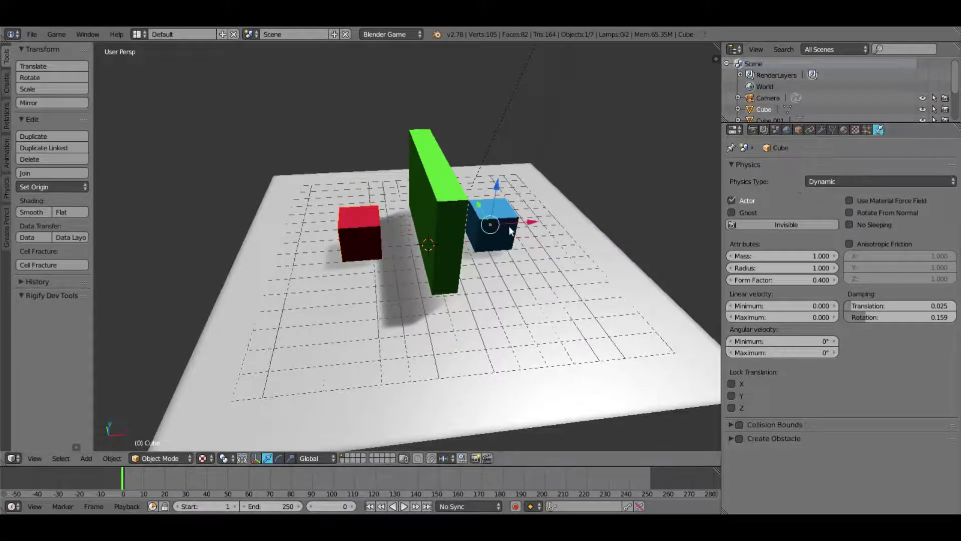
pyautogui.moveTo(660, 243); pyautogui.dragTo(797, 179, button='middle')
pyautogui.click(821, 182)
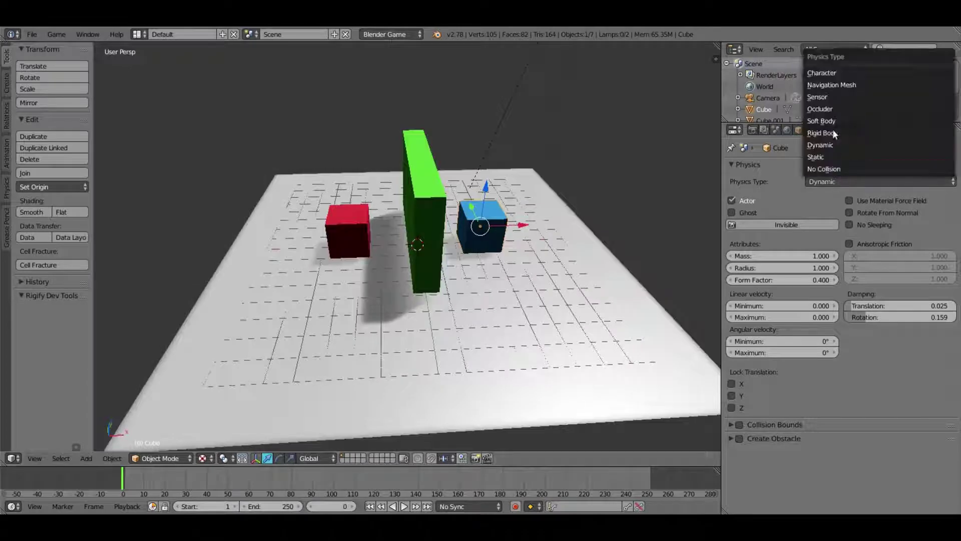
pyautogui.click(825, 73)
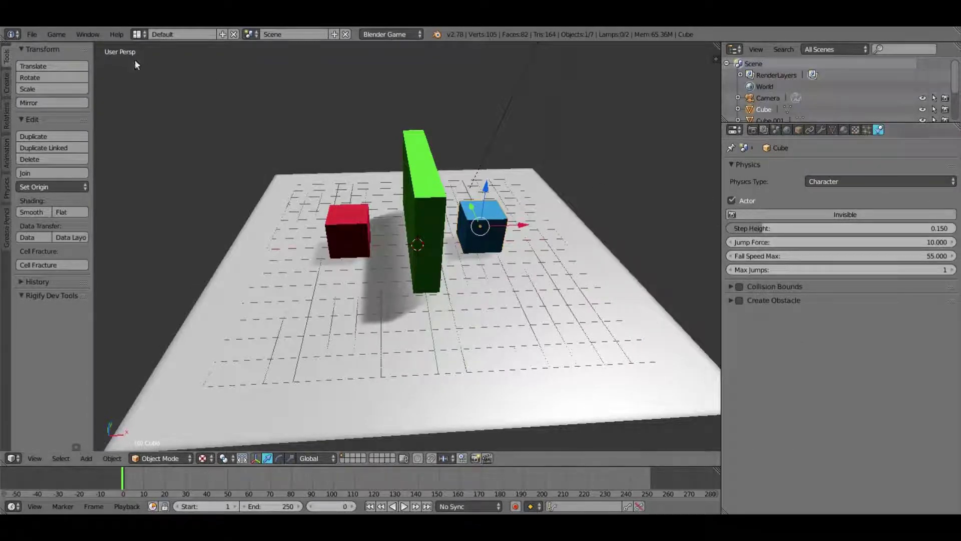
# Step: Test the blue cube's movement with its Character physics in the game, then end the game
pyautogui.click(55, 34)
pyautogui.click(75, 45)
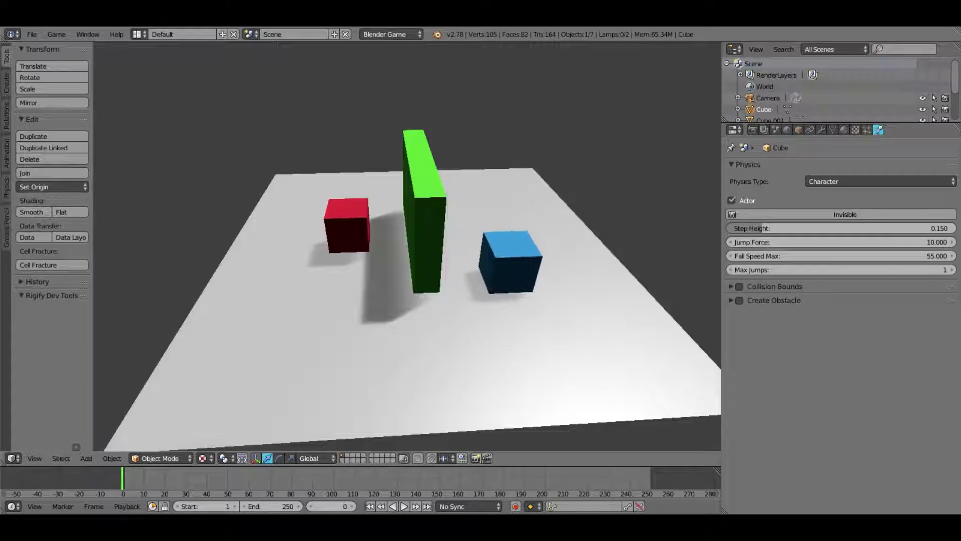
pyautogui.press('Up')
pyautogui.press('Right')
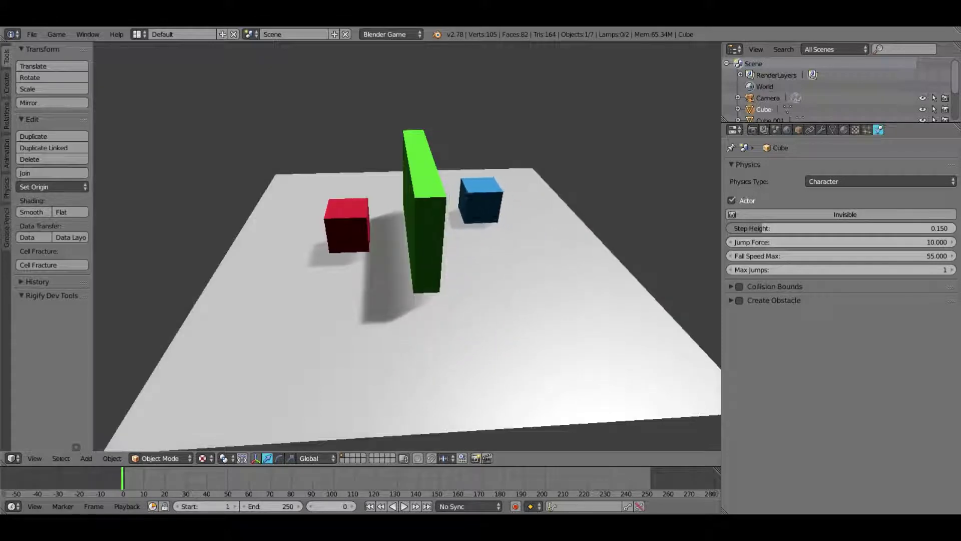
pyautogui.press('Down')
pyautogui.press('Escape')
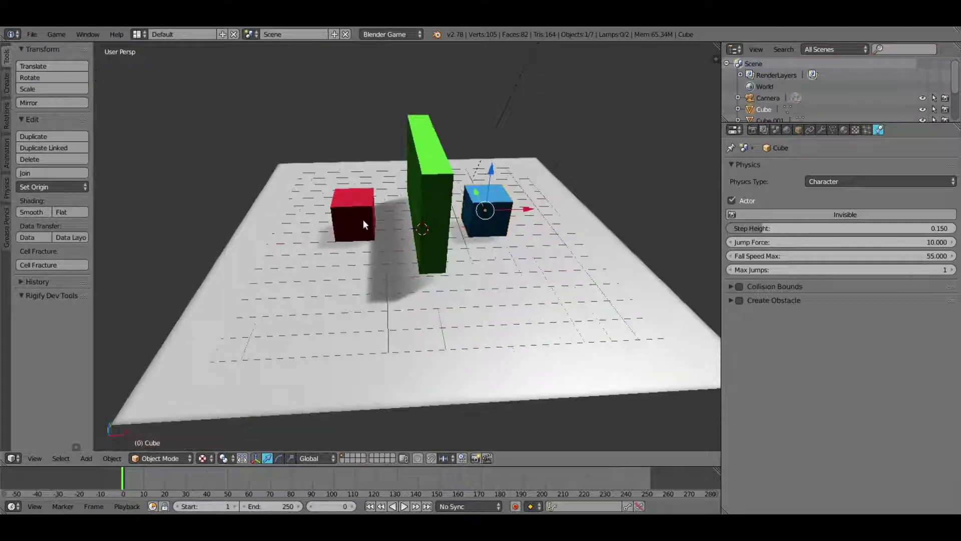
# Step: Examine the physics settings of the red cube and the ground plane, and inspect the scene from several angles
pyautogui.rightClick(361, 223)
pyautogui.moveTo(360, 224); pyautogui.dragTo(534, 234, button='middle')
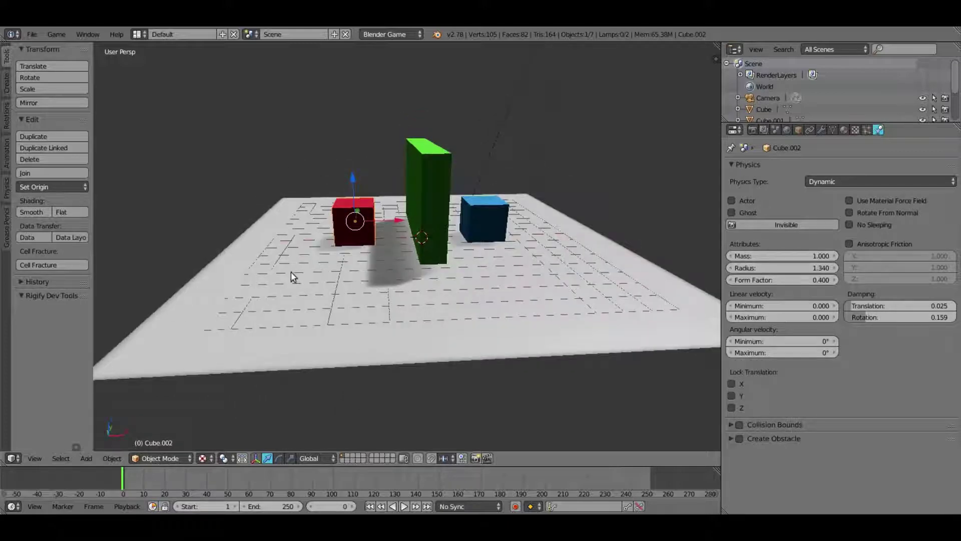
pyautogui.moveTo(294, 273); pyautogui.dragTo(401, 271, button='middle')
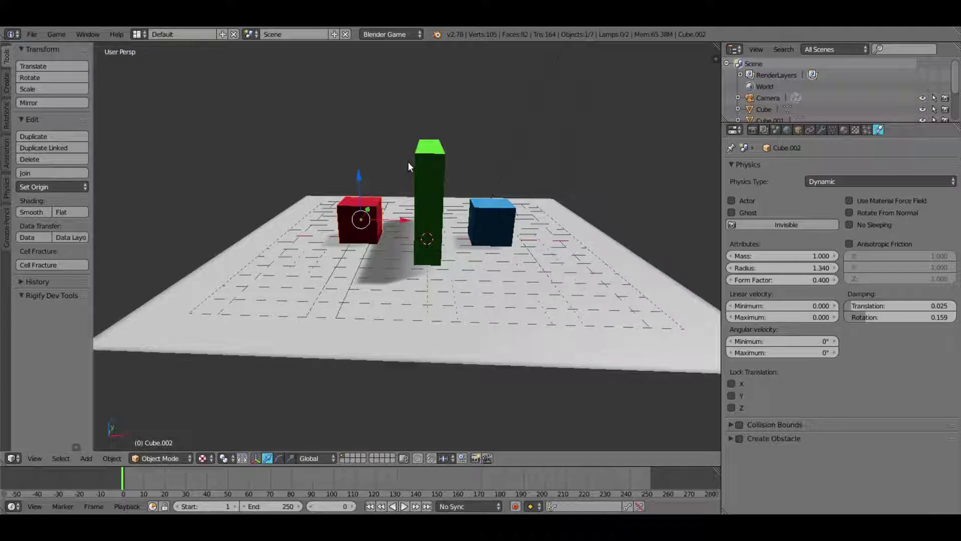
pyautogui.moveTo(395, 190); pyautogui.dragTo(342, 178, button='middle')
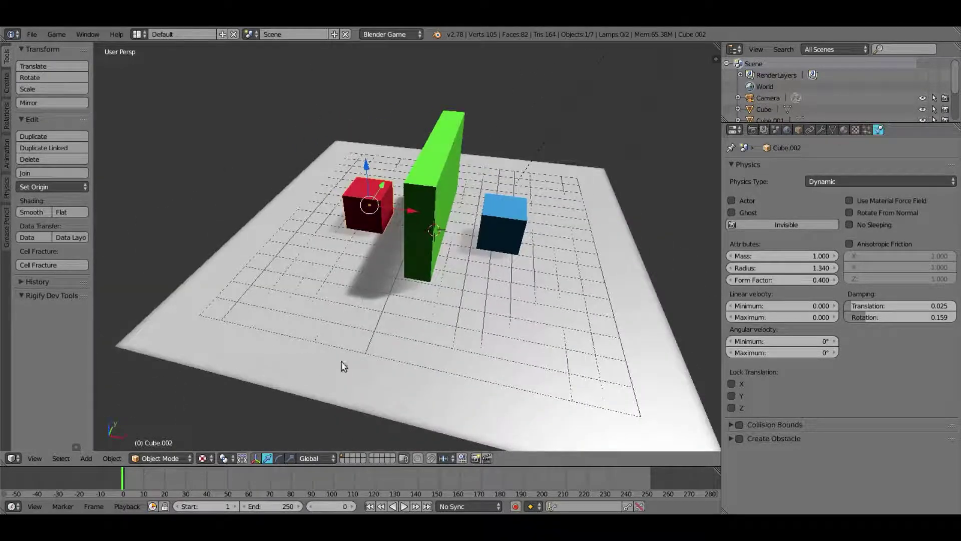
pyautogui.moveTo(344, 366); pyautogui.dragTo(508, 245, button='middle')
pyautogui.rightClick(495, 272)
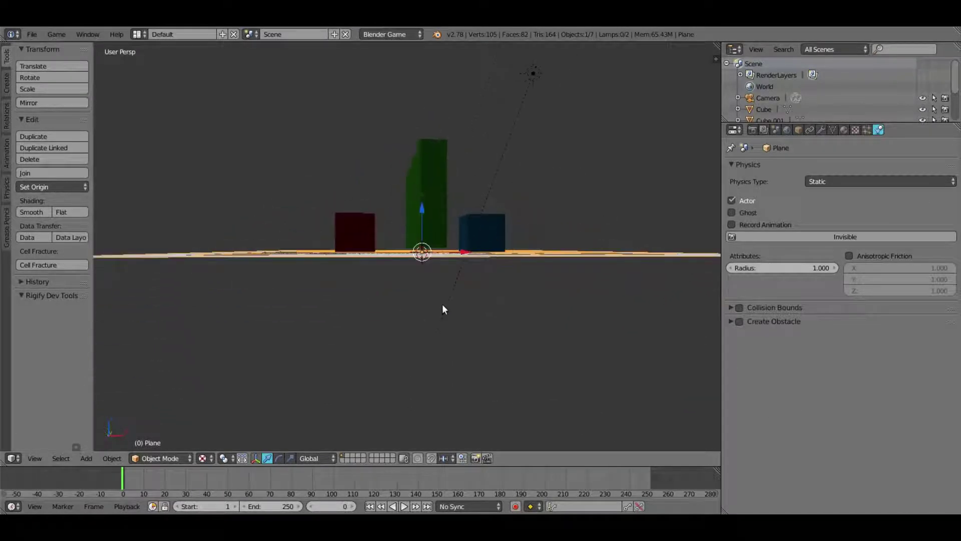
pyautogui.moveTo(443, 309); pyautogui.dragTo(377, 250, button='middle')
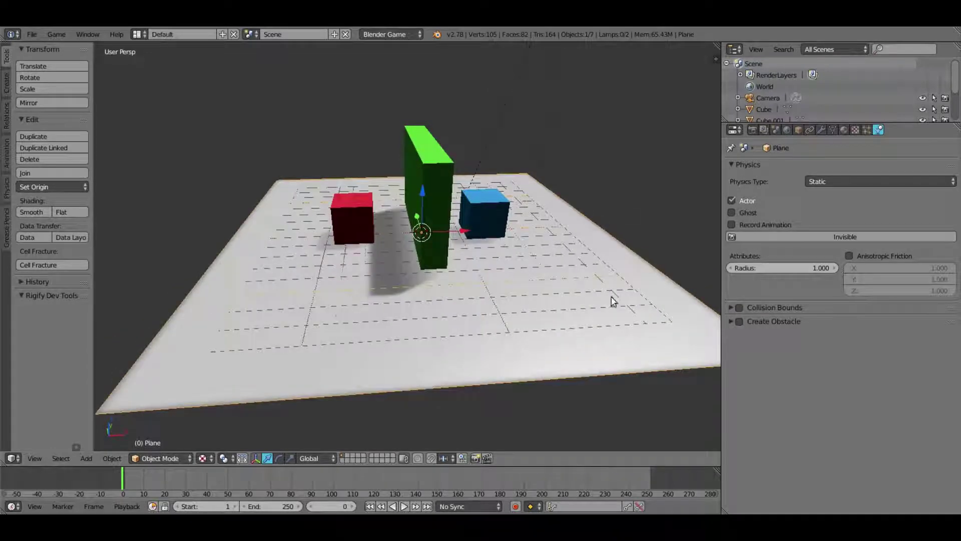
pyautogui.moveTo(380, 323); pyautogui.dragTo(512, 264, button='middle')
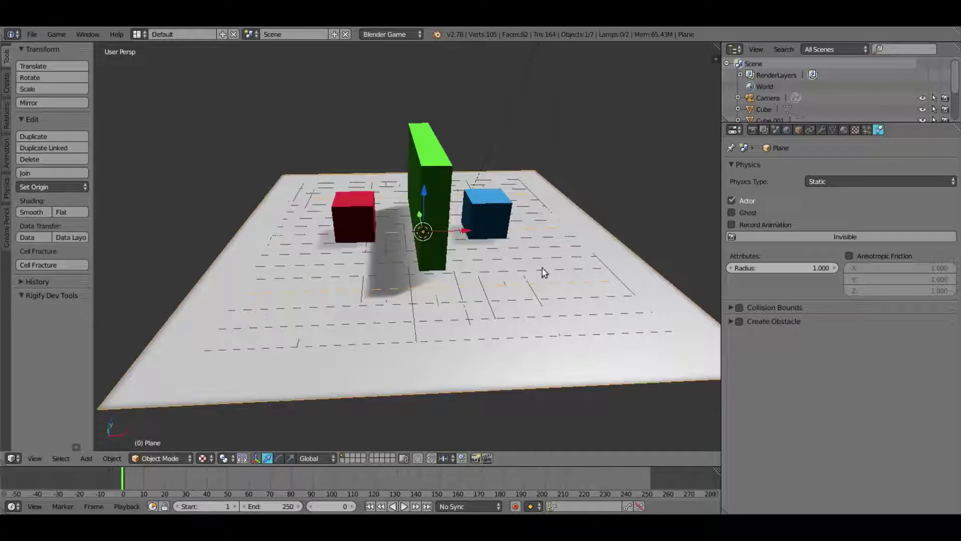
pyautogui.moveTo(475, 237); pyautogui.dragTo(464, 241, button='middle')
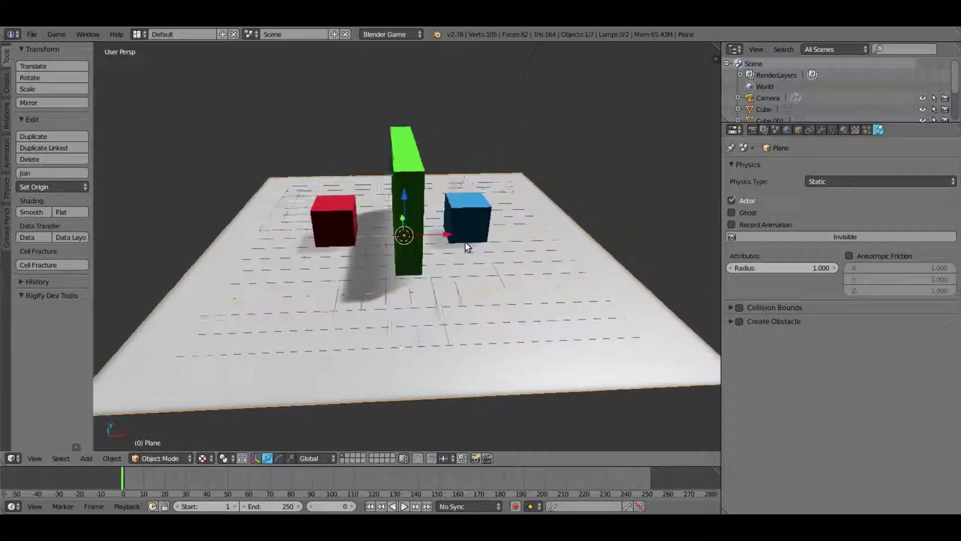
# Step: Duplicate the ground plane in place, keeping the copy exactly on top of the original
pyautogui.hotkey('shift', 'd')
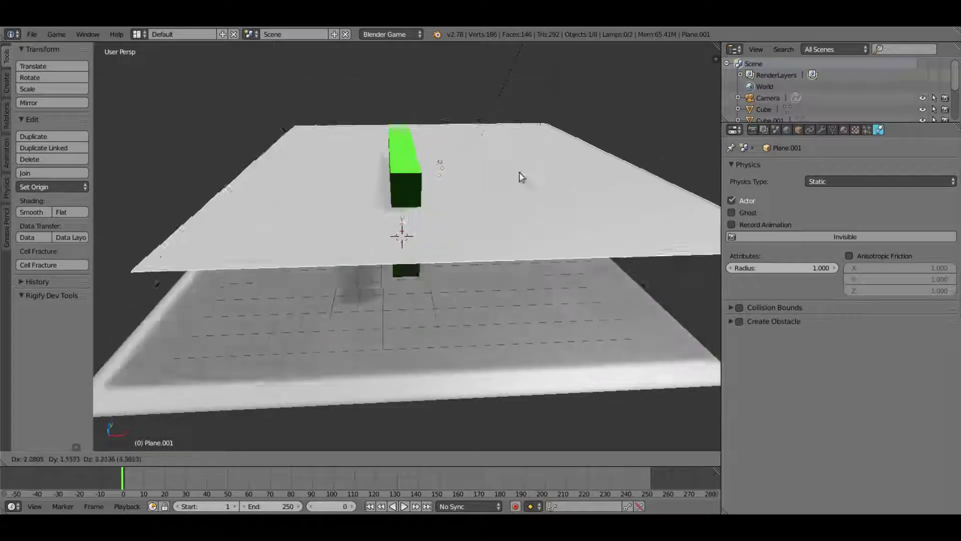
pyautogui.press('Escape')
pyautogui.moveTo(469, 265); pyautogui.dragTo(422, 248, button='middle')
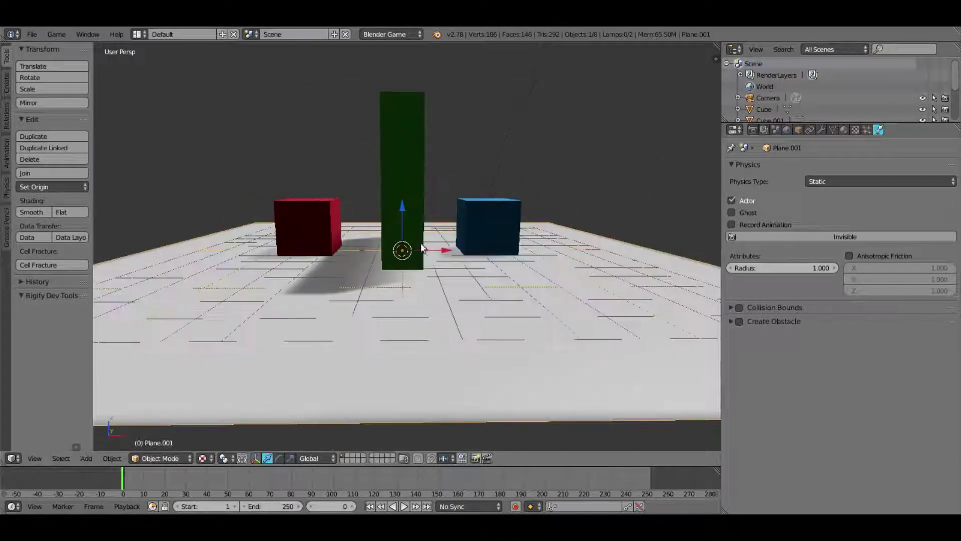
pyautogui.moveTo(401, 212); pyautogui.dragTo(404, 215, button='middle')
# Step: Inspect the overlapping planes in wireframe and solid shading, then return the viewport to Material shading
pyautogui.press('z')
pyautogui.moveTo(400, 302); pyautogui.dragTo(402, 321, button='middle')
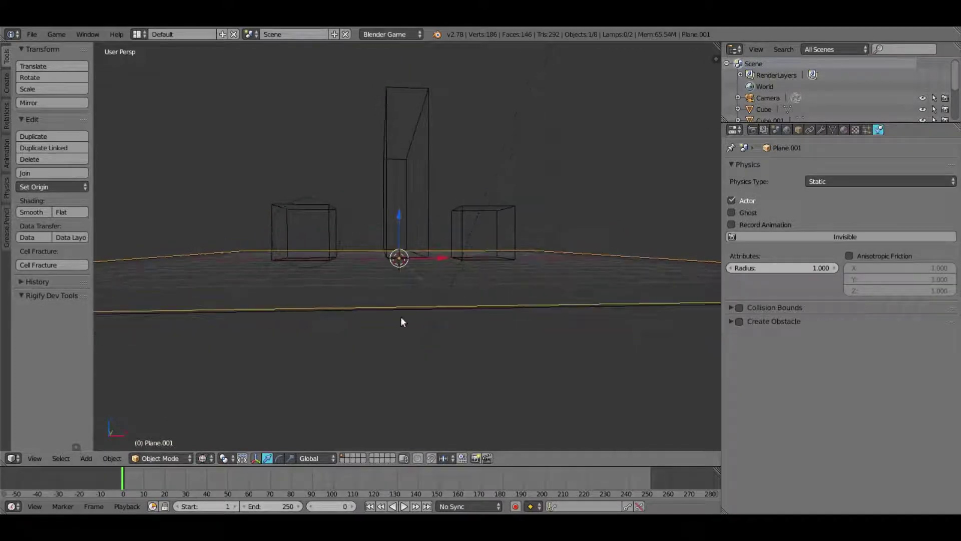
pyautogui.press('z')
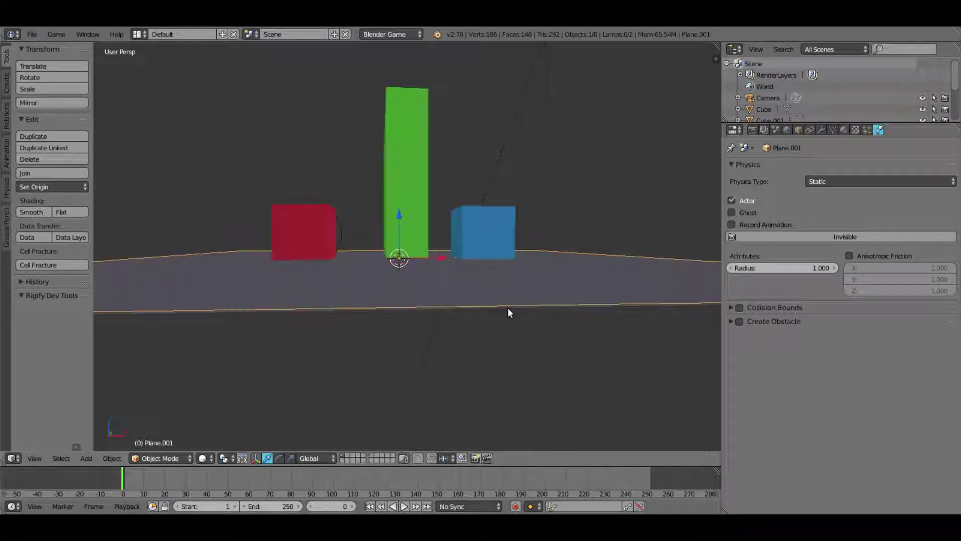
pyautogui.moveTo(461, 175); pyautogui.dragTo(453, 223, button='middle')
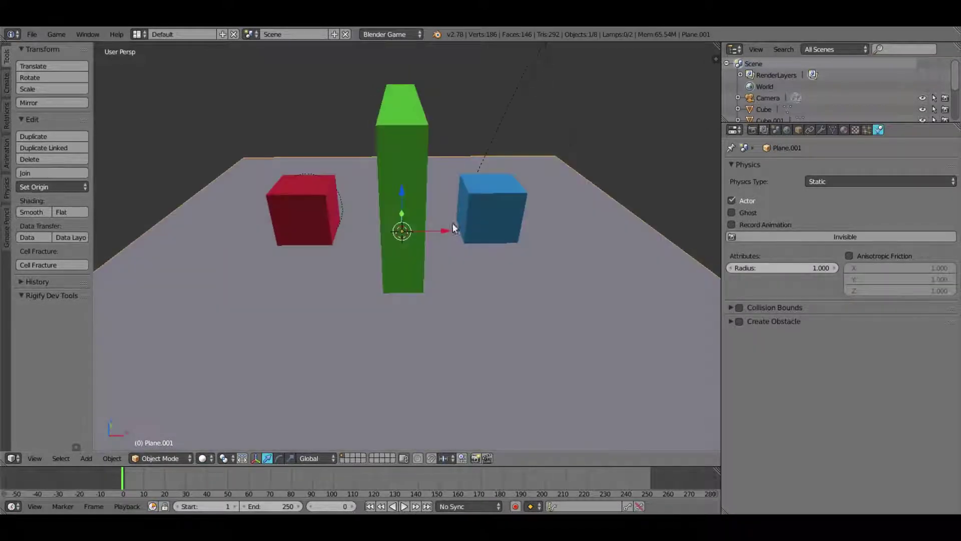
pyautogui.click(203, 458)
pyautogui.click(253, 395)
pyautogui.moveTo(325, 331); pyautogui.dragTo(389, 260, button='middle')
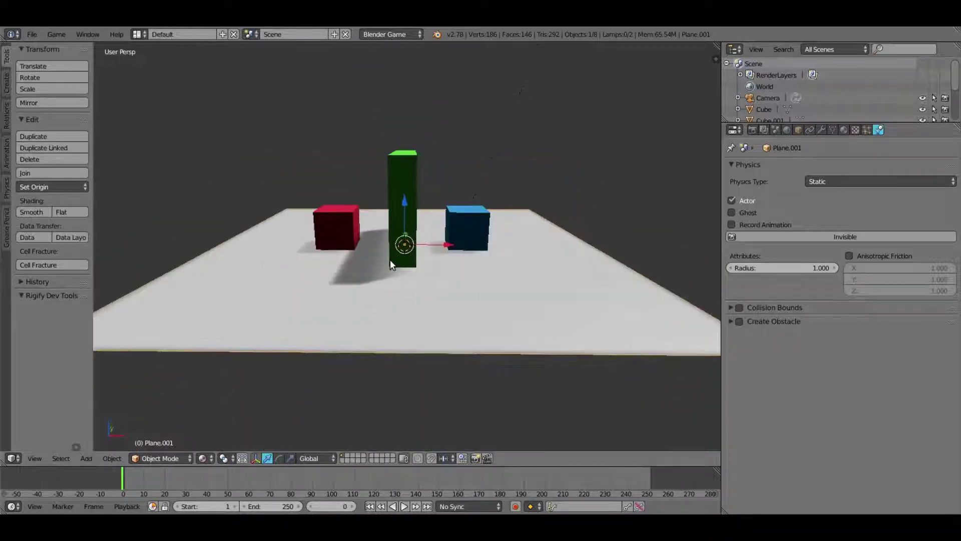
pyautogui.moveTo(465, 259); pyautogui.dragTo(253, 242, button='middle')
# Step: Compare the meshes of the duplicate plane and the original ground plane in Edit Mode
pyautogui.press('Tab')
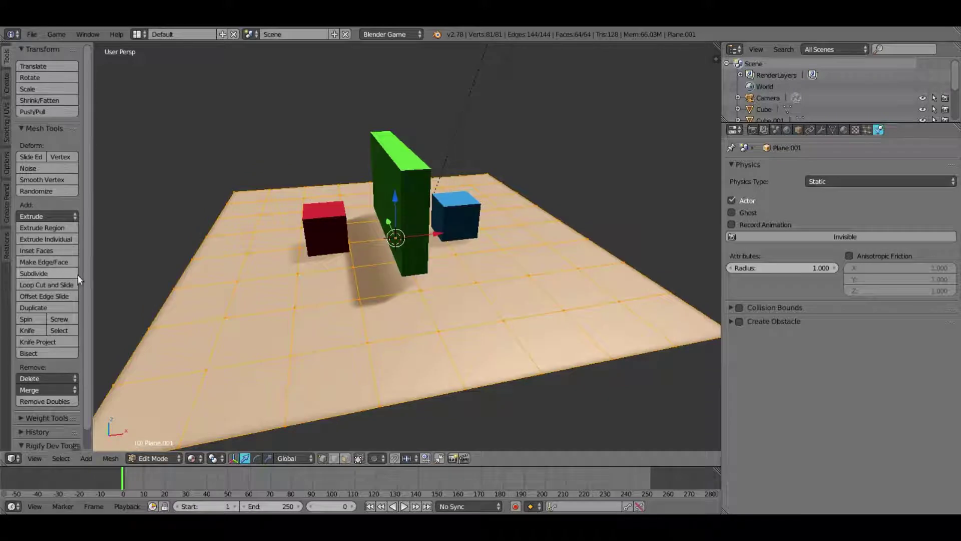
pyautogui.moveTo(357, 307); pyautogui.dragTo(343, 277, button='middle')
pyautogui.press('Tab')
pyautogui.rightClick(402, 305)
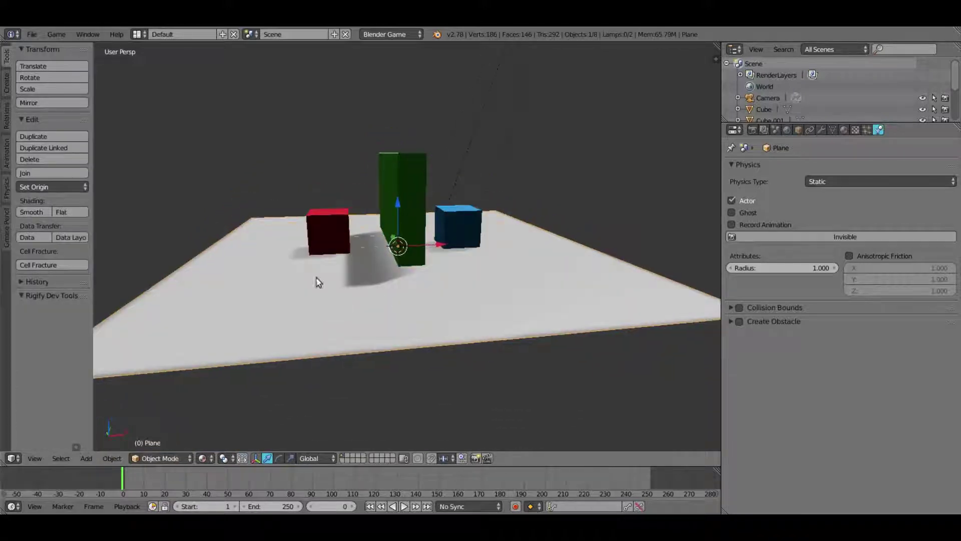
pyautogui.press('Tab')
pyautogui.press('Tab')
pyautogui.rightClick(395, 251)
pyautogui.rightClick(395, 251)
# Step: Try to dissolve the duplicate plane's faces into one and subdivide it, then delete the duplicate
pyautogui.press('Tab')
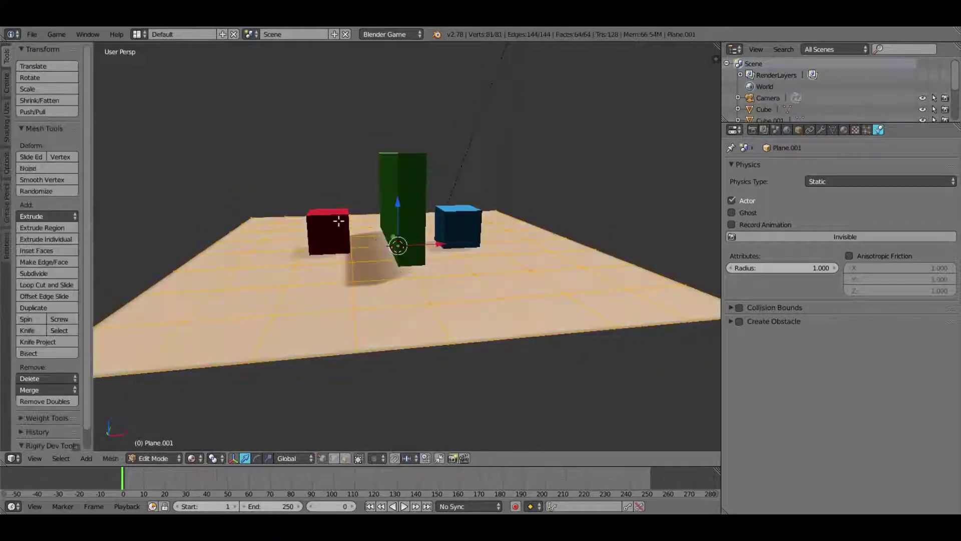
pyautogui.moveTo(347, 250); pyautogui.dragTo(335, 290, button='middle')
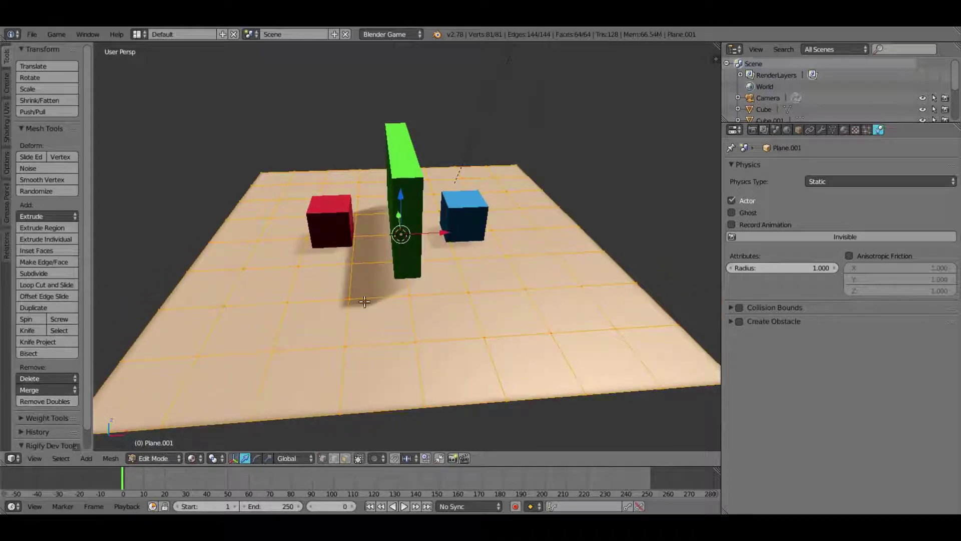
pyautogui.press('x')
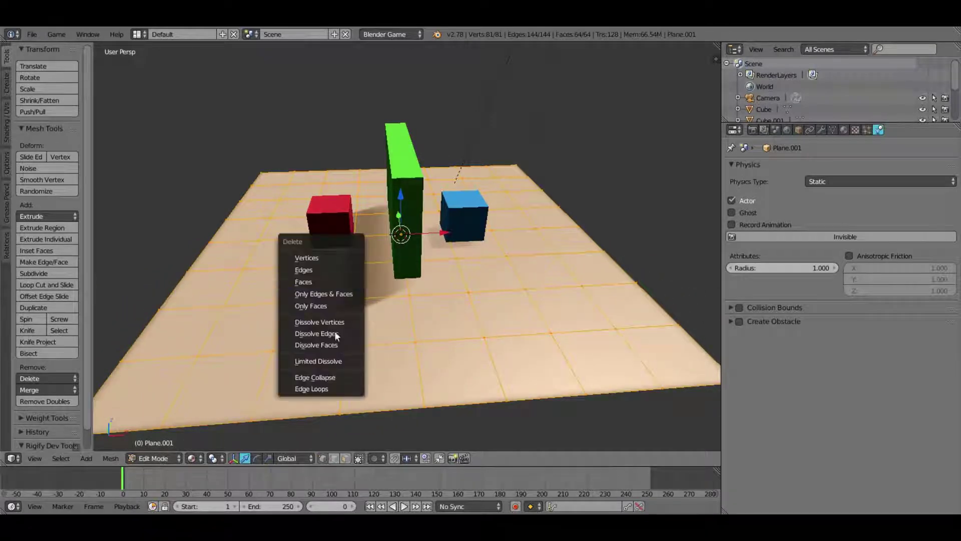
pyautogui.click(334, 343)
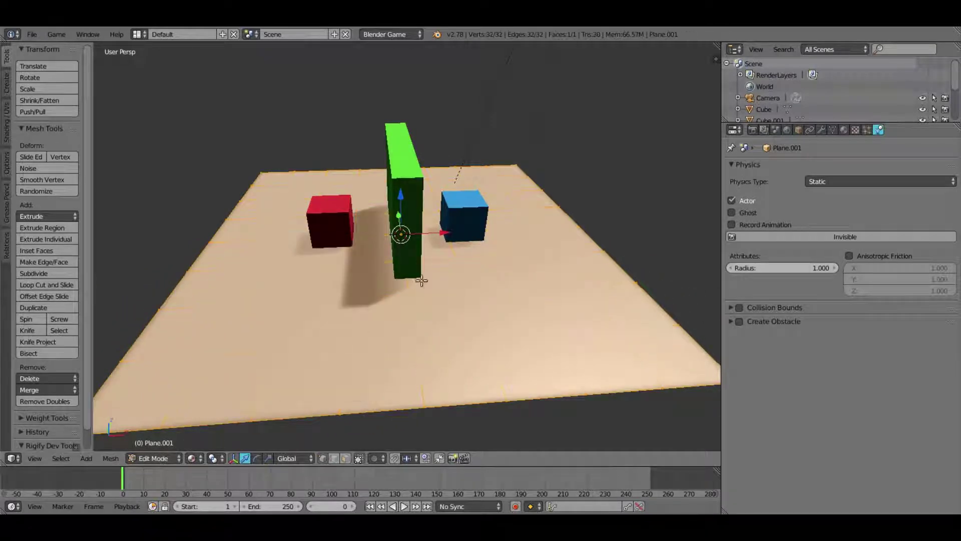
pyautogui.click(56, 273)
pyautogui.press('Tab')
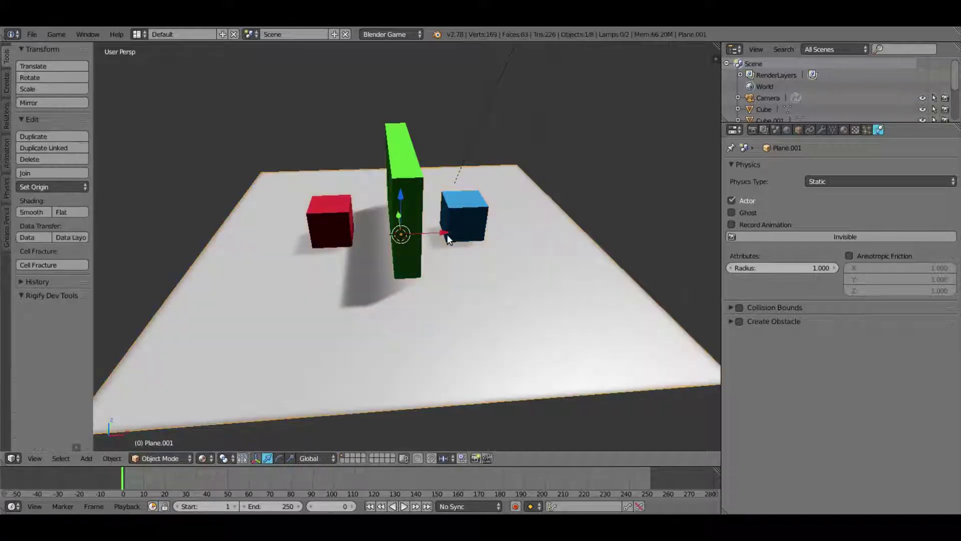
pyautogui.press('x')
pyautogui.click(447, 235)
# Step: Add a new plane and scale it up about 9.8 times so it nearly covers the ground plane
pyautogui.hotkey('shift', 'a')
pyautogui.moveTo(447, 234)
pyautogui.click(483, 236)
pyautogui.press('s')
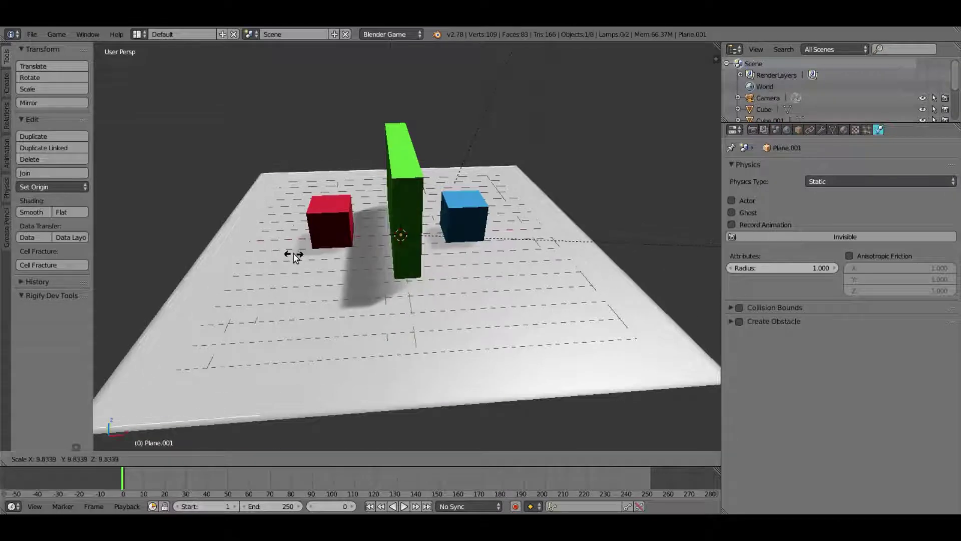
pyautogui.click(292, 255)
# Step: Subdivide the new plane's mesh four times
pyautogui.press('Tab')
pyautogui.click(37, 274)
pyautogui.click(37, 274)
pyautogui.click(37, 274)
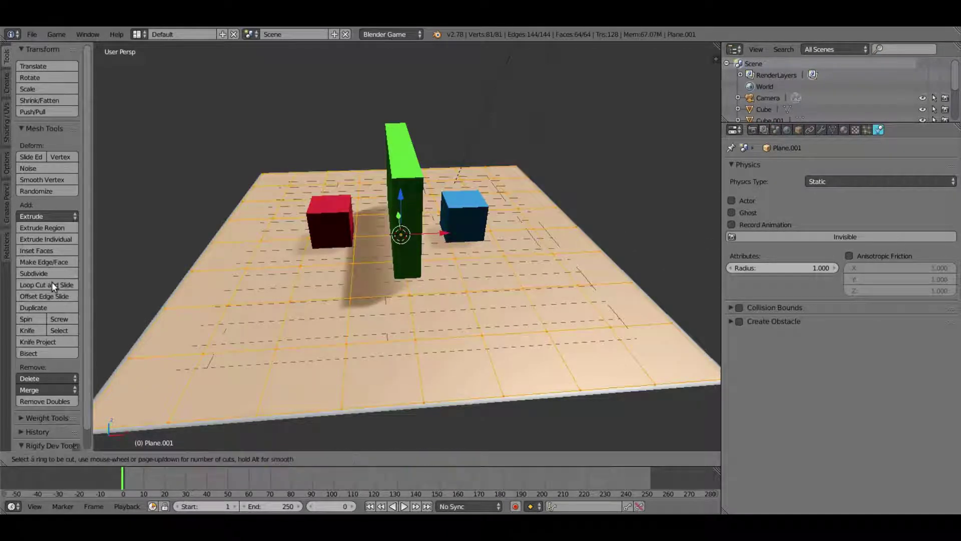
pyautogui.click(52, 275)
pyautogui.moveTo(425, 279); pyautogui.dragTo(337, 196, button='middle')
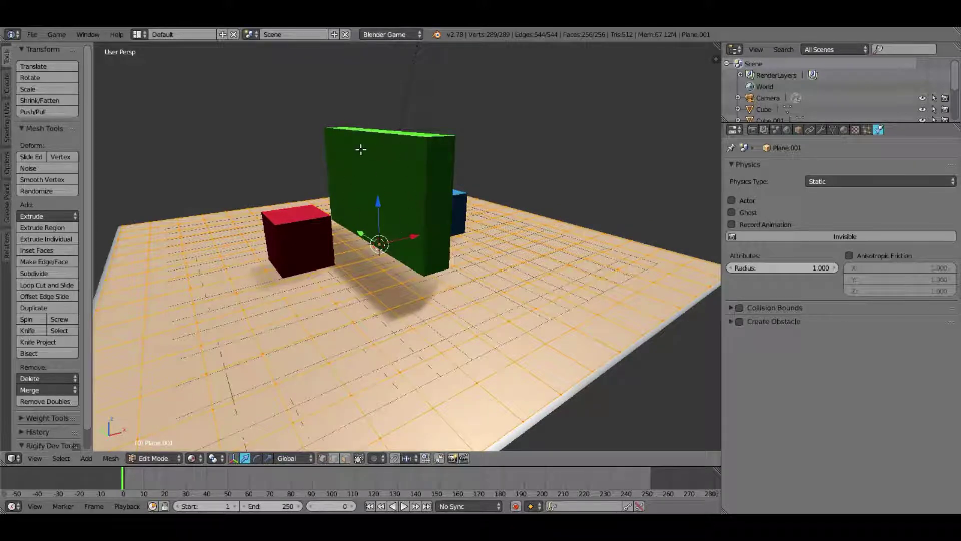
pyautogui.moveTo(446, 225); pyautogui.dragTo(414, 215, button='middle')
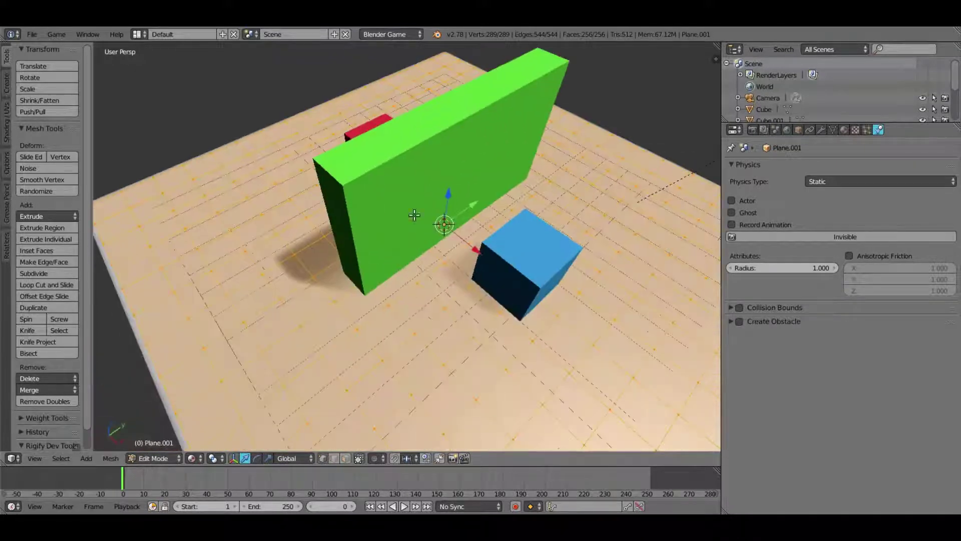
# Step: In face select mode, select the two-by-eight block of the new plane's faces beneath the green wall
pyautogui.click(345, 459)
pyautogui.moveTo(360, 343); pyautogui.dragTo(551, 228, button='middle')
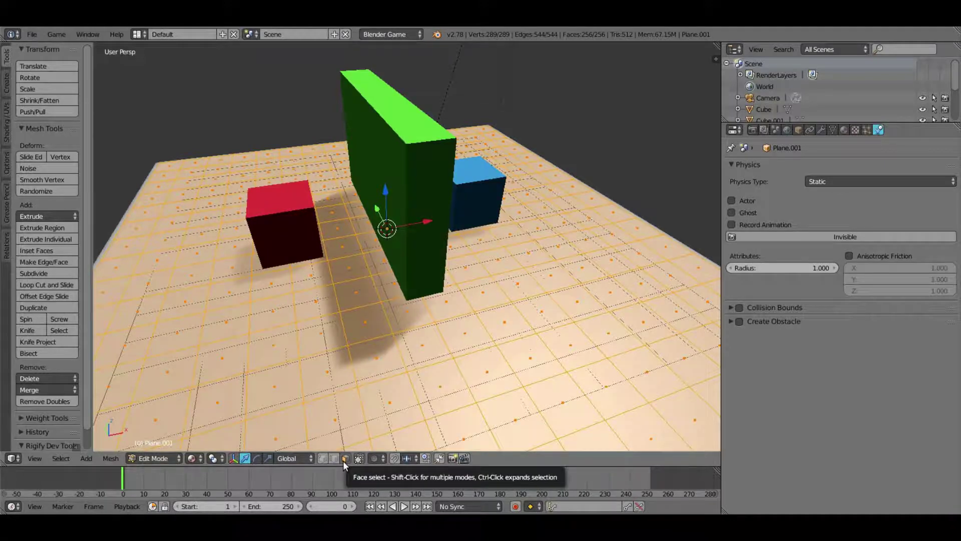
pyautogui.rightClick(416, 298)
pyautogui.moveTo(346, 283); pyautogui.dragTo(470, 325, button='middle')
pyautogui.moveTo(501, 265); pyautogui.dragTo(347, 276, button='middle')
pyautogui.press('KP_7')
pyautogui.press('KP_5')
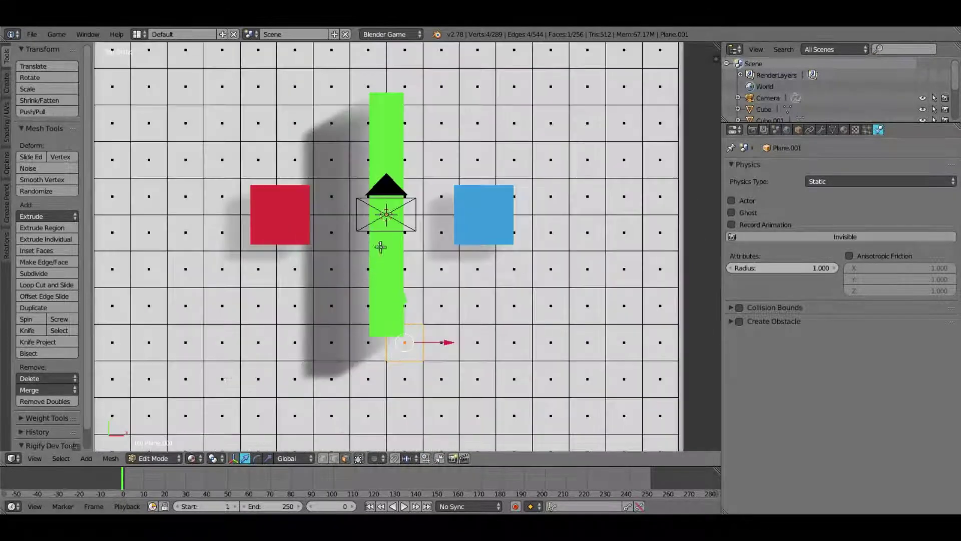
pyautogui.scroll(-1, 379, 230)
pyautogui.moveTo(354, 76); pyautogui.dragTo(420, 351)
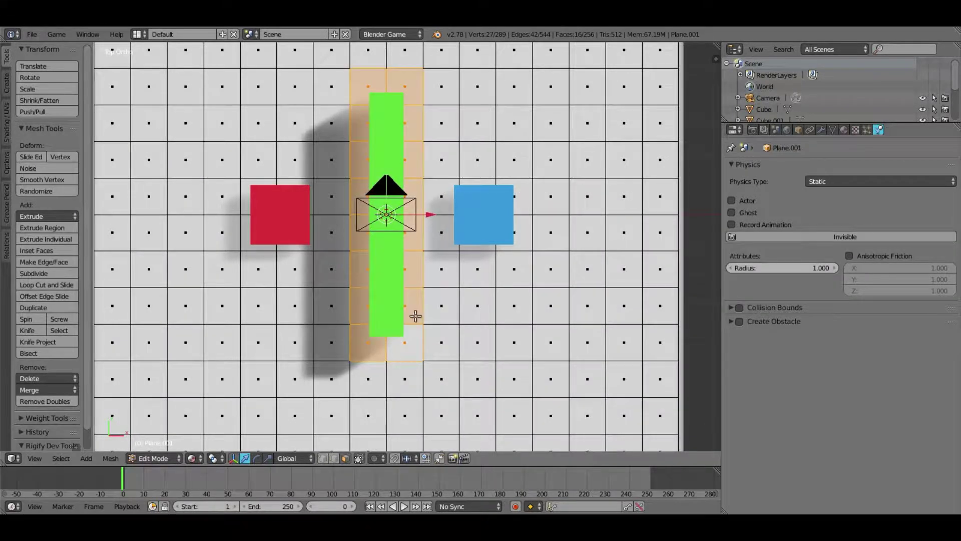
# Step: Scale the selected faces down to about 0.80, then shrink them slightly along Y around the wall's base
pyautogui.moveTo(416, 316); pyautogui.dragTo(635, 274, button='middle')
pyautogui.press('s')
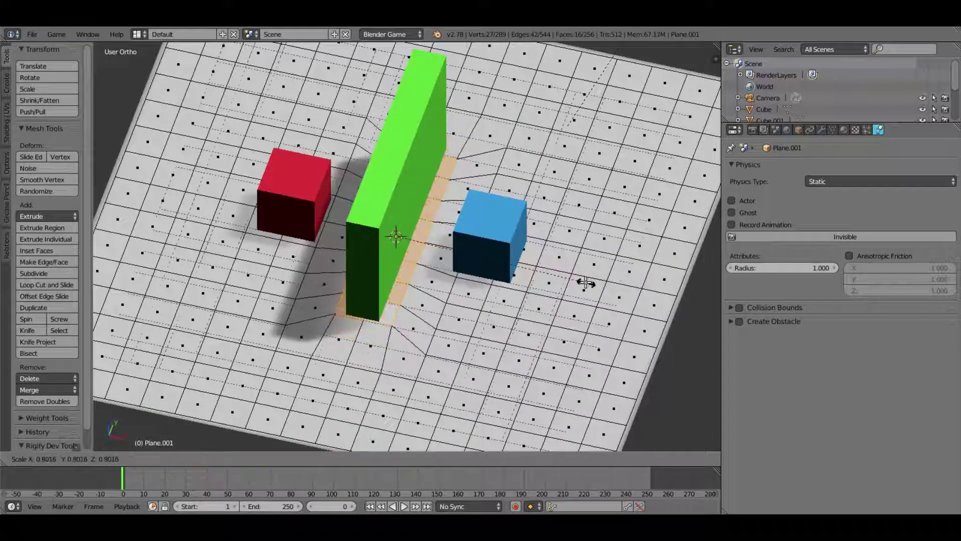
pyautogui.click(584, 282)
pyautogui.moveTo(560, 285); pyautogui.dragTo(584, 292, button='middle')
pyautogui.press('s')
pyautogui.press('y')
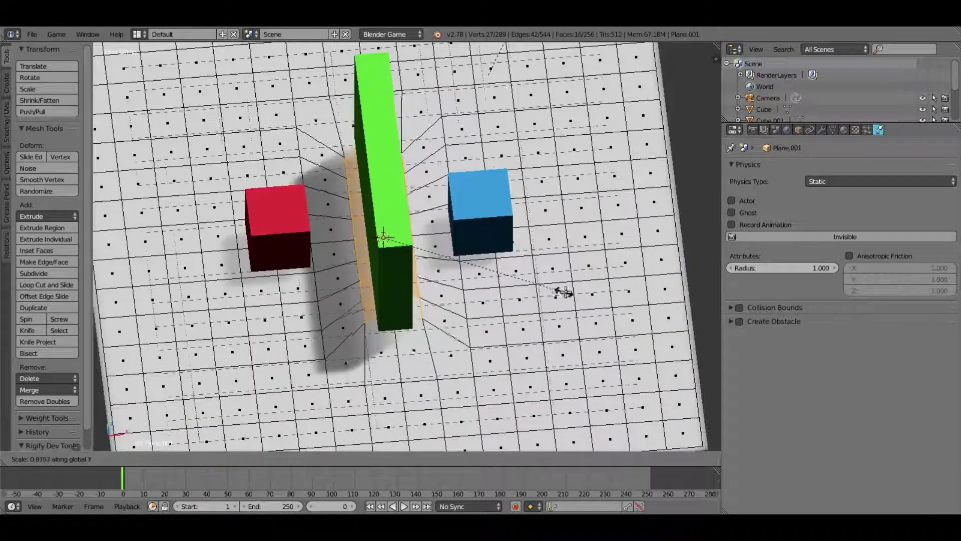
pyautogui.click(481, 304)
# Step: Examine how closely the selected faces fit the green wall's base from several angles
pyautogui.moveTo(471, 309); pyautogui.dragTo(577, 349, button='middle')
pyautogui.press('s')
pyautogui.press('Escape')
pyautogui.scroll(1, 517, 323)
pyautogui.scroll(1, 505, 351)
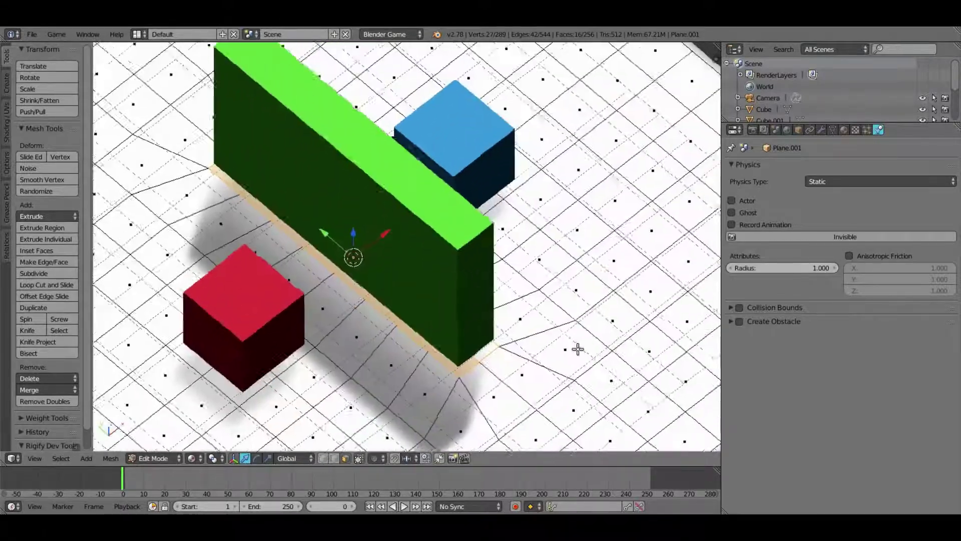
pyautogui.scroll(-3, 579, 348)
pyautogui.press('s')
pyautogui.press('Escape')
pyautogui.moveTo(509, 311); pyautogui.dragTo(644, 286, button='middle')
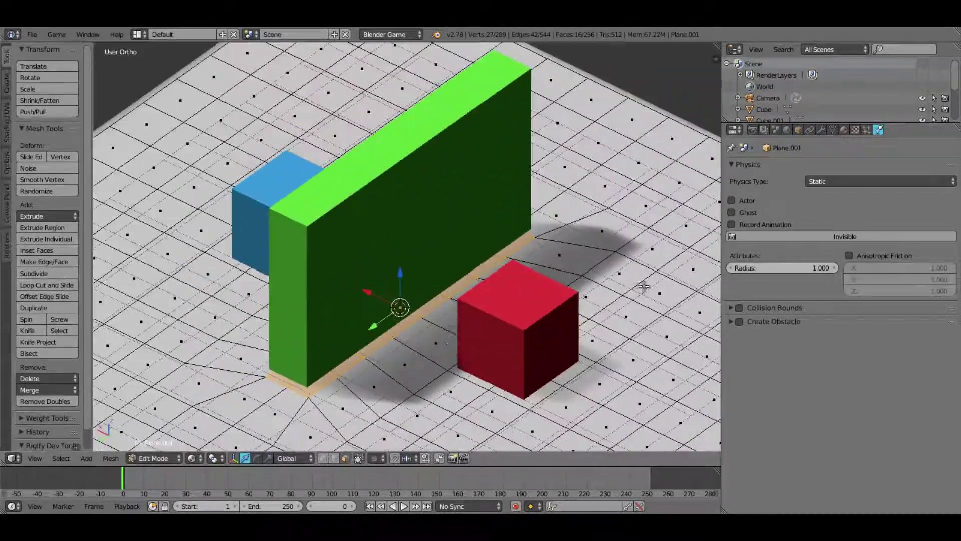
pyautogui.moveTo(457, 342); pyautogui.dragTo(484, 370, button='middle')
pyautogui.scroll(-2, 536, 272)
pyautogui.moveTo(447, 280); pyautogui.dragTo(532, 268, button='middle')
pyautogui.scroll(3, 539, 240)
# Step: Delete the selected faces beneath the wall to cut a hole in the plane, and leave Edit Mode
pyautogui.press('x')
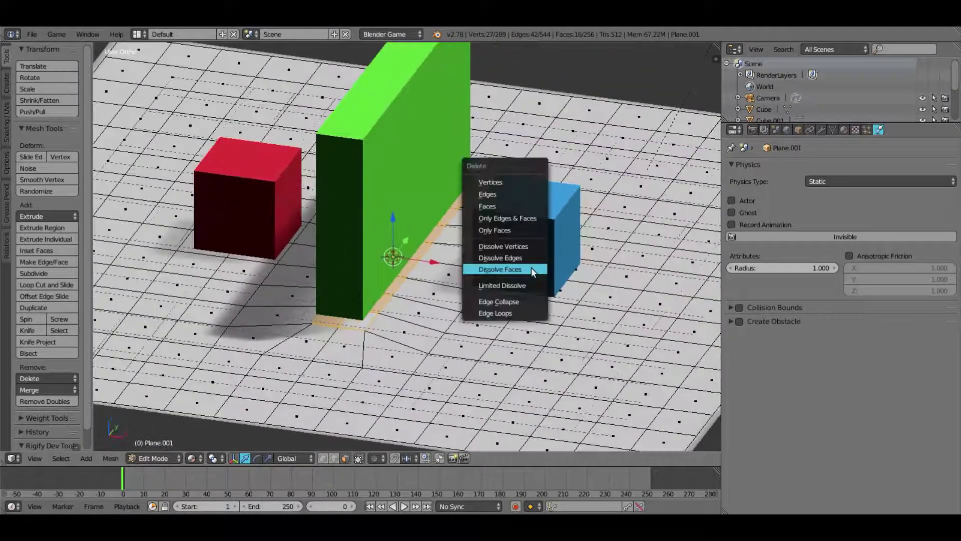
pyautogui.click(506, 208)
pyautogui.press('Tab')
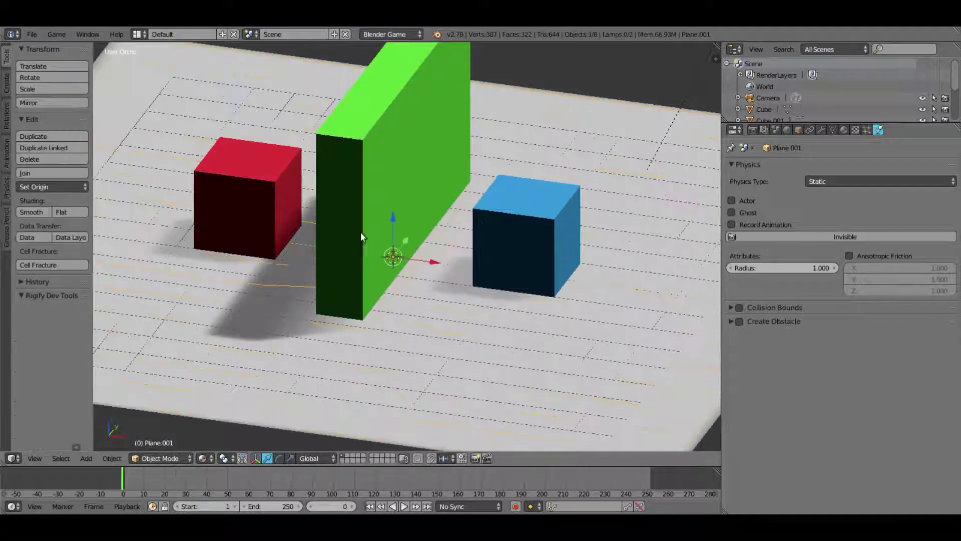
# Step: Lower the green wall about 0.34 units along Z, then reselect the plane with the hole
pyautogui.rightClick(360, 232)
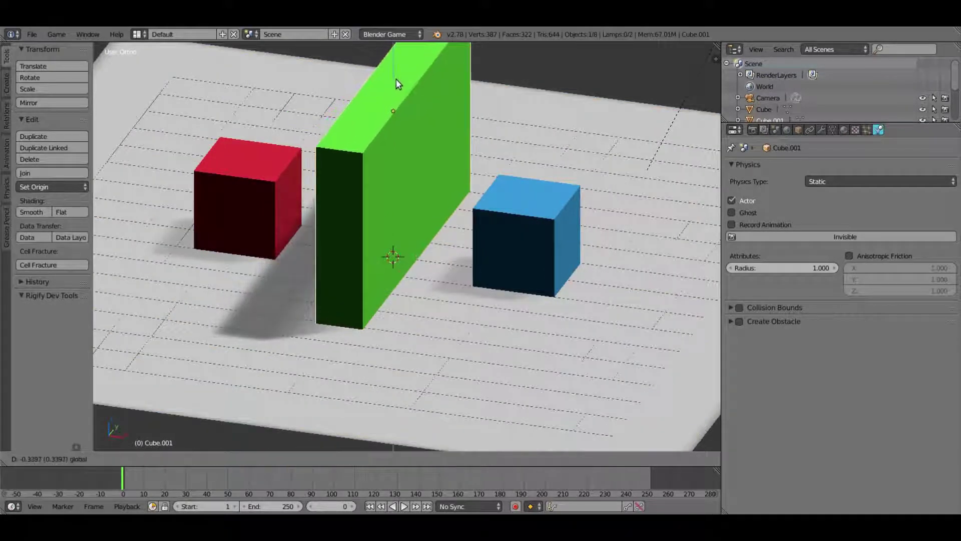
pyautogui.rightClick(409, 315)
pyautogui.moveTo(408, 315); pyautogui.dragTo(515, 315, button='middle')
# Step: Check the plane with the hole in Edit Mode, then run the game briefly and end it
pyautogui.press('Tab')
pyautogui.press('Tab')
pyautogui.scroll(-2, 434, 331)
pyautogui.moveTo(435, 330)
pyautogui.mouseDown(button='middle')
pyautogui.moveTo(398, 363)
pyautogui.moveTo(436, 348)
pyautogui.mouseUp(button='middle')
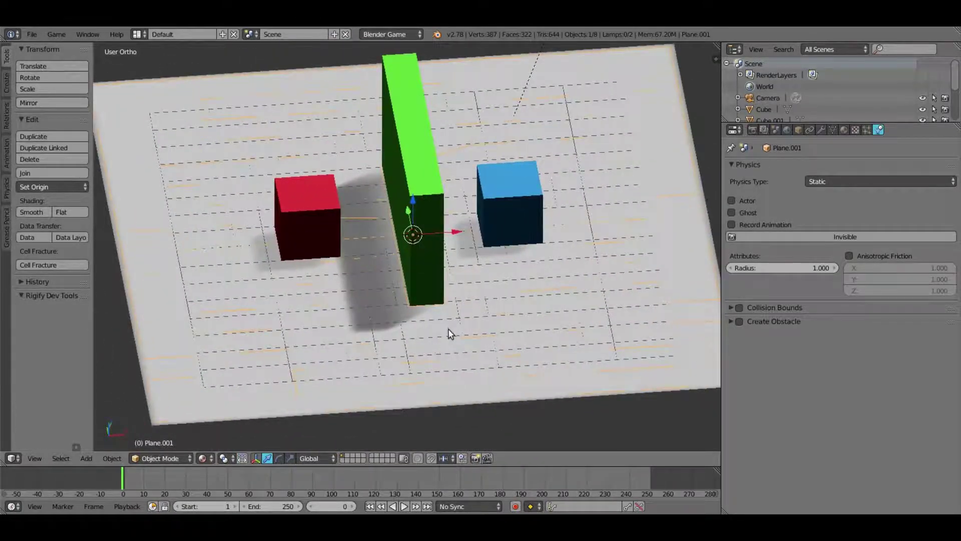
pyautogui.press('p')
pyautogui.press('Escape')
pyautogui.moveTo(380, 224); pyautogui.dragTo(381, 242, button='middle')
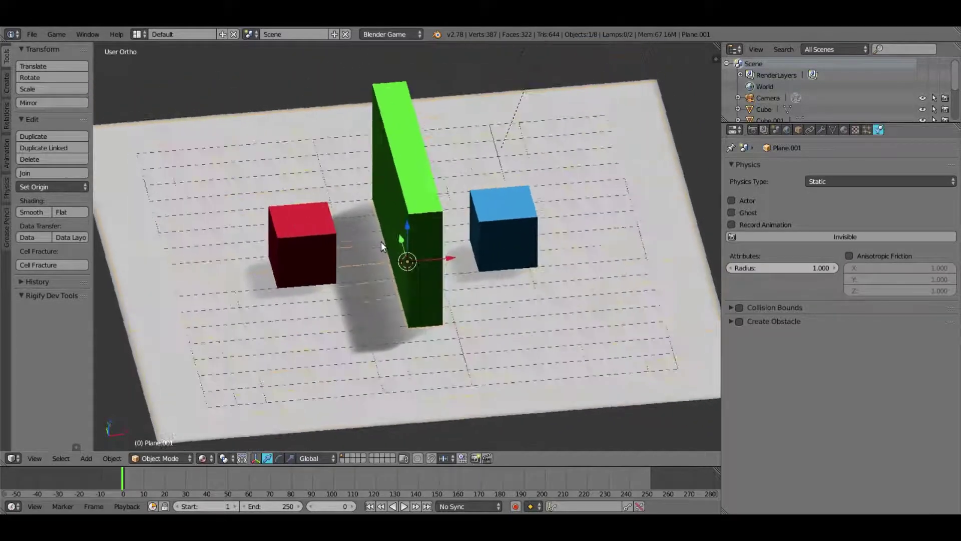
# Step: Build a navigation mesh from the plane with the hole, using the scene's existing navigation mesh settings
pyautogui.click(786, 131)
pyautogui.click(776, 131)
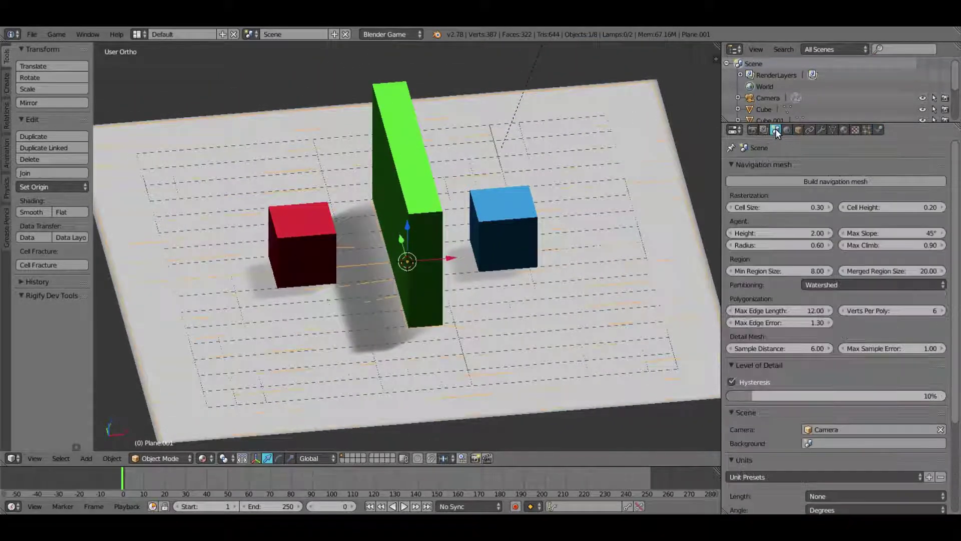
pyautogui.click(762, 165)
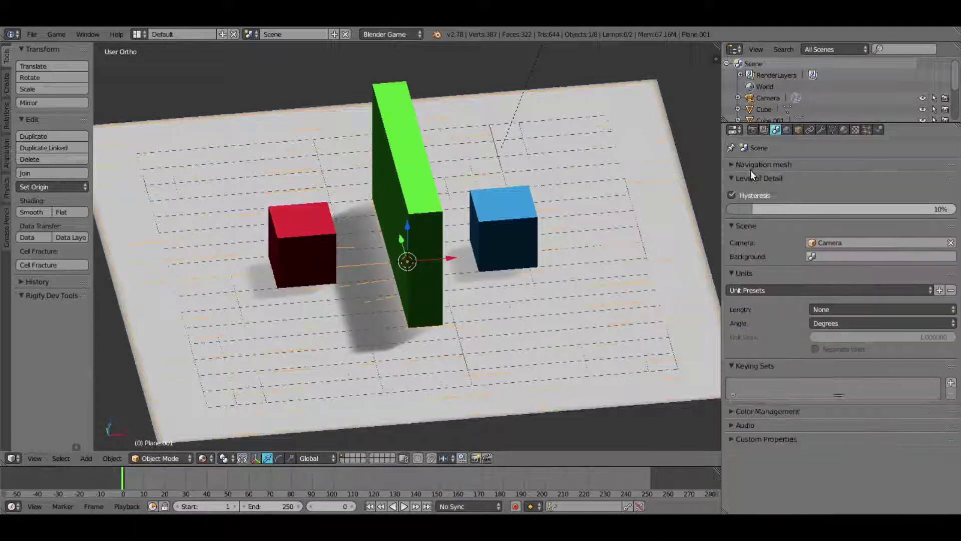
pyautogui.click(746, 165)
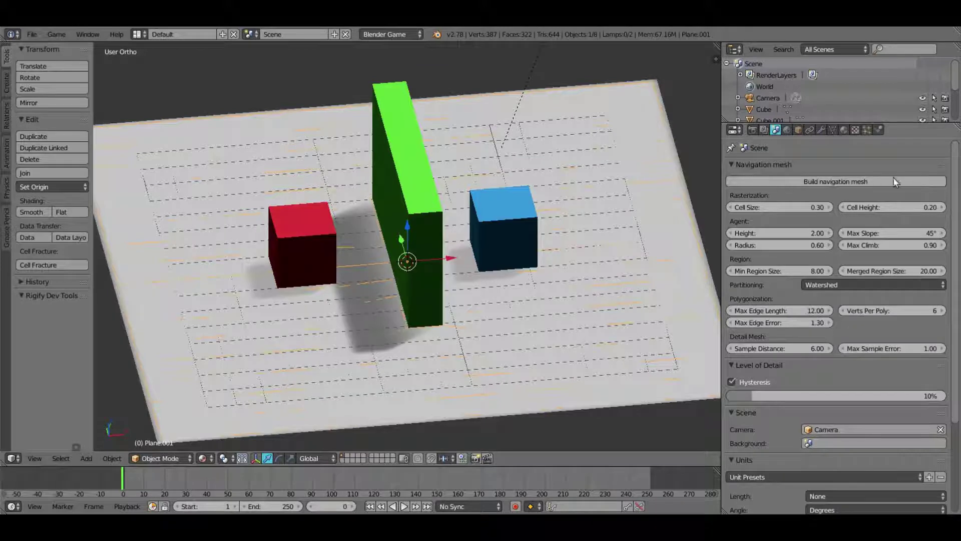
pyautogui.click(813, 183)
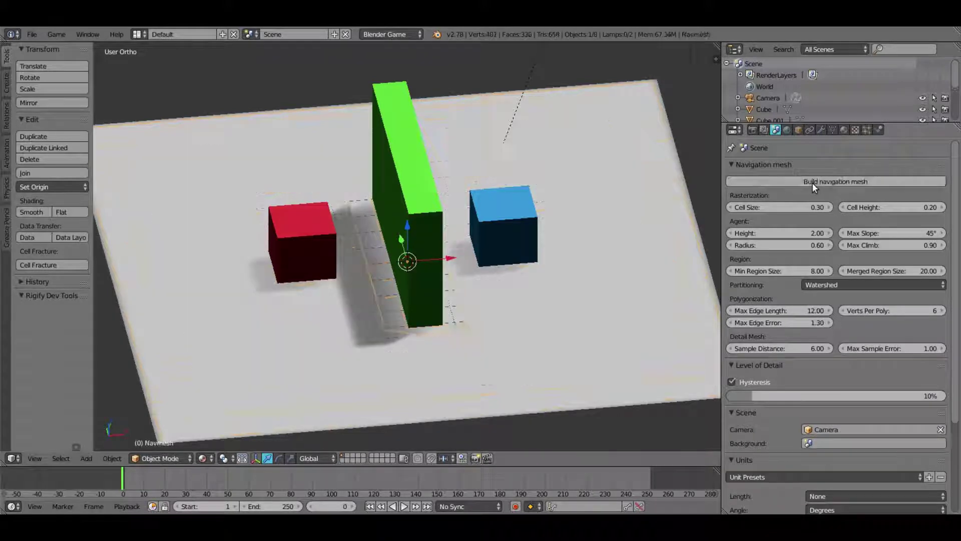
# Step: Switch the viewport to solid shading to show the navigation mesh's coloured polygons around the wall
pyautogui.moveTo(499, 306)
pyautogui.mouseDown(button='middle')
pyautogui.moveTo(499, 265)
pyautogui.moveTo(499, 287)
pyautogui.moveTo(452, 284)
pyautogui.moveTo(429, 301)
pyautogui.moveTo(433, 325)
pyautogui.mouseUp(button='middle')
pyautogui.press('z')
pyautogui.scroll(2, 442, 303)
pyautogui.press('z')
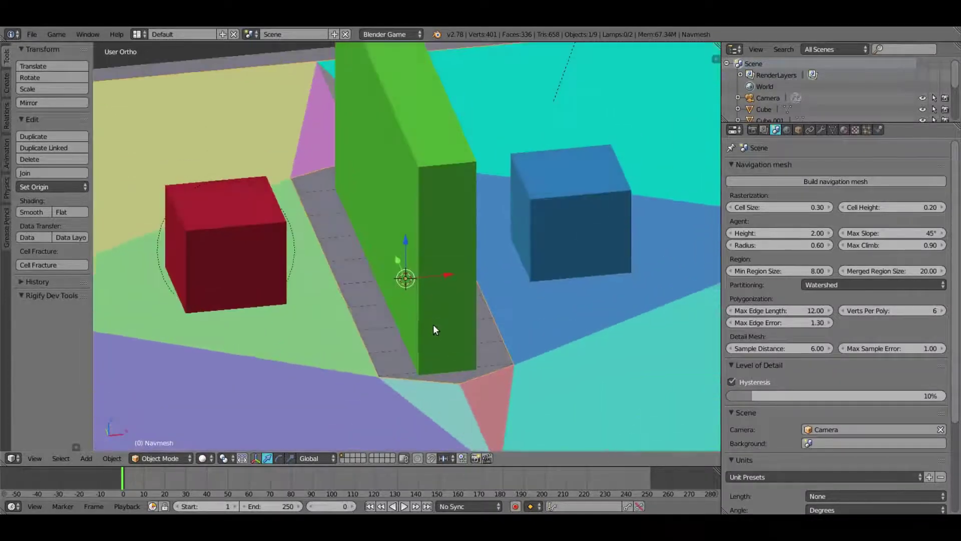
pyautogui.scroll(-2, 433, 325)
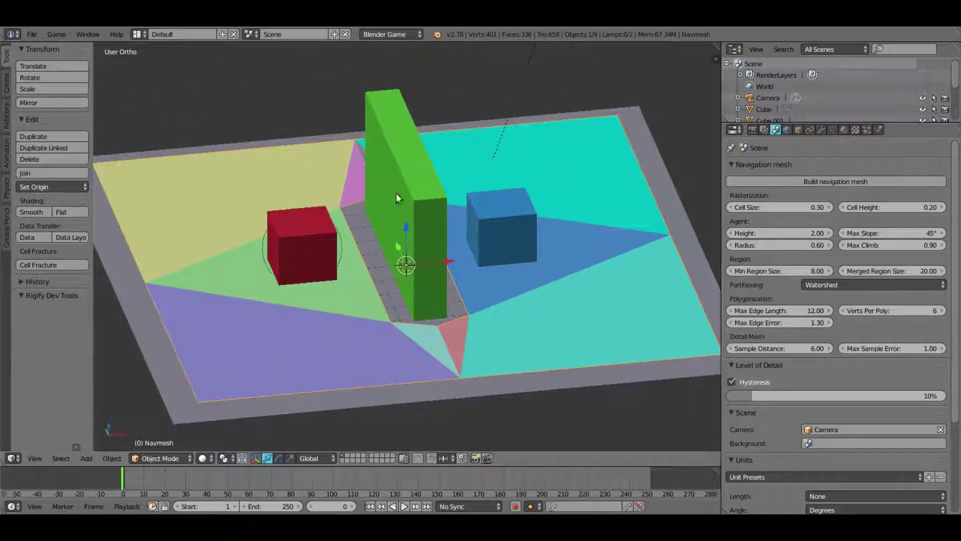
# Step: Examine the navigation mesh around the wall from several angles, selecting the overlapping floor surfaces to tell them apart
pyautogui.moveTo(498, 299); pyautogui.dragTo(348, 225, button='middle')
pyautogui.moveTo(458, 319); pyautogui.dragTo(382, 182, button='middle')
pyautogui.moveTo(547, 270); pyautogui.dragTo(459, 263, button='middle')
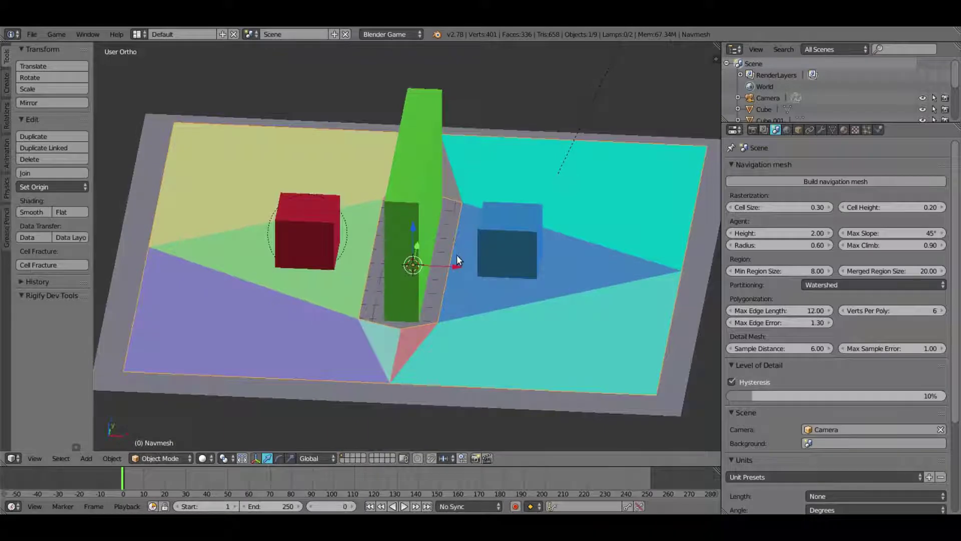
pyautogui.rightClick(282, 224)
pyautogui.rightClick(218, 231)
pyautogui.moveTo(581, 320); pyautogui.dragTo(372, 302, button='middle')
pyautogui.rightClick(383, 298)
pyautogui.rightClick(352, 301)
# Step: Show the scene in wireframe and move the original plane with the hole below the floor
pyautogui.press('z')
pyautogui.rightClick(367, 316)
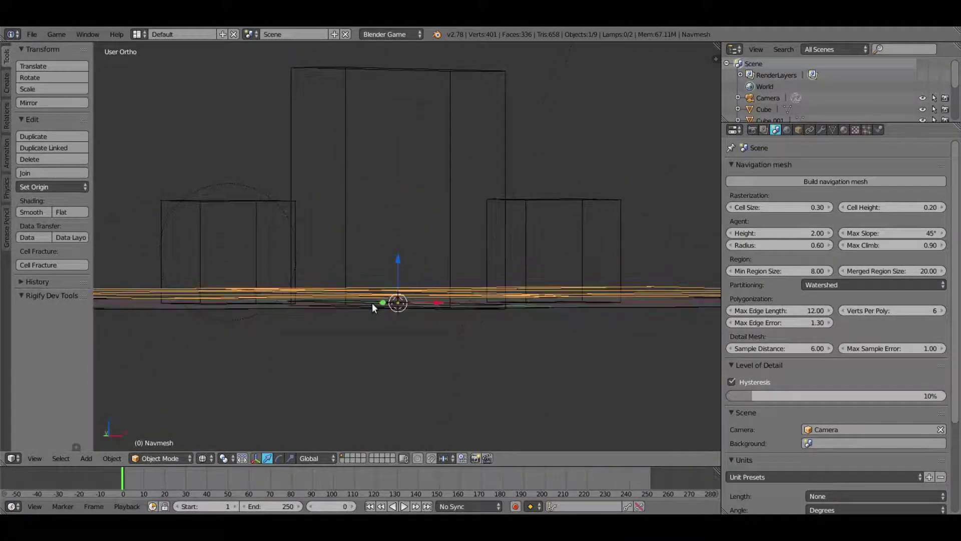
pyautogui.rightClick(347, 309)
pyautogui.scroll(-2, 346, 309)
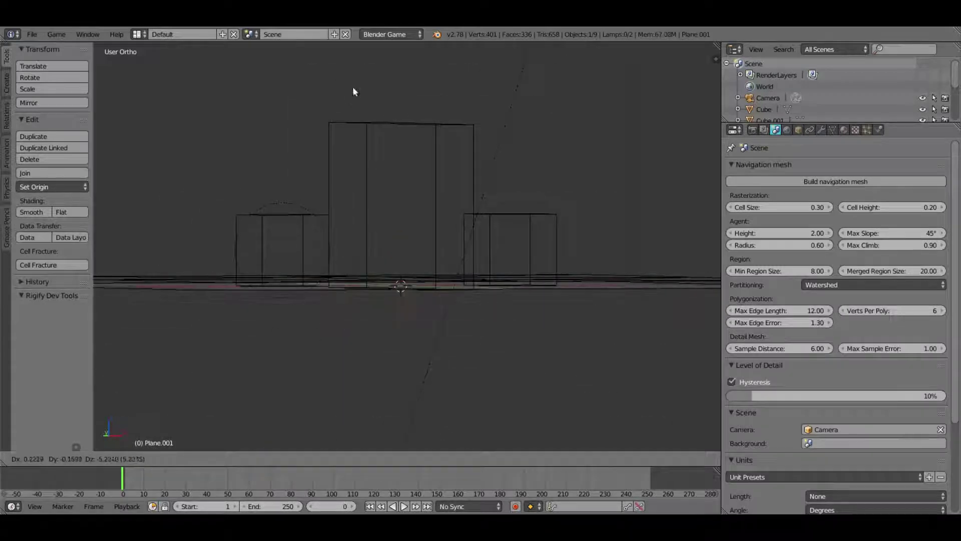
pyautogui.moveTo(352, 86); pyautogui.dragTo(423, 240, button='middle')
pyautogui.rightClick(518, 231)
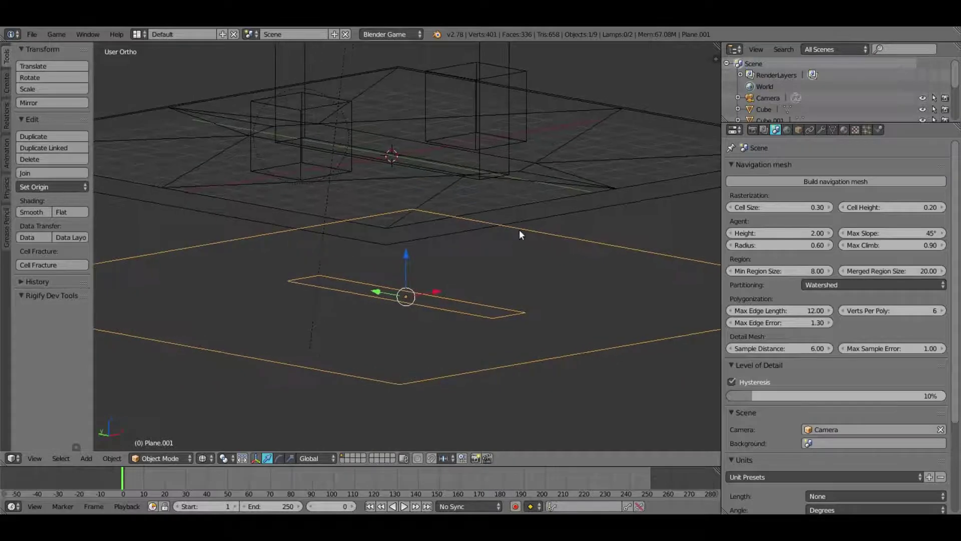
# Step: Check the separate floor layers by selecting the solid floor plane and the navigation mesh, cancelling each trial move
pyautogui.press('g')
pyautogui.rightClick(632, 293)
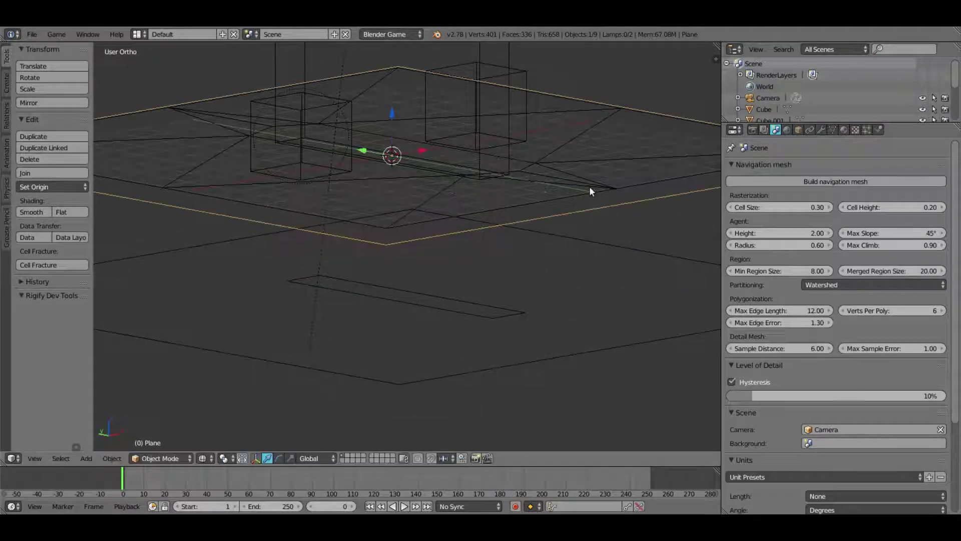
pyautogui.rightClick(559, 176)
pyautogui.press('g')
pyautogui.rightClick(567, 56)
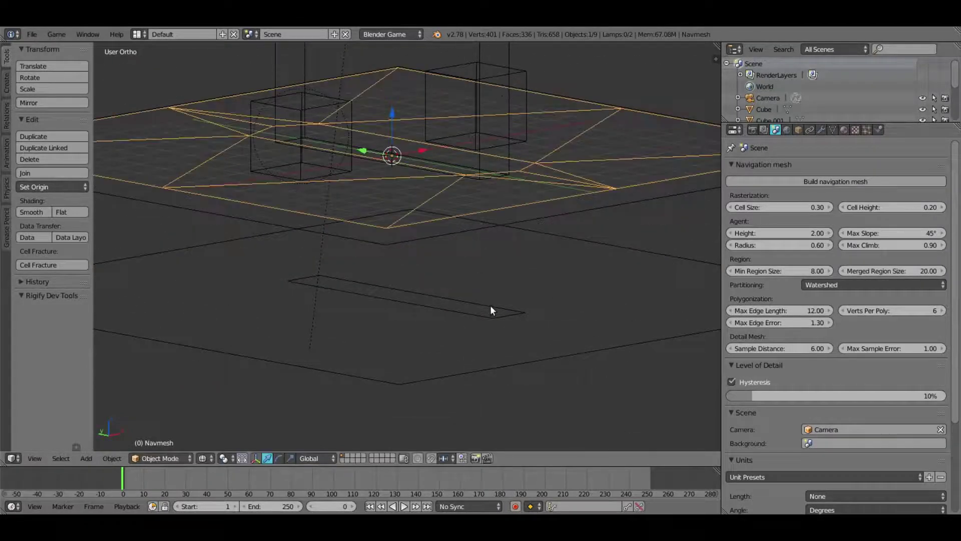
# Step: Delete the original plane with the hole, keeping the floor plane and the navigation mesh
pyautogui.rightClick(560, 365)
pyautogui.moveTo(543, 341); pyautogui.dragTo(419, 290, button='middle')
pyautogui.scroll(-4, 406, 332)
pyautogui.press('Delete')
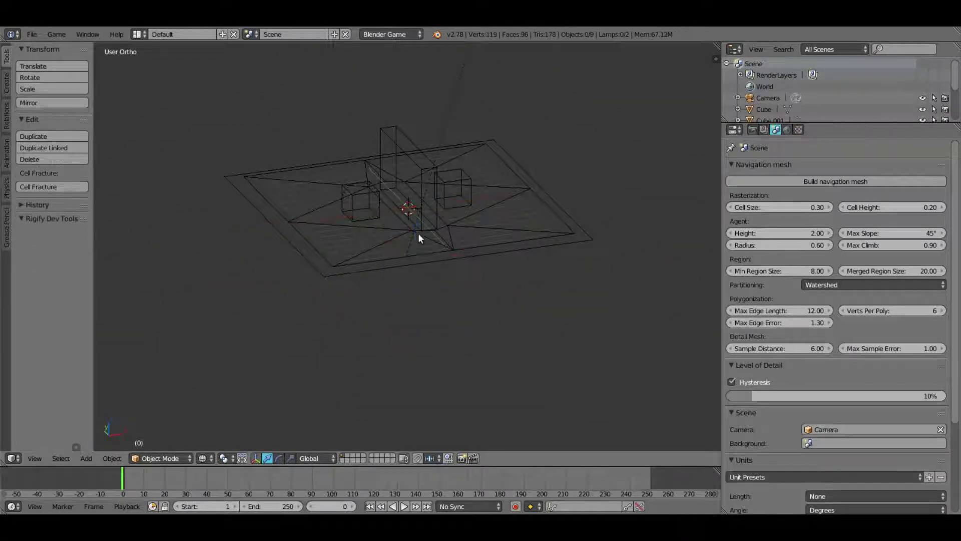
# Step: Check the two remaining floor layers with cancelled trial moves, ending with the navigation mesh selected
pyautogui.moveTo(419, 233); pyautogui.dragTo(287, 335, button='middle')
pyautogui.rightClick(297, 241)
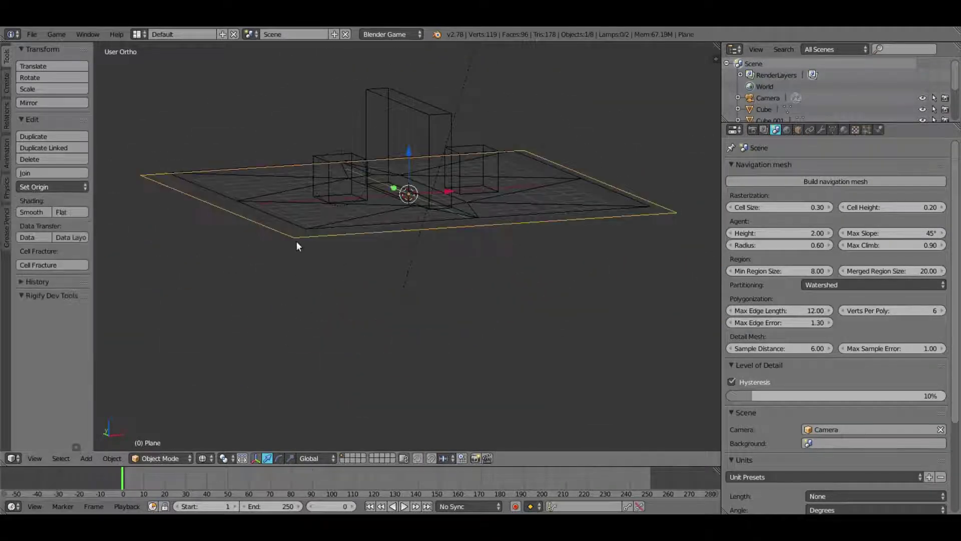
pyautogui.press('g')
pyautogui.press('Escape')
pyautogui.rightClick(320, 236)
pyautogui.press('g')
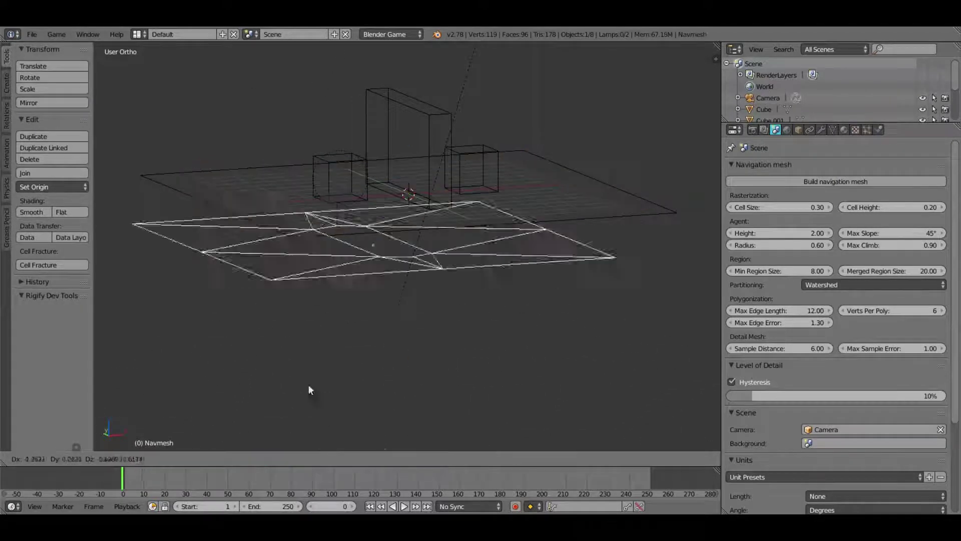
pyautogui.press('Escape')
# Step: Compare Material and Solid viewport shading, leave the viewport in Material, and view the whole floor from above
pyautogui.click(205, 458)
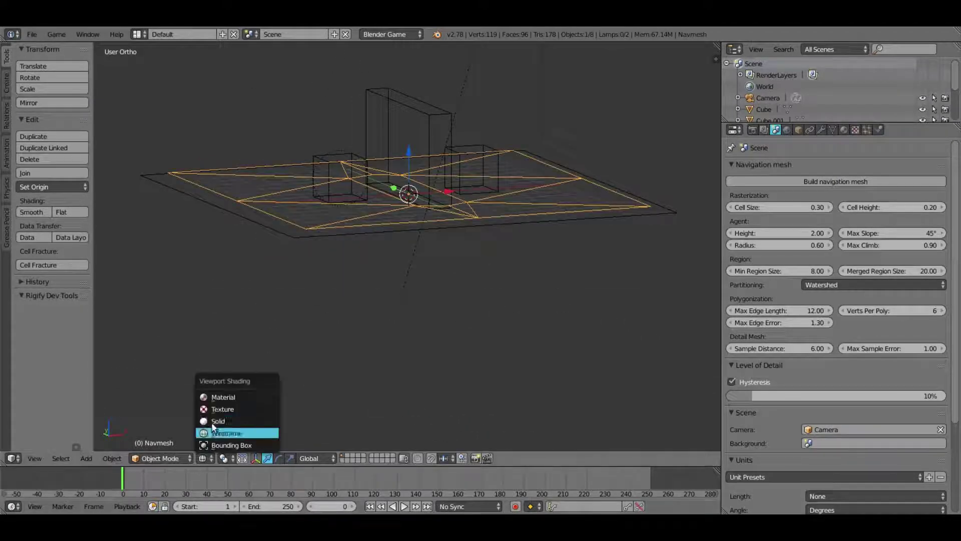
pyautogui.click(223, 397)
pyautogui.scroll(4, 394, 209)
pyautogui.click(200, 458)
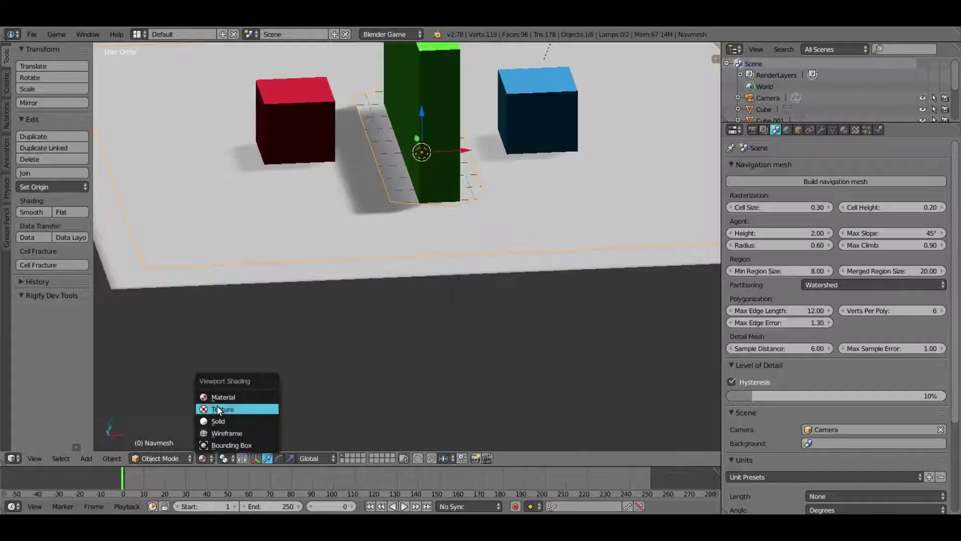
pyautogui.click(220, 416)
pyautogui.scroll(-5, 308, 226)
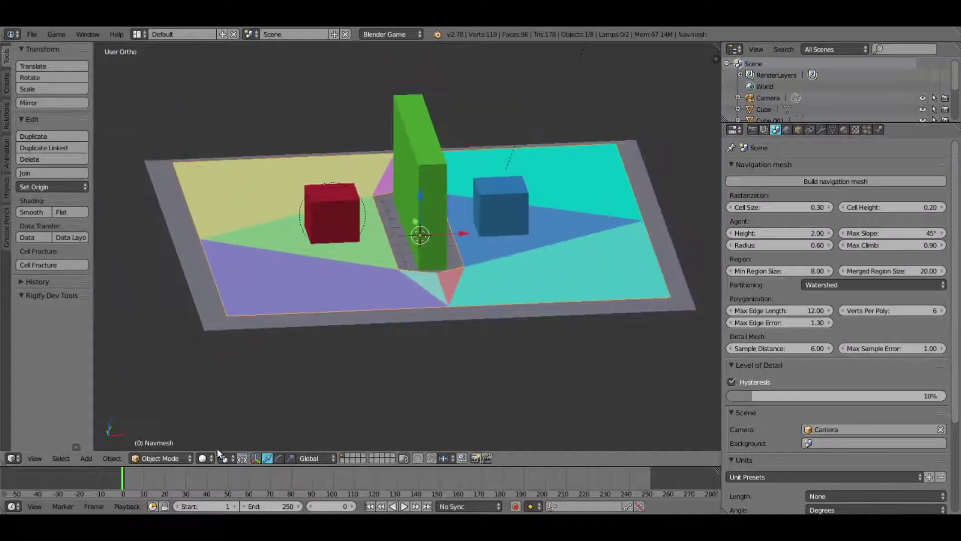
pyautogui.click(207, 457)
pyautogui.click(223, 397)
pyautogui.moveTo(476, 149); pyautogui.dragTo(469, 330, button='middle')
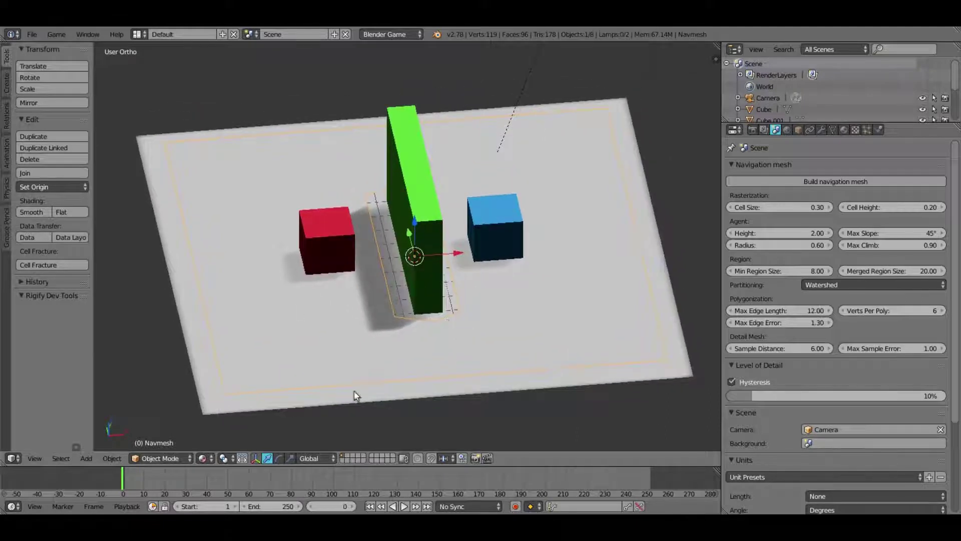
# Step: Run the game briefly to check the cubes and the wall, and end it
pyautogui.click(59, 34)
pyautogui.click(75, 43)
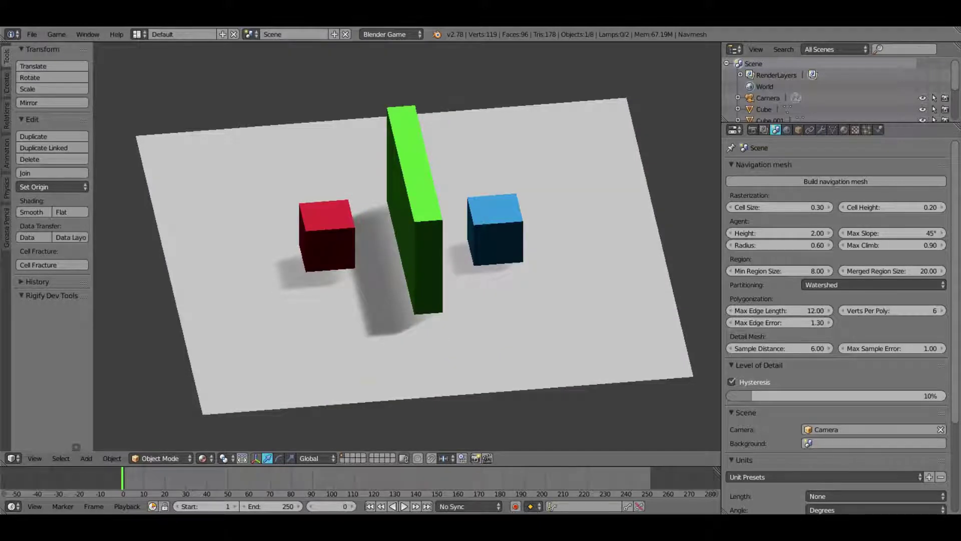
pyautogui.press('Escape')
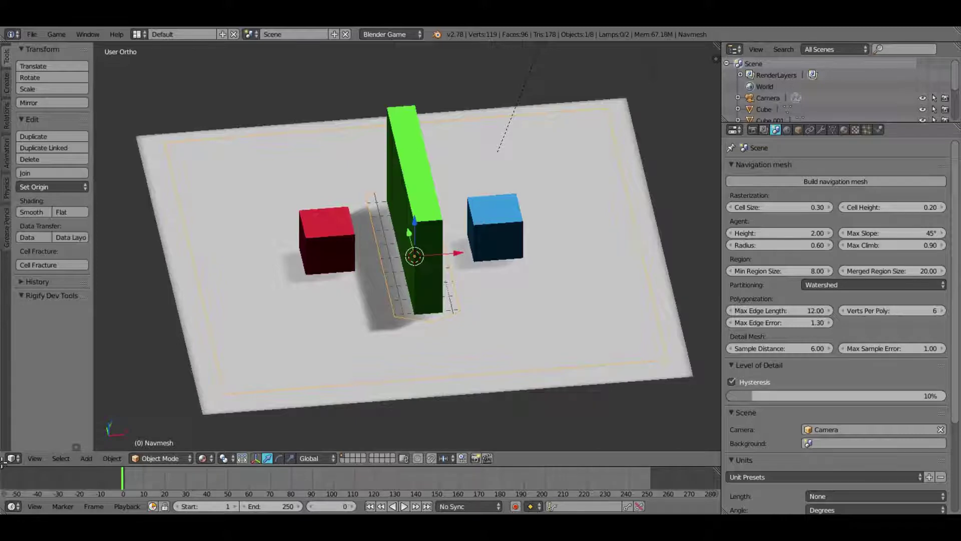
# Step: Split the 3D view horizontally and turn the lower area into a Logic Editor
pyautogui.moveTo(3, 460); pyautogui.dragTo(6, 289)
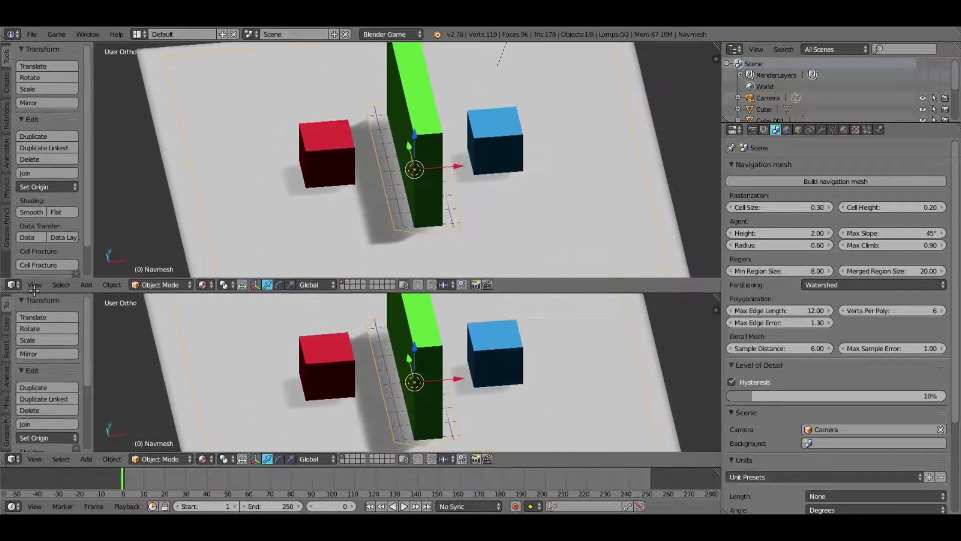
pyautogui.click(12, 459)
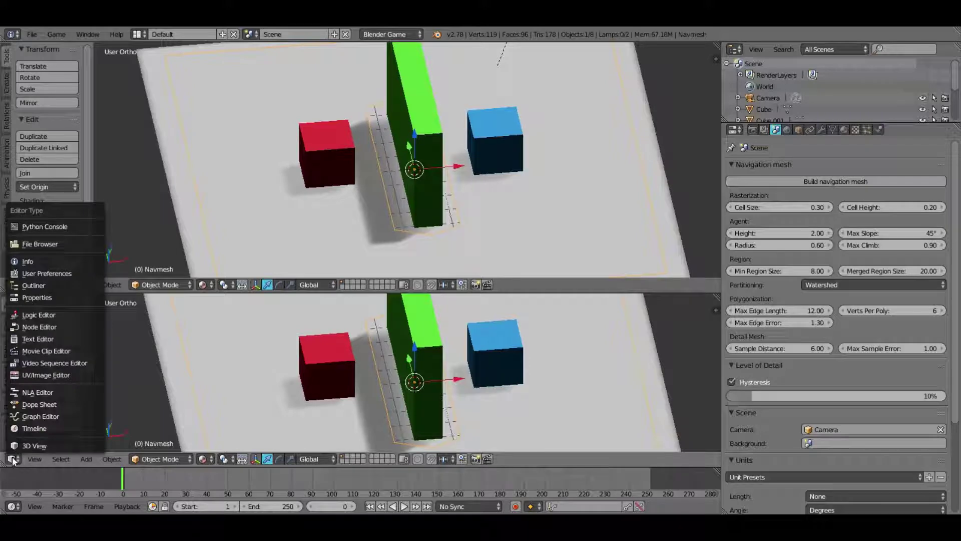
pyautogui.click(46, 314)
pyautogui.moveTo(593, 331); pyautogui.dragTo(701, 332)
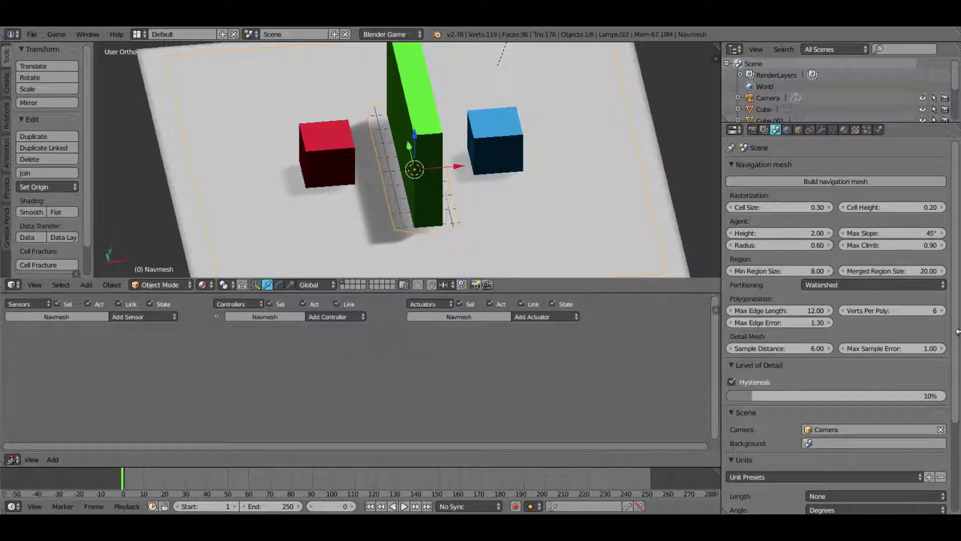
# Step: Lower the navigation mesh about 0.21 units along Z in the front view so it lies at floor level
pyautogui.moveTo(446, 220); pyautogui.dragTo(440, 188, button='middle')
pyautogui.rightClick(361, 173)
pyautogui.rightClick(361, 174)
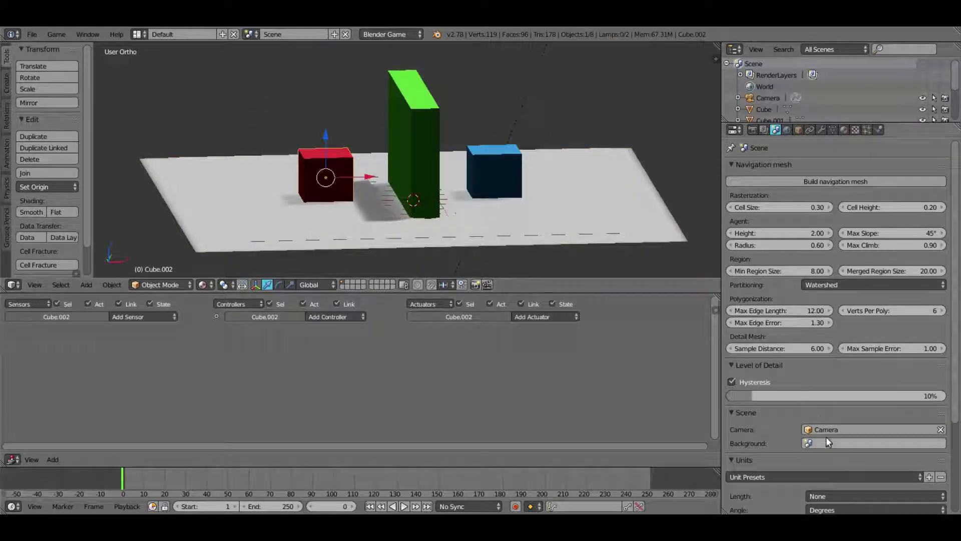
pyautogui.scroll(-5, 826, 437)
pyautogui.rightClick(374, 205)
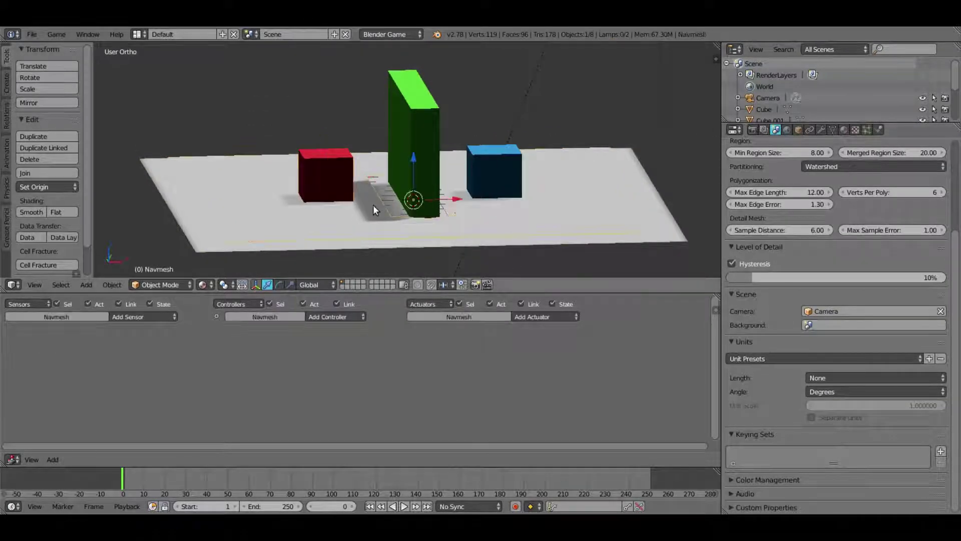
pyautogui.press('KP_5')
pyautogui.press('KP_5')
pyautogui.press('KP_1')
pyautogui.scroll(9, 430, 192)
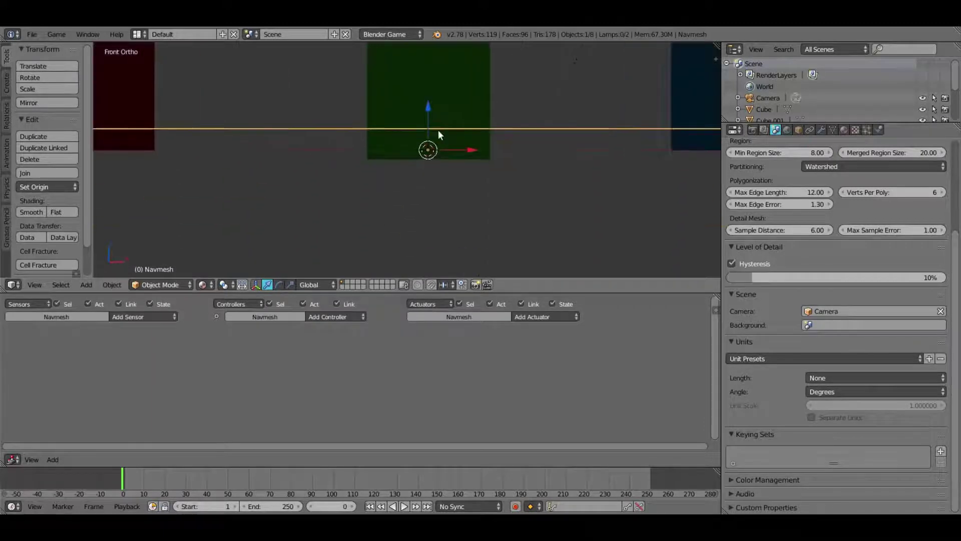
pyautogui.press('g')
pyautogui.press('z')
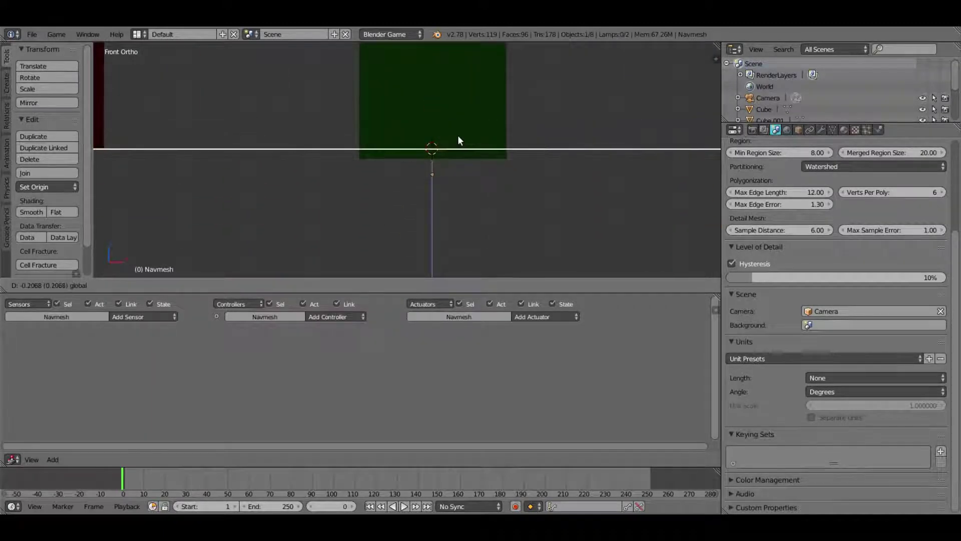
pyautogui.click(459, 135)
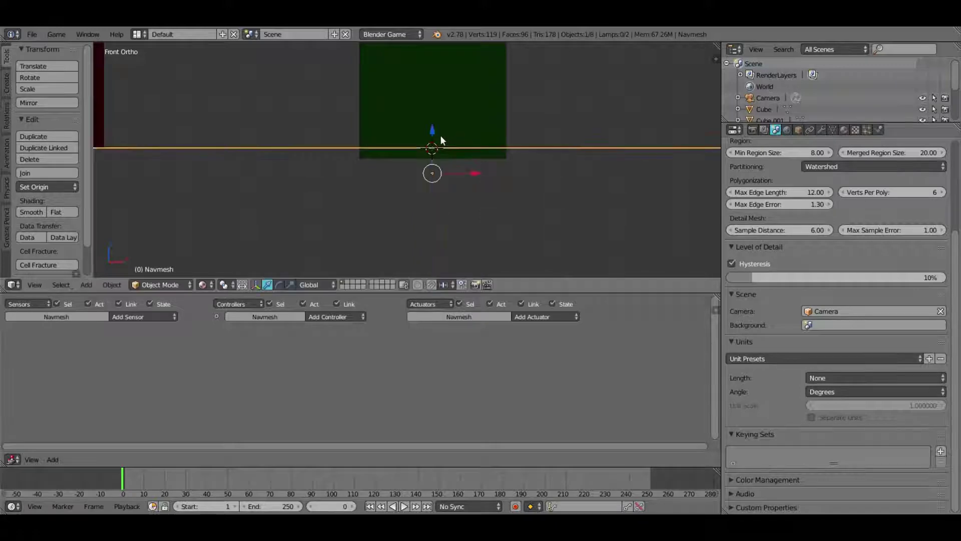
# Step: Test-run the game twice, from a raised angle and from a low angle, to check how the cubes sit on the floor
pyautogui.moveTo(441, 135); pyautogui.dragTo(441, 182, button='middle')
pyautogui.scroll(-6, 442, 140)
pyautogui.scroll(-5, 436, 220)
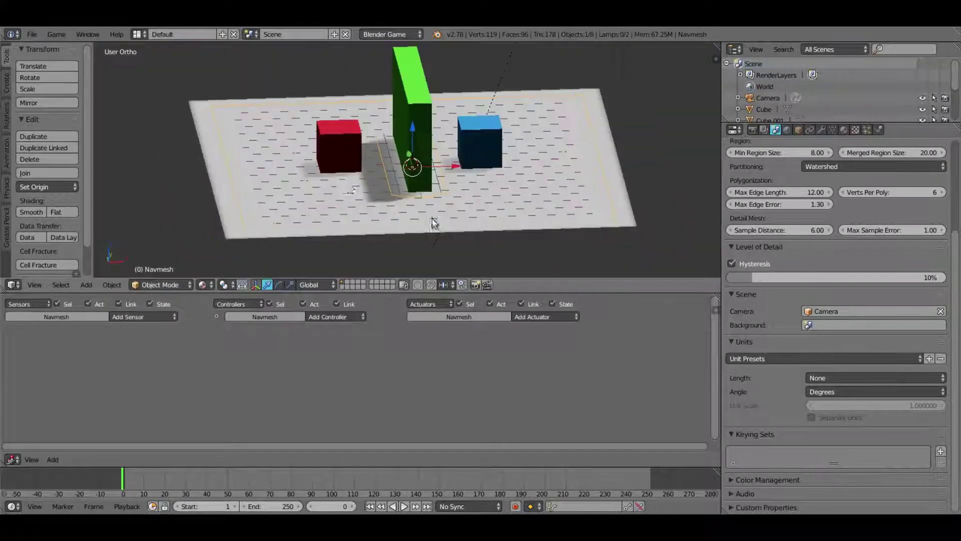
pyautogui.scroll(2, 420, 170)
pyautogui.click(61, 34)
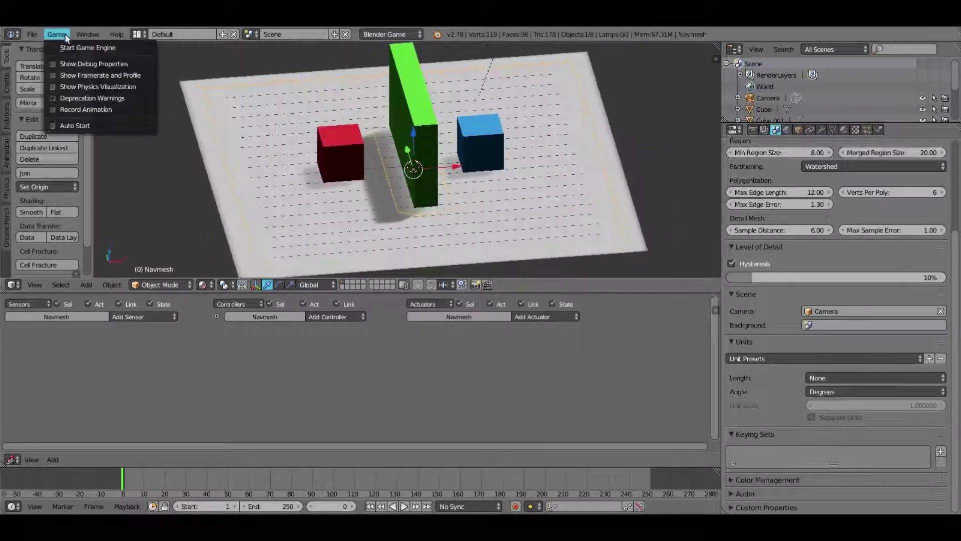
pyautogui.click(70, 47)
pyautogui.press('Escape')
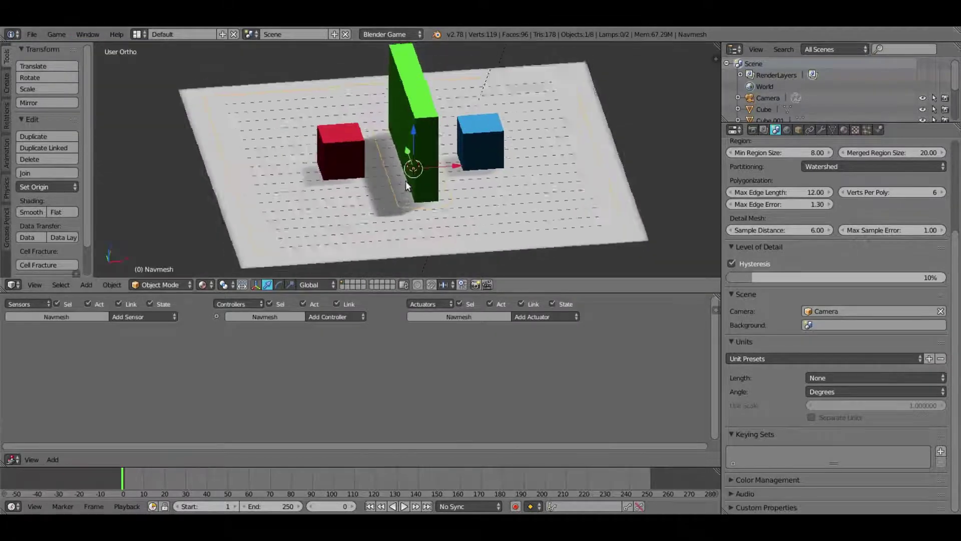
pyautogui.moveTo(401, 150); pyautogui.dragTo(401, 180, button='middle')
pyautogui.click(56, 34)
pyautogui.click(75, 48)
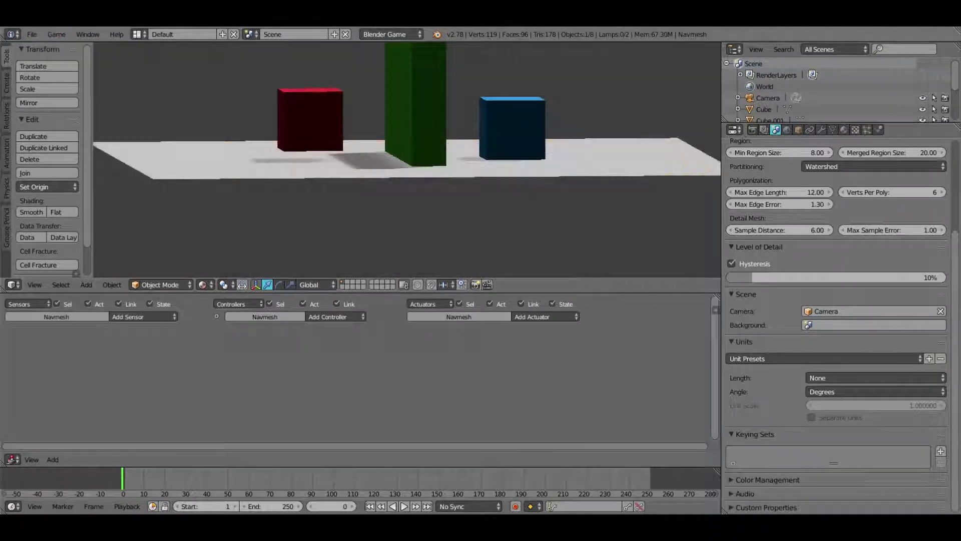
pyautogui.press('Escape')
# Step: Enable Collision Bounds in the red cube's physics settings, keeping its physics type Dynamic
pyautogui.rightClick(336, 118)
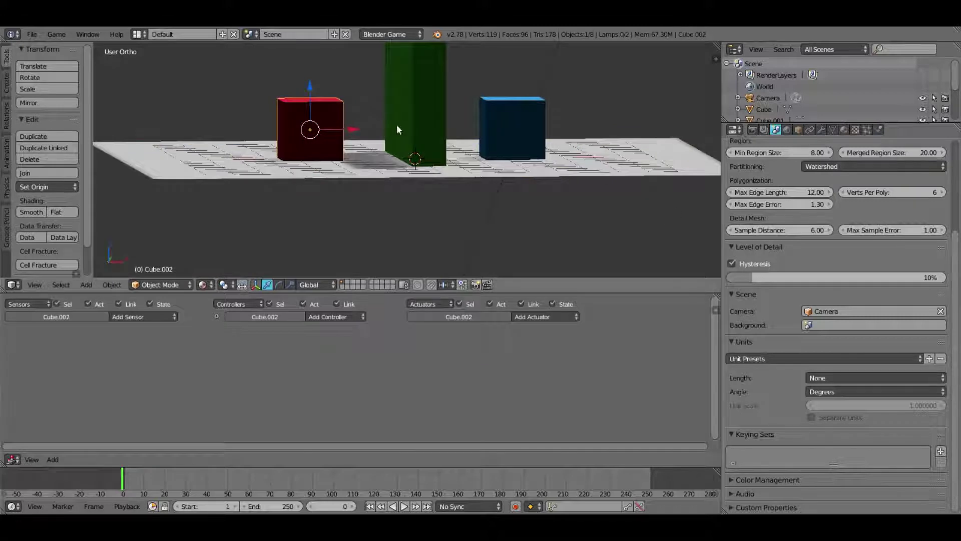
pyautogui.click(879, 130)
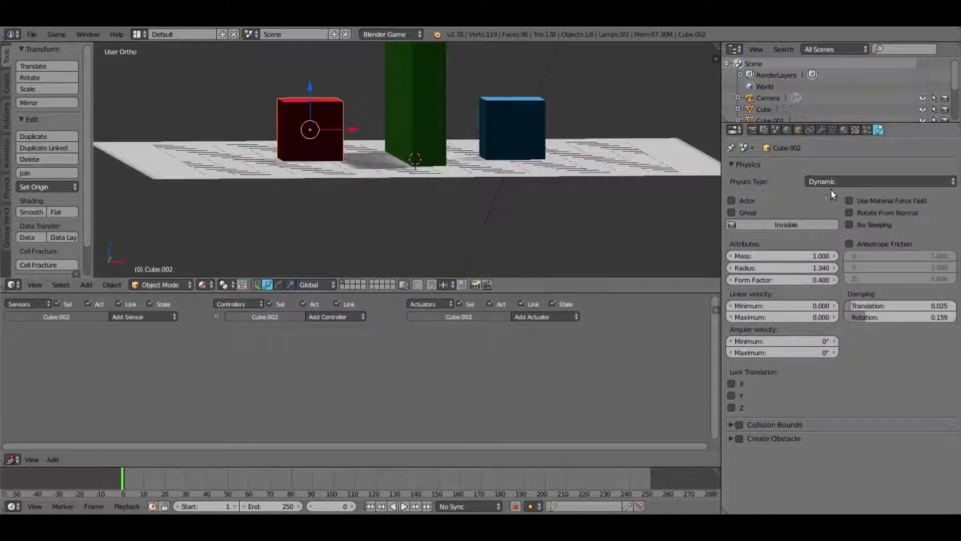
pyautogui.click(833, 183)
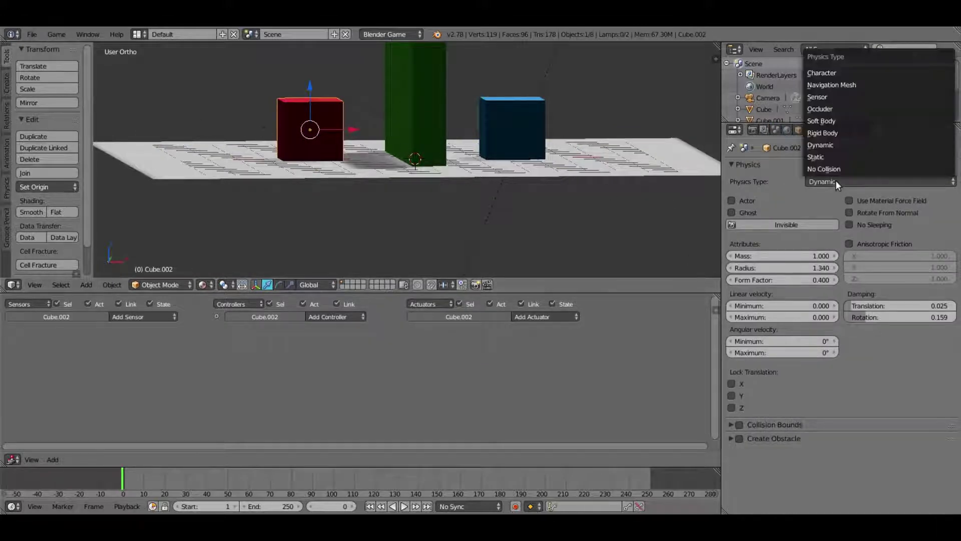
pyautogui.click(738, 425)
# Step: Run the game two more times to check the red cube's contact with the floor, ending each run
pyautogui.click(56, 34)
pyautogui.click(75, 47)
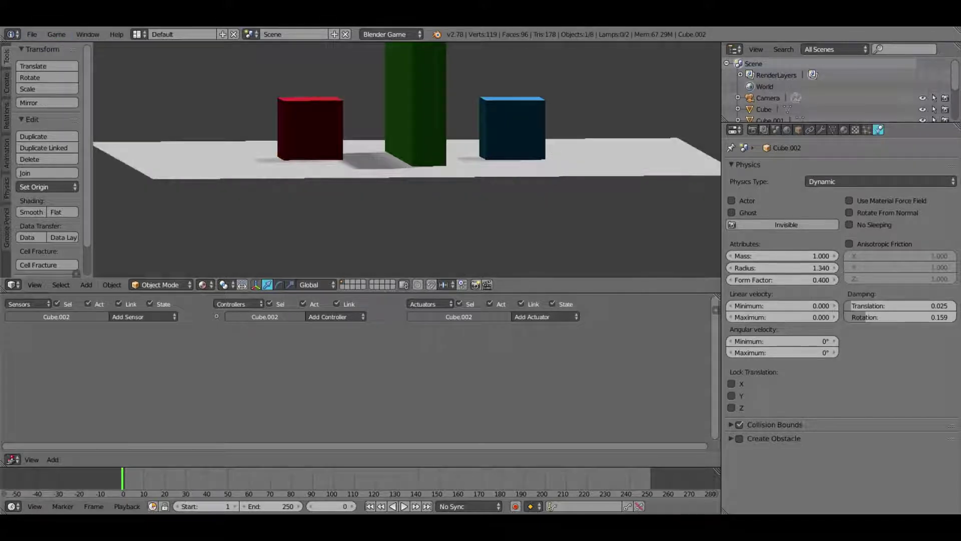
pyautogui.press('Escape')
pyautogui.click(55, 34)
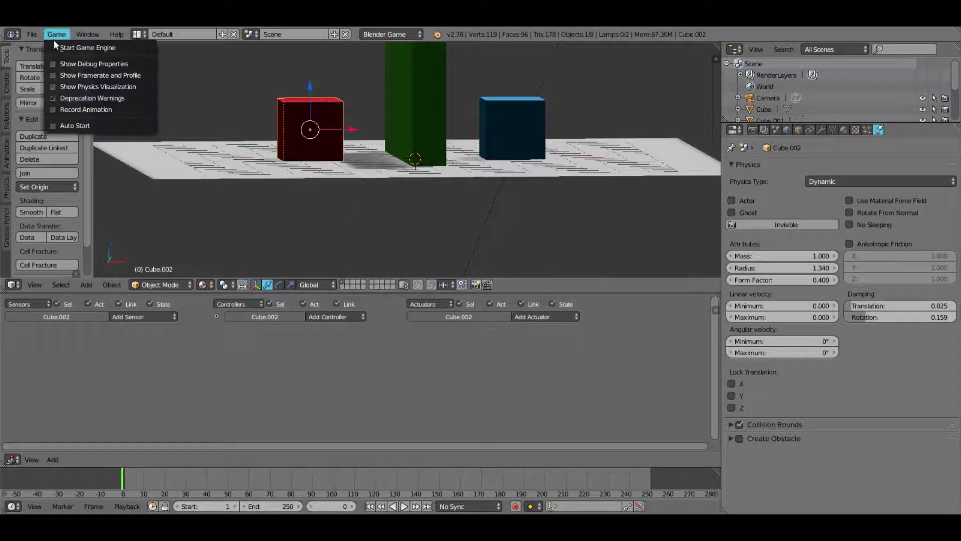
pyautogui.click(63, 47)
pyautogui.press('Escape')
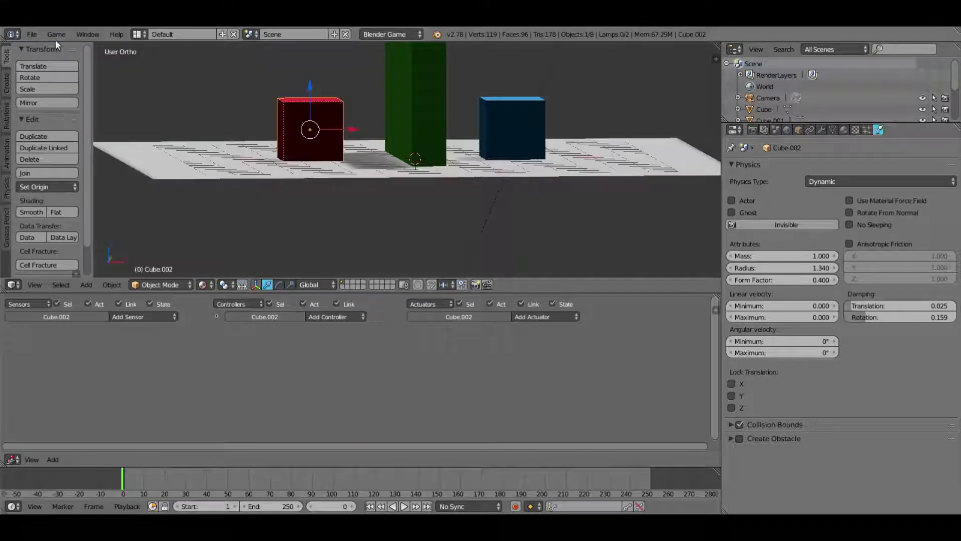
pyautogui.hotkey('alt', 'Tab')
pyautogui.click(270, 431)
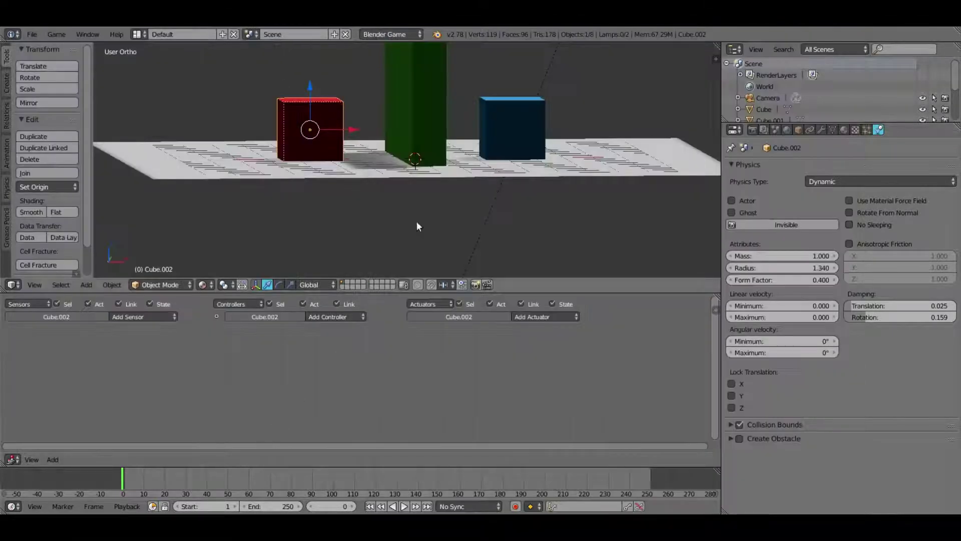
pyautogui.moveTo(405, 163); pyautogui.dragTo(372, 199, button='middle')
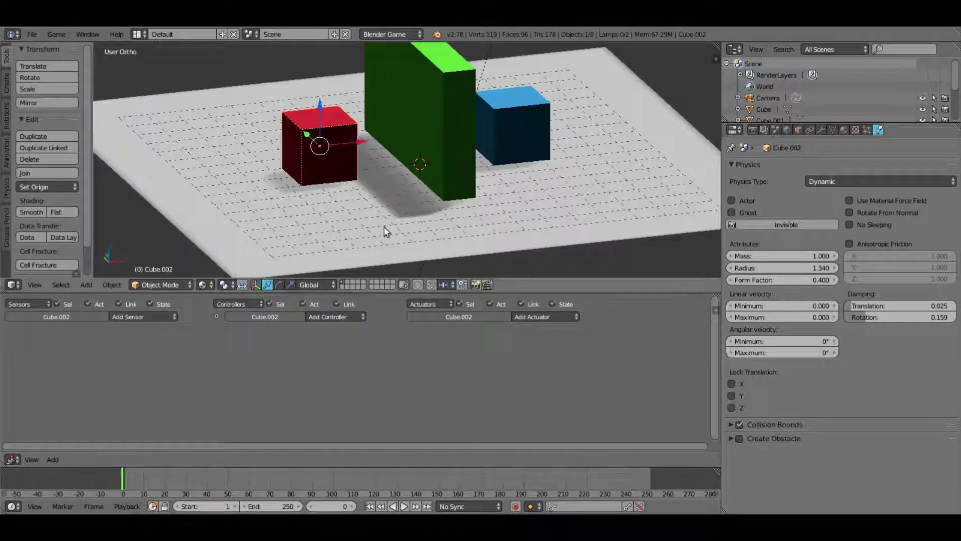
# Step: Add an Always sensor and a Steering actuator to the red cube's game logic
pyautogui.scroll(-1, 384, 228)
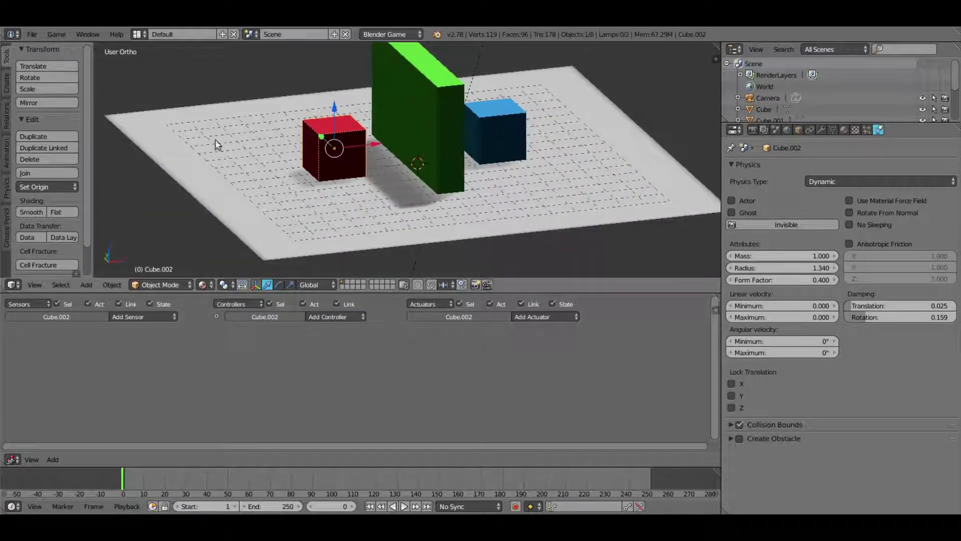
pyautogui.rightClick(460, 202)
pyautogui.rightClick(311, 153)
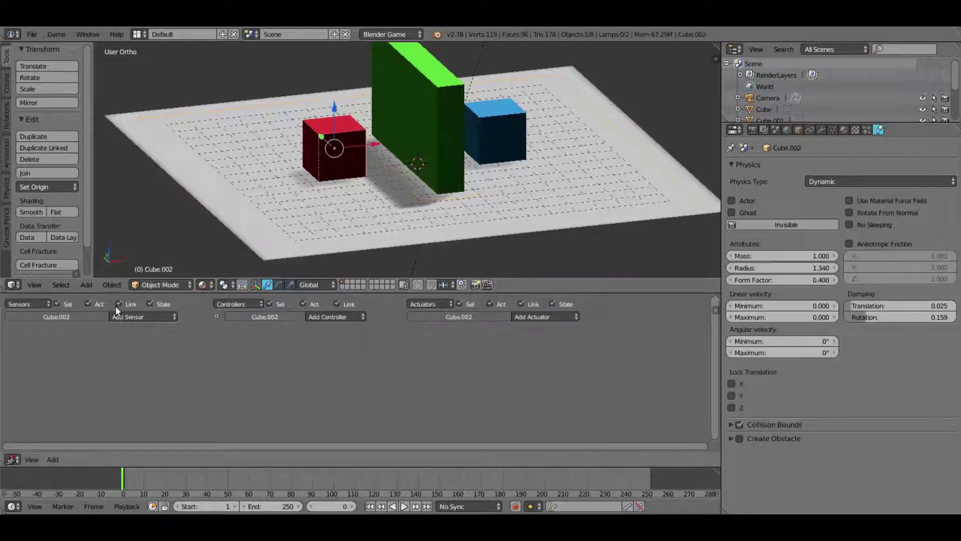
pyautogui.click(124, 318)
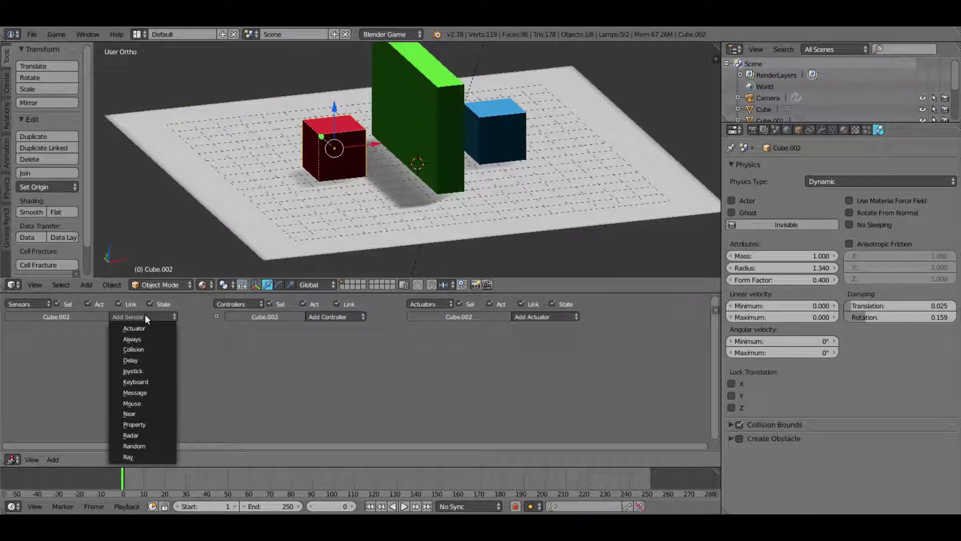
pyautogui.click(147, 339)
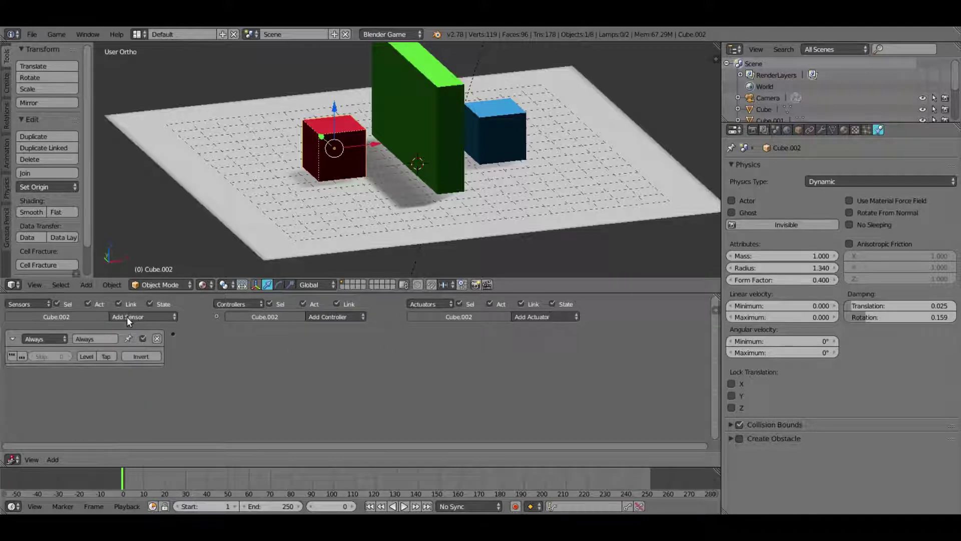
pyautogui.click(566, 316)
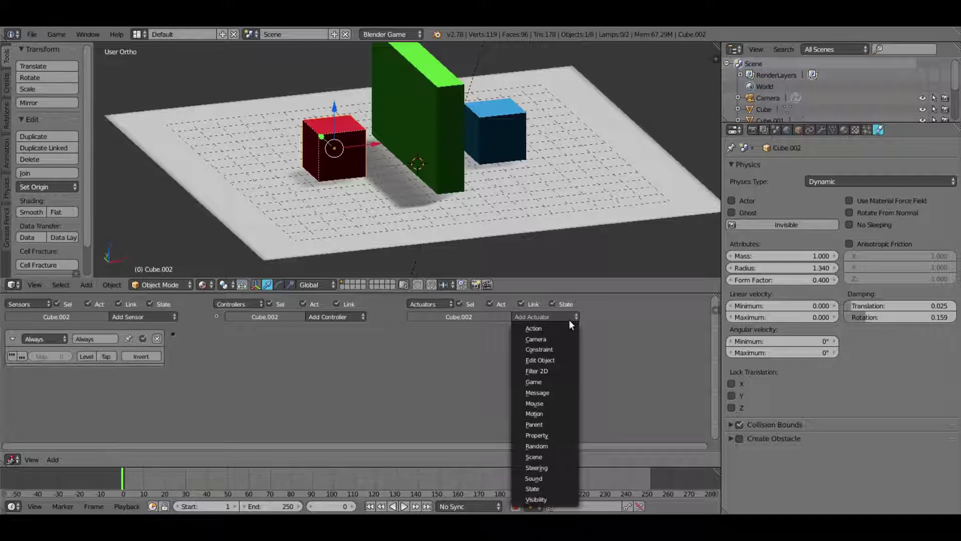
pyautogui.click(562, 468)
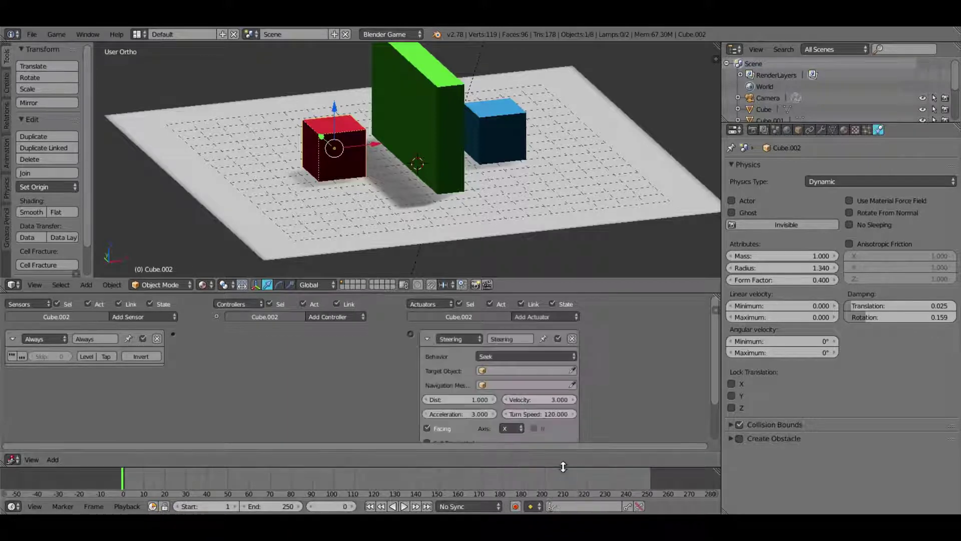
# Step: Link the red cube's Always sensor to its Steering actuator through an And controller, and collapse the sensor and controller
pyautogui.moveTo(173, 334); pyautogui.dragTo(411, 334)
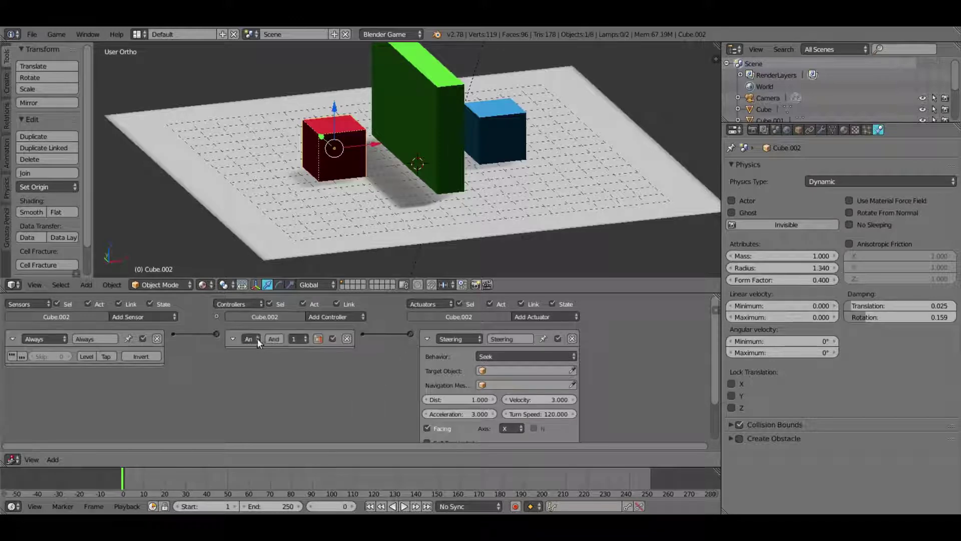
pyautogui.click(232, 340)
pyautogui.click(11, 340)
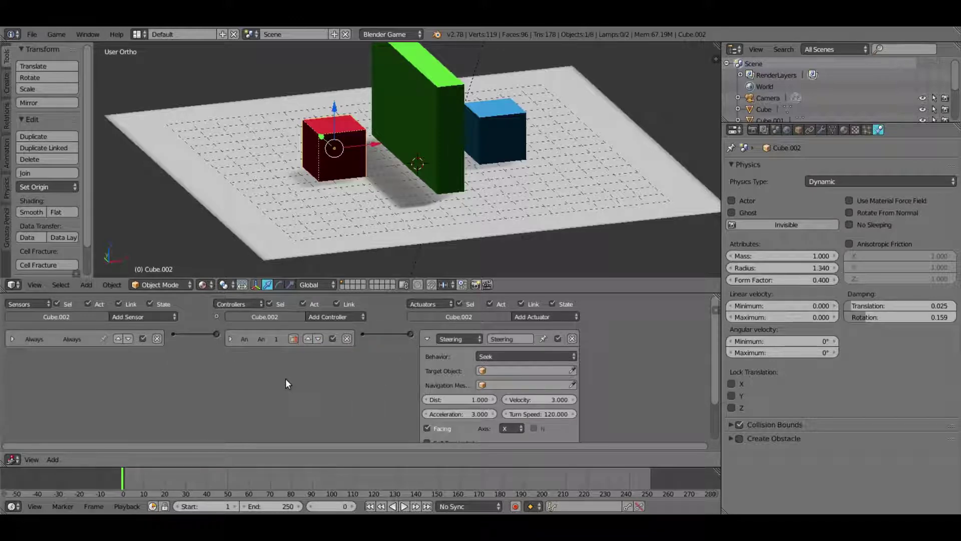
# Step: Test-run the game with the red cube's Steering actuator still without a target, and end the run
pyautogui.moveTo(341, 148)
pyautogui.mouseDown(button='middle')
pyautogui.moveTo(343, 131)
pyautogui.moveTo(347, 142)
pyautogui.mouseUp(button='middle')
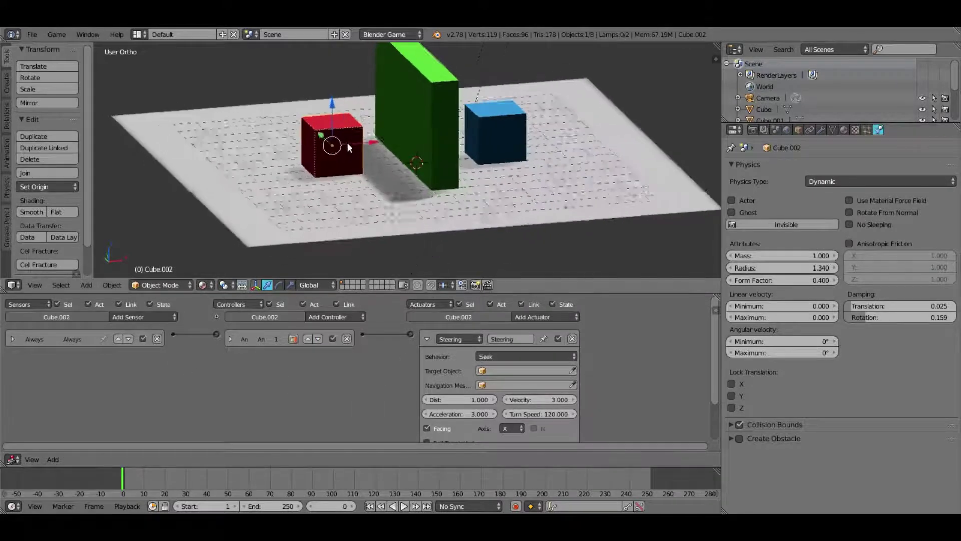
pyautogui.click(56, 34)
pyautogui.click(80, 44)
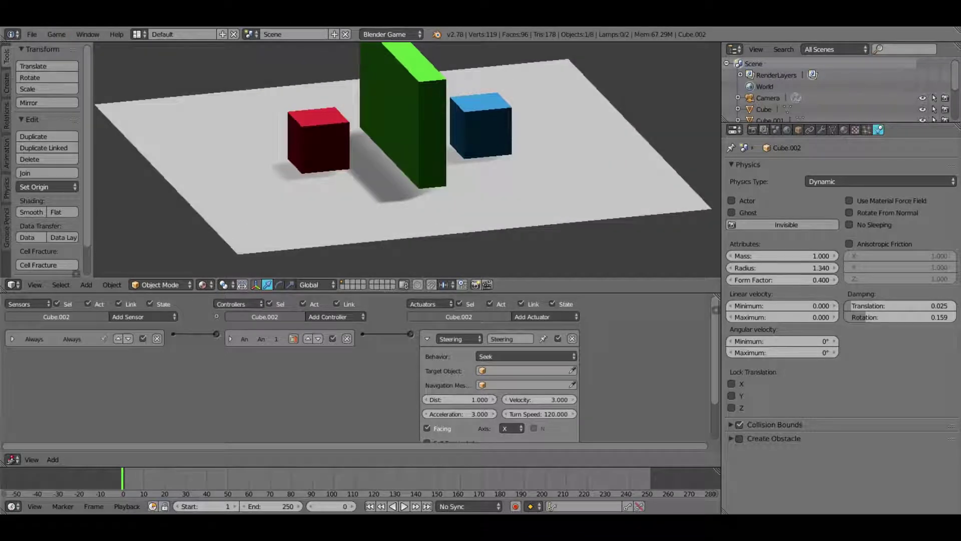
pyautogui.press('Escape')
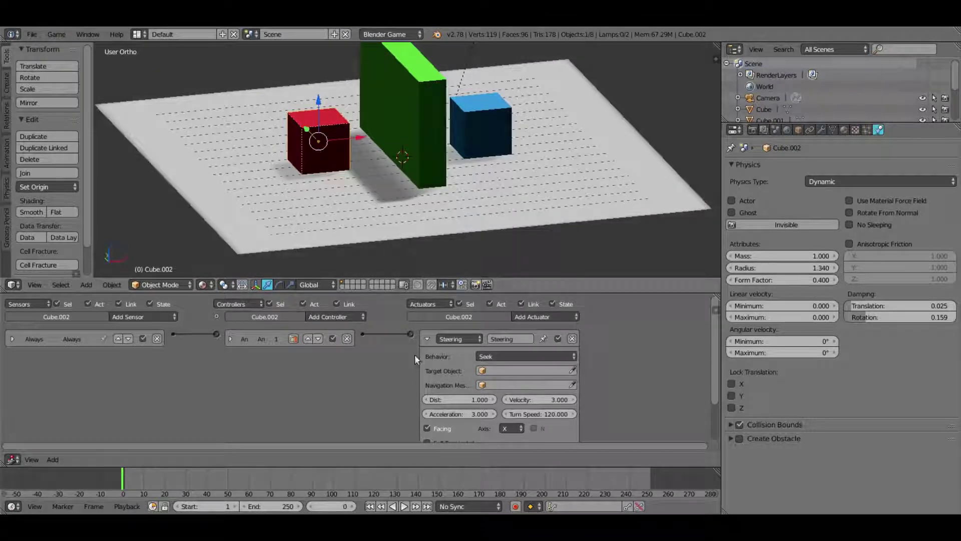
# Step: Rename the blue cube "us" in its object properties
pyautogui.click(525, 370)
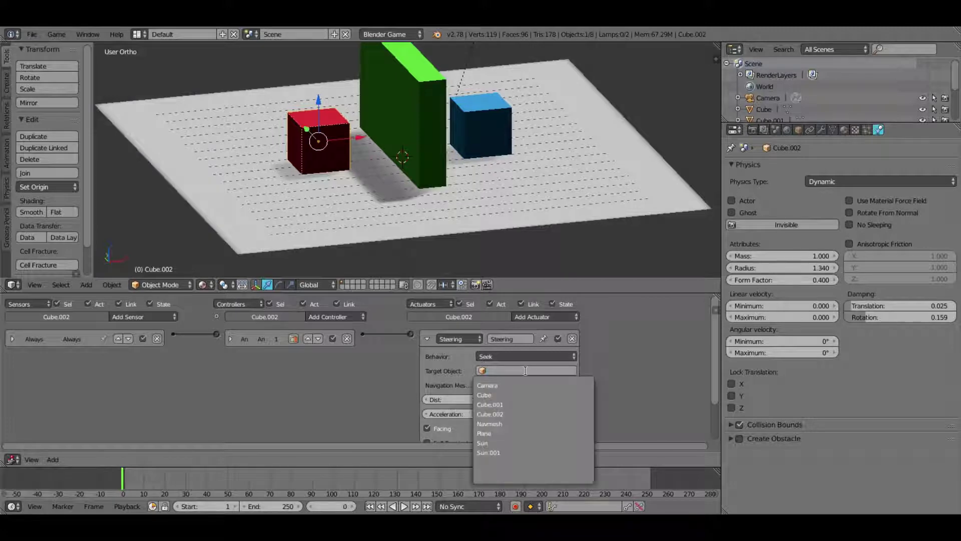
pyautogui.rightClick(489, 122)
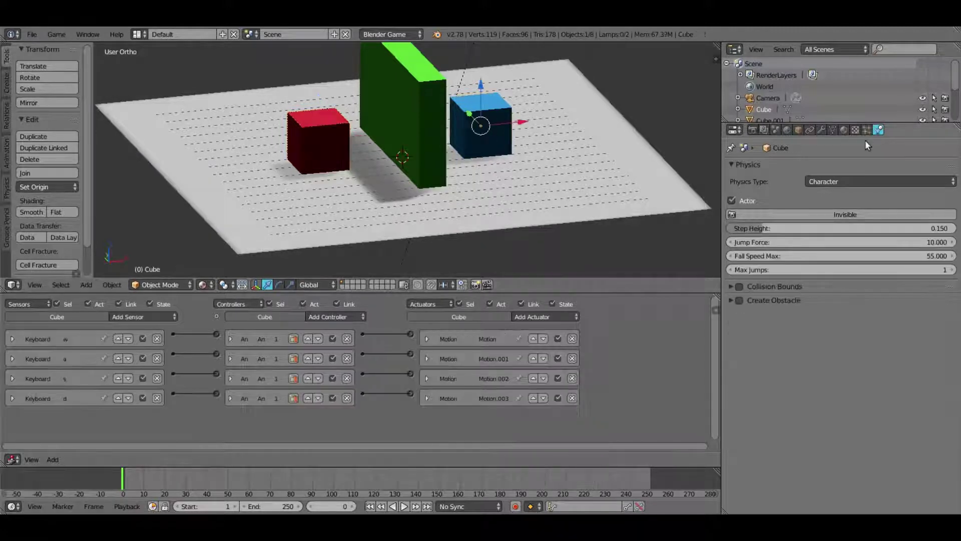
pyautogui.click(797, 130)
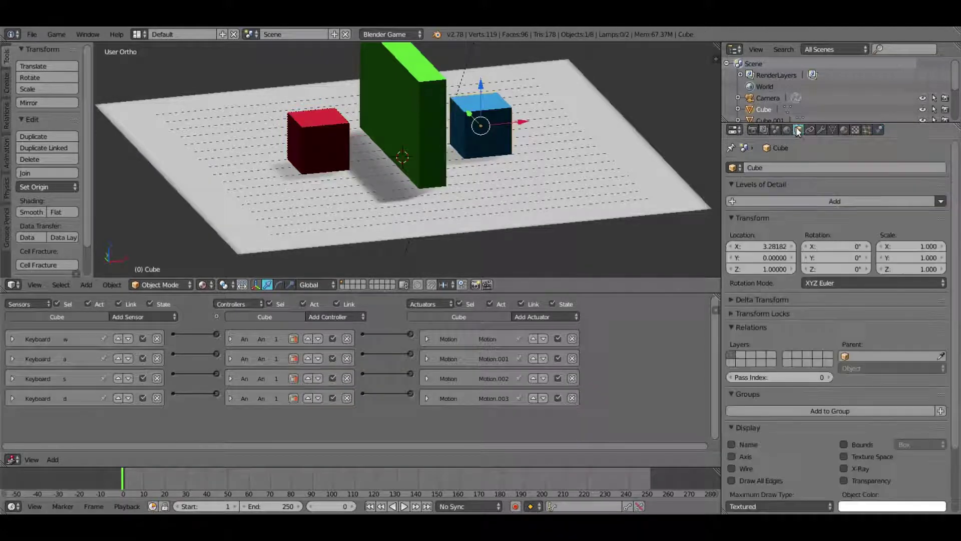
pyautogui.click(810, 166)
pyautogui.write('blue')
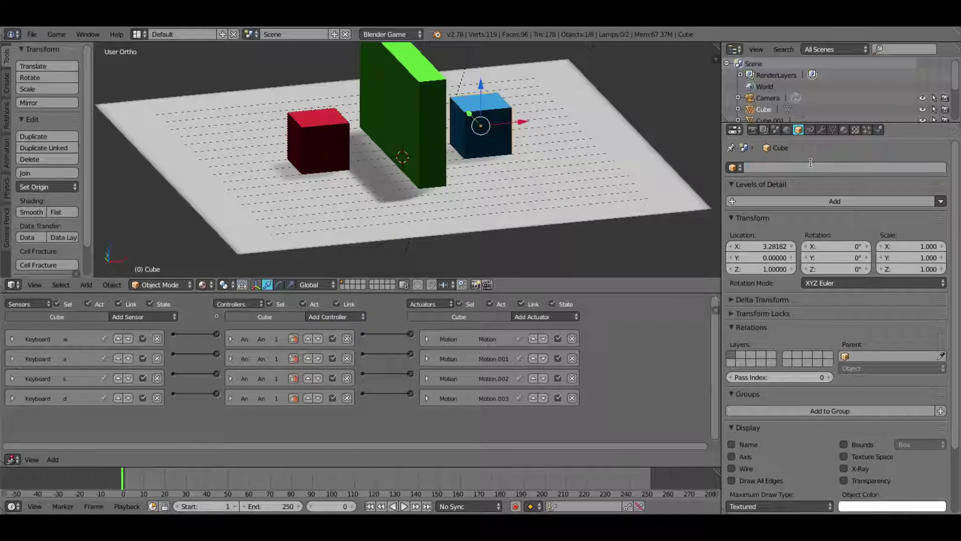
pyautogui.press('Return')
# Step: Rename the red cube "them" in its object properties
pyautogui.rightClick(300, 148)
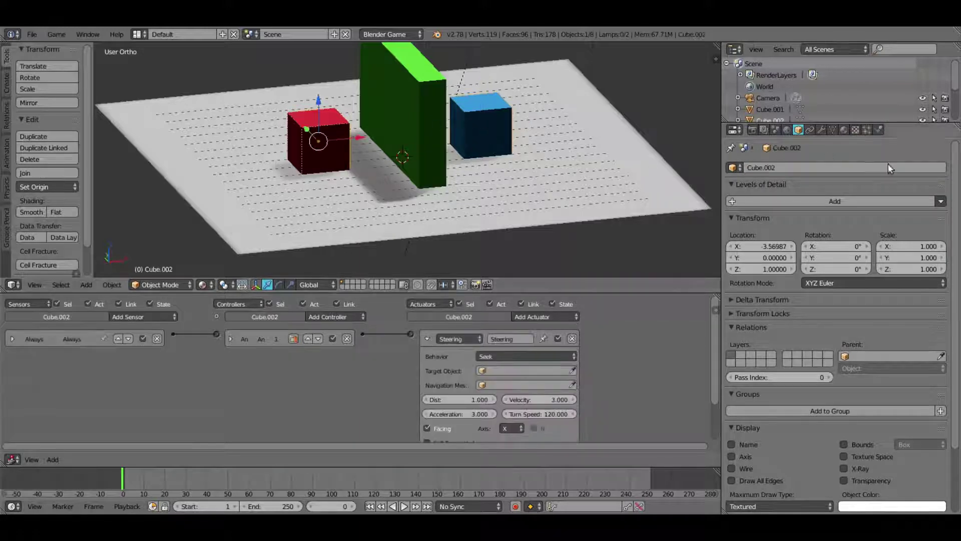
pyautogui.click(851, 166)
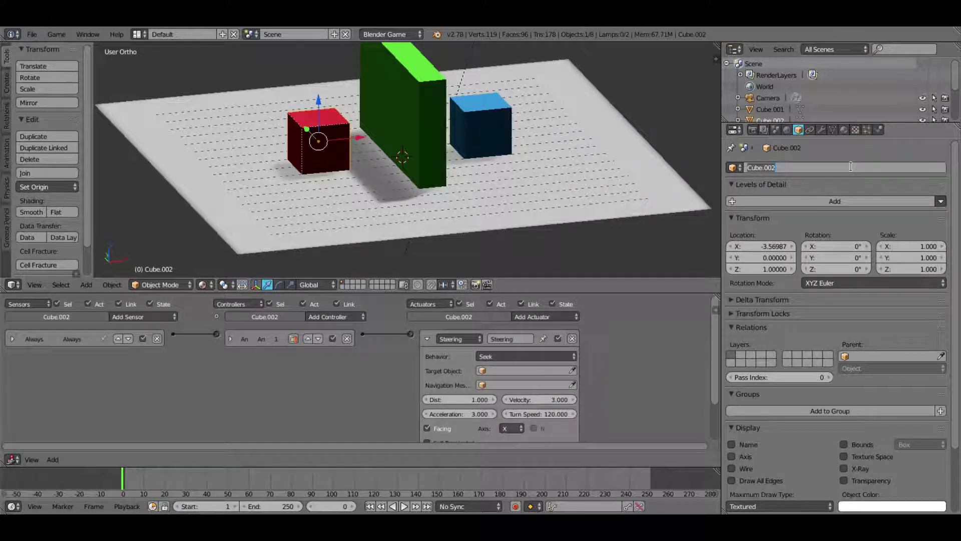
pyautogui.write('them')
pyautogui.press('Return')
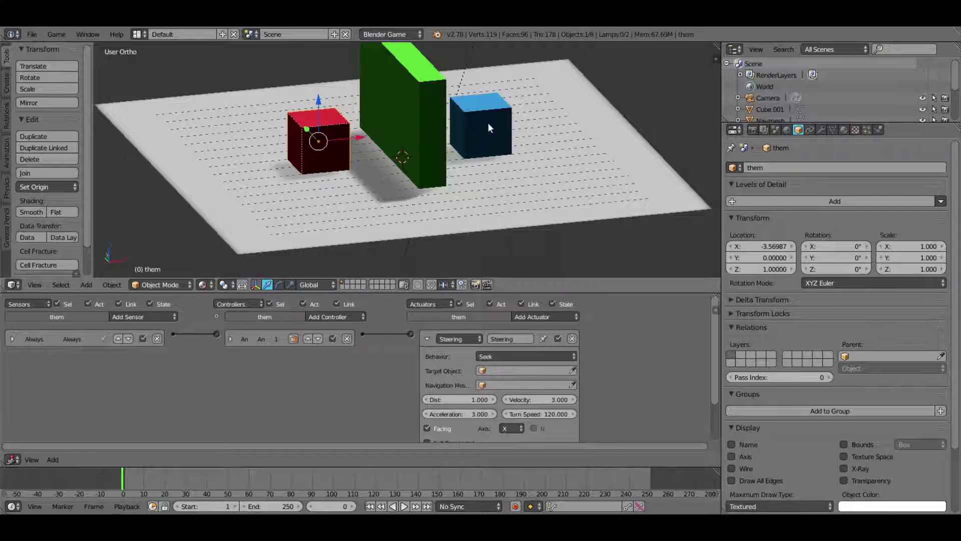
# Step: Set the red cube's Steering actuator to target the object "us" and use Navmesh as its navigation mesh
pyautogui.click(504, 370)
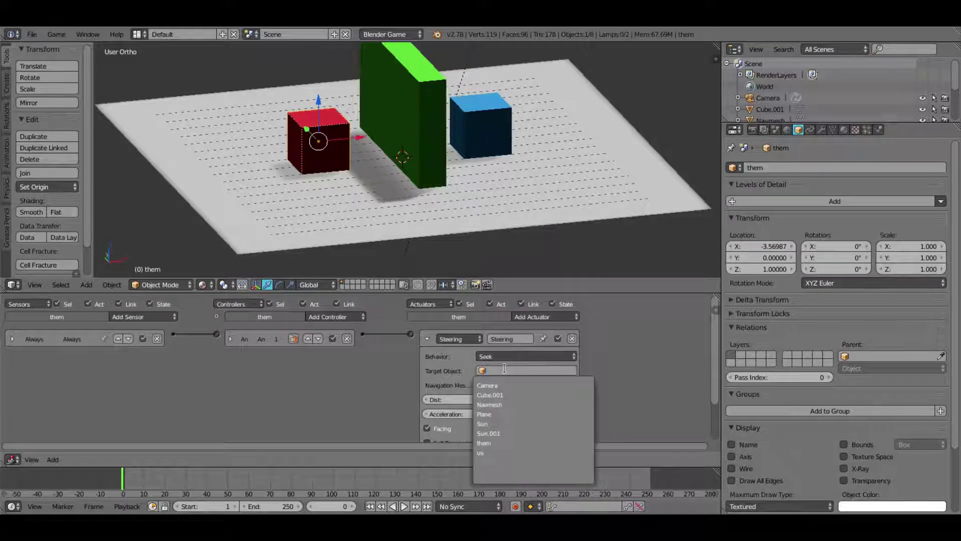
pyautogui.click(499, 454)
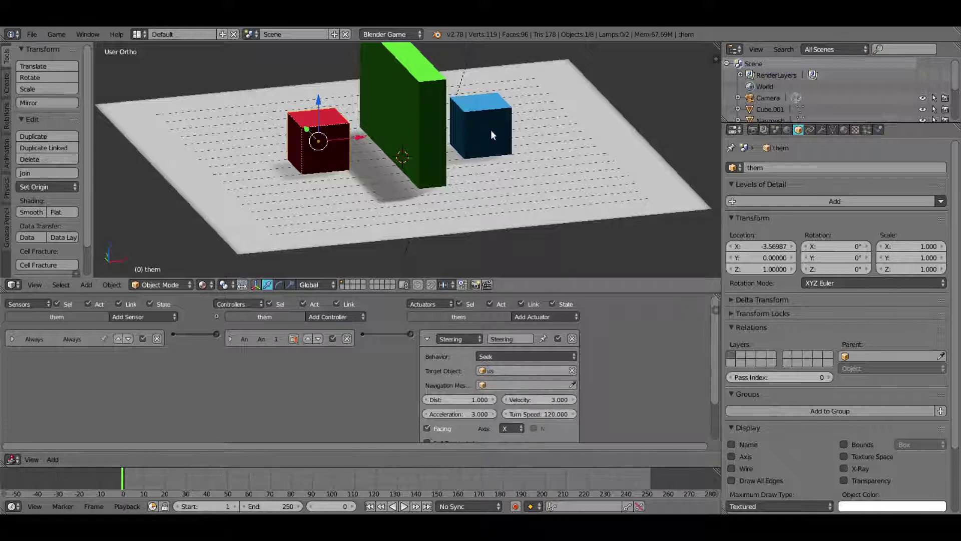
pyautogui.click(518, 385)
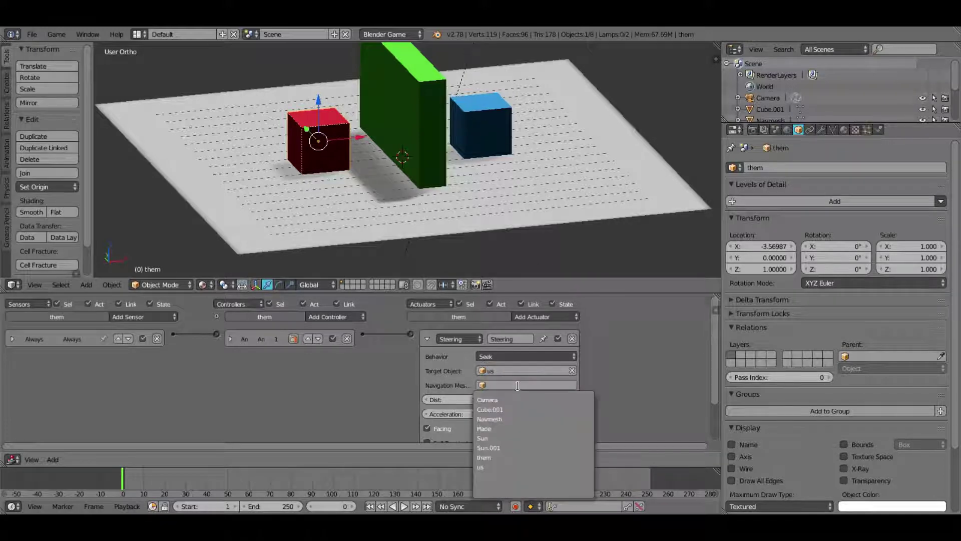
pyautogui.click(517, 419)
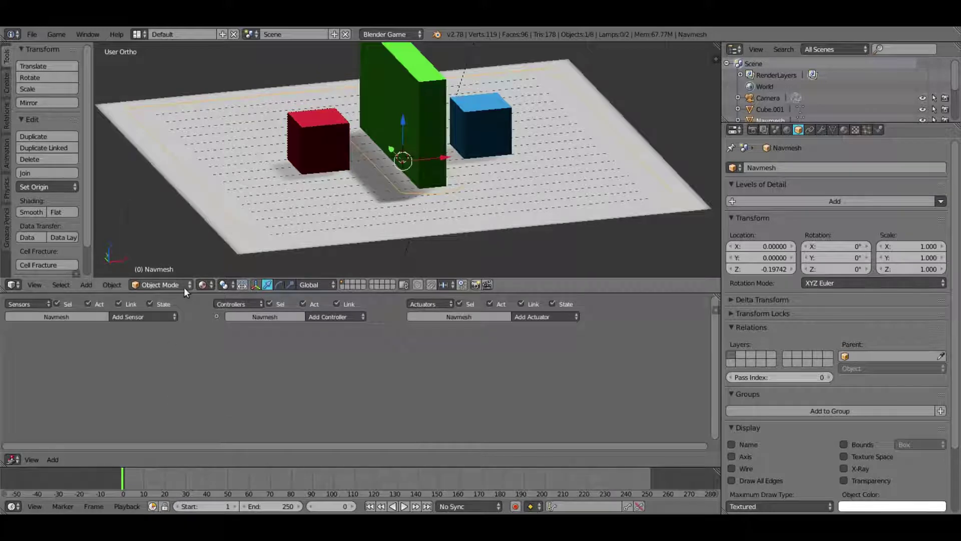
# Step: Examine the navigation mesh's colored polygons around the wall in solid shading, and restore the material-colored shading
pyautogui.click(203, 284)
pyautogui.click(230, 243)
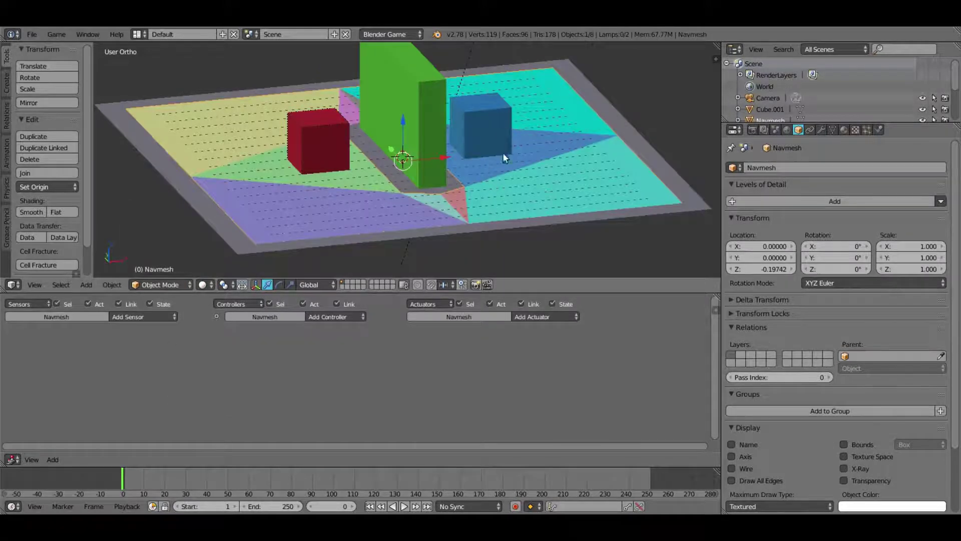
pyautogui.moveTo(502, 152); pyautogui.dragTo(359, 201, button='middle')
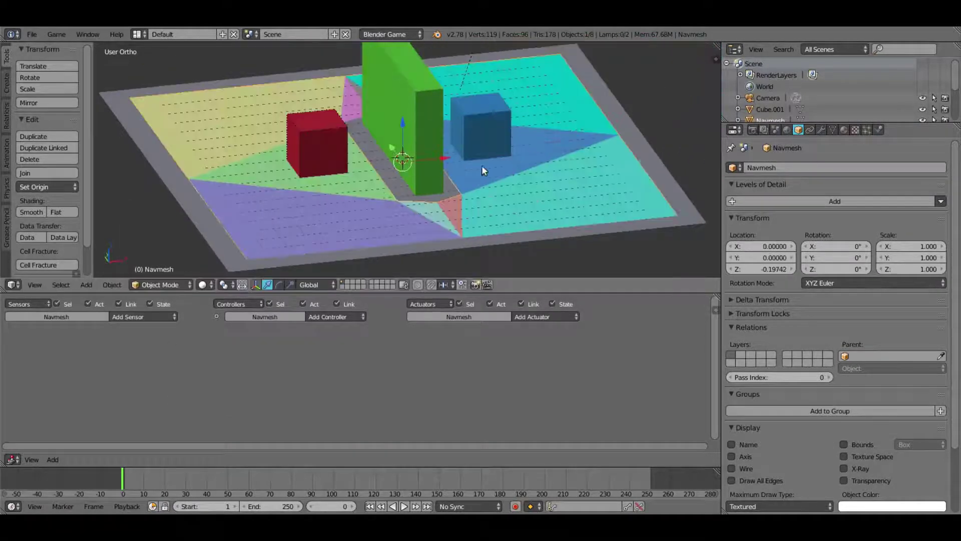
pyautogui.click(150, 284)
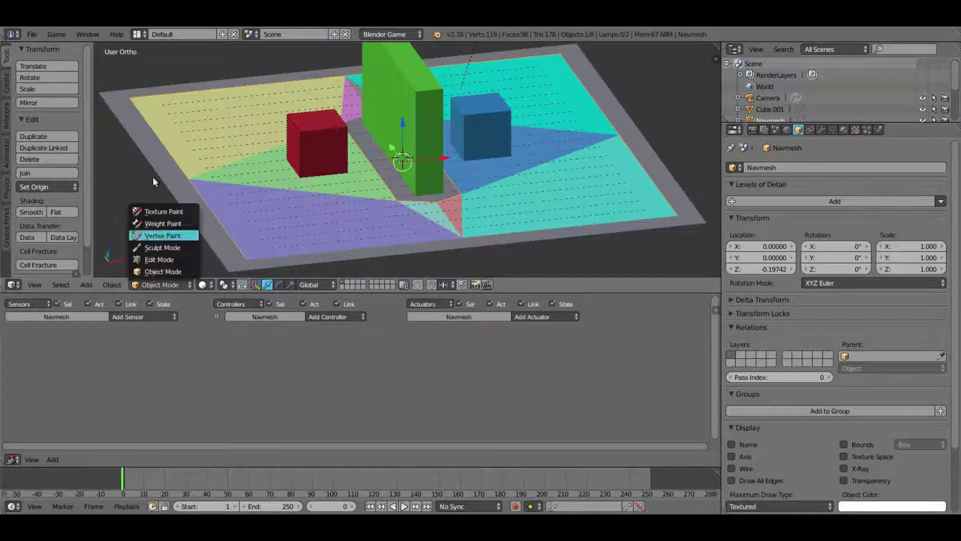
pyautogui.click(203, 285)
pyautogui.click(230, 219)
# Step: Review the red cube's Steering actuator settings and test-run the game to check how it seeks the blue cube
pyautogui.rightClick(316, 146)
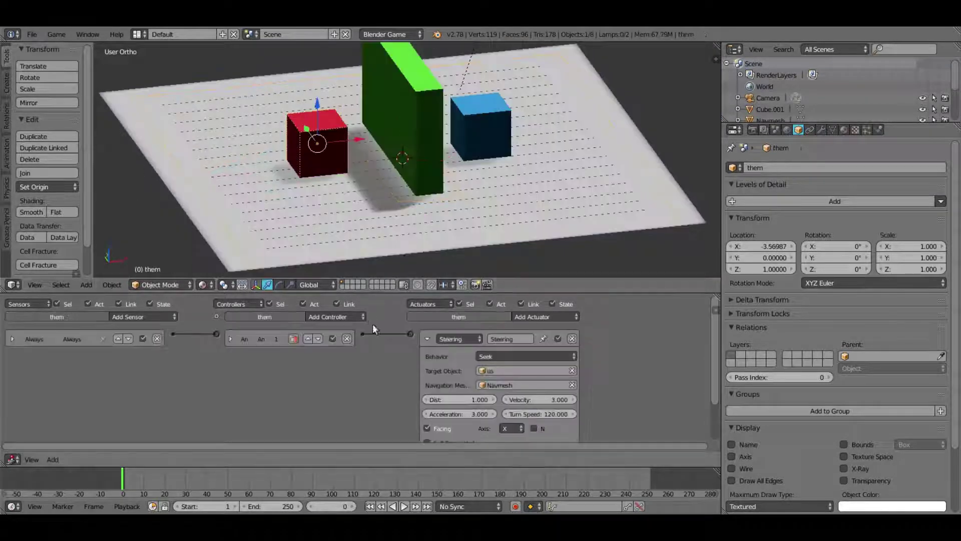
pyautogui.scroll(-2, 373, 330)
pyautogui.moveTo(385, 315); pyautogui.dragTo(403, 353, button='middle')
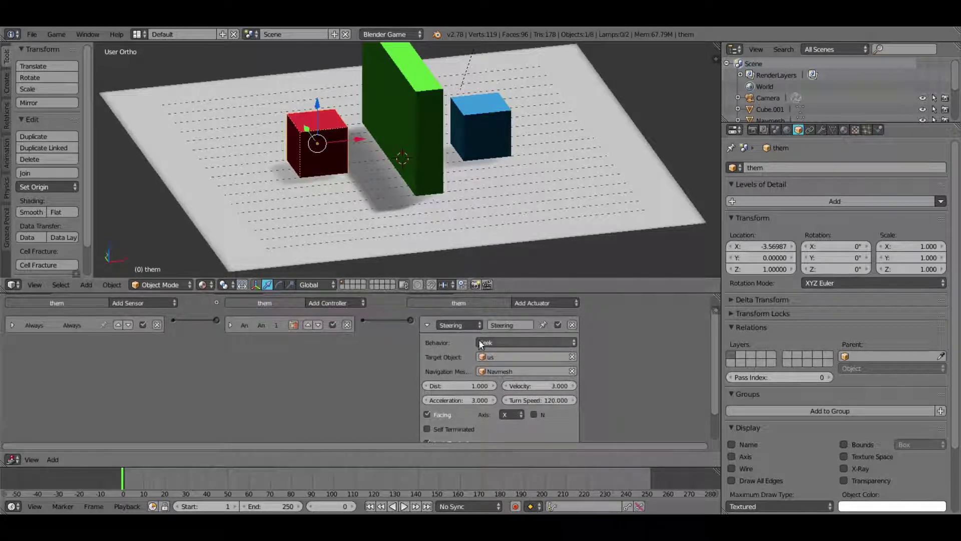
pyautogui.click(56, 34)
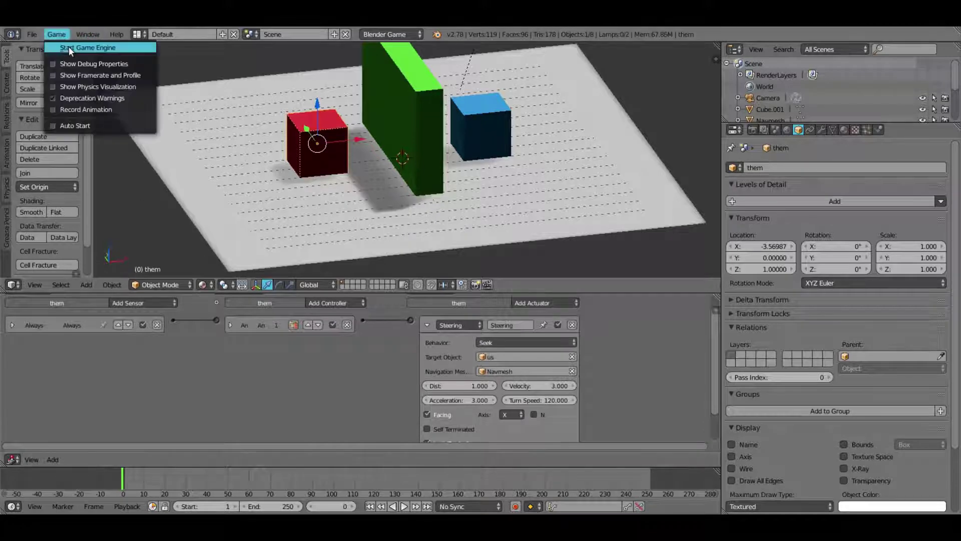
pyautogui.click(68, 47)
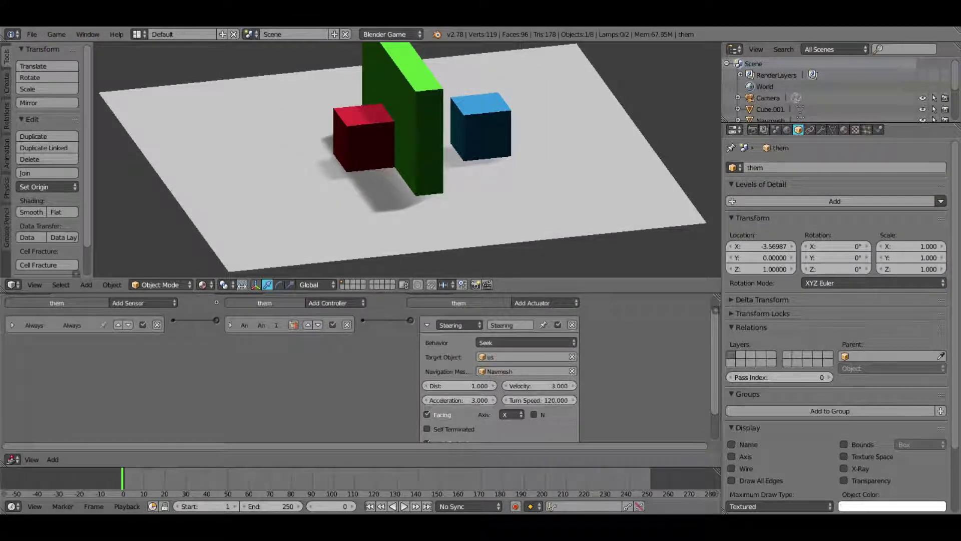
pyautogui.press('Escape')
# Step: Delete the Collision sensor from the green wall's game logic
pyautogui.rightClick(412, 94)
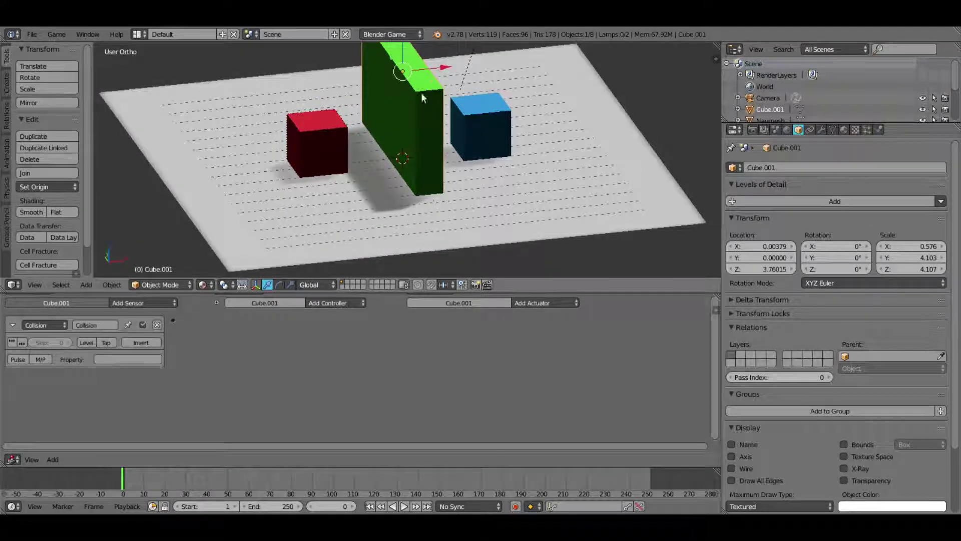
pyautogui.keyDown('shift'); pyautogui.moveTo(406, 101); pyautogui.dragTo(402, 108, button='middle'); pyautogui.keyUp('shift')
pyautogui.click(157, 338)
pyautogui.keyDown('shift'); pyautogui.moveTo(326, 155); pyautogui.dragTo(321, 169, button='middle'); pyautogui.keyUp('shift')
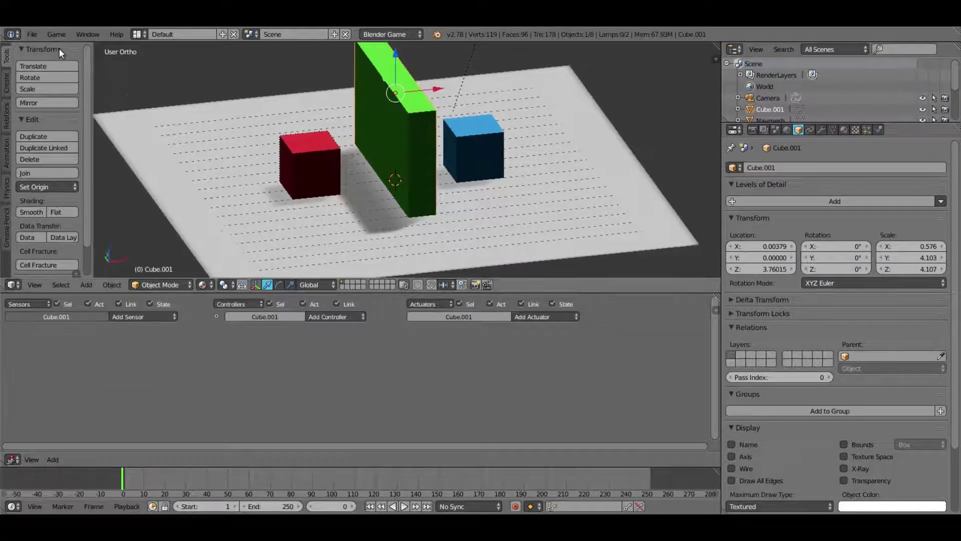
# Step: Run the game with the wall's Collision sensor removed to check the red cube's path, and end the run
pyautogui.click(57, 34)
pyautogui.click(69, 47)
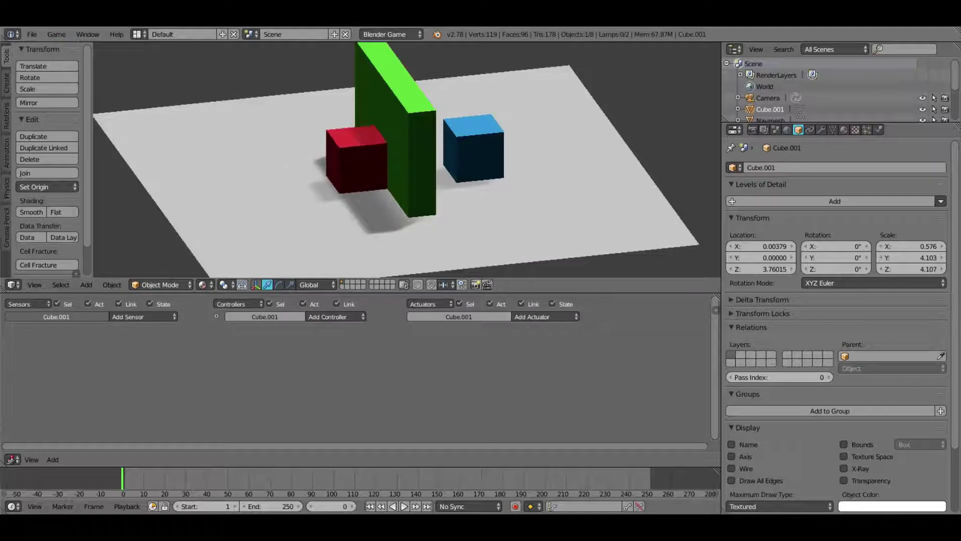
pyautogui.press('Escape')
# Step: Set the green wall's physics type to No Collision
pyautogui.click(879, 130)
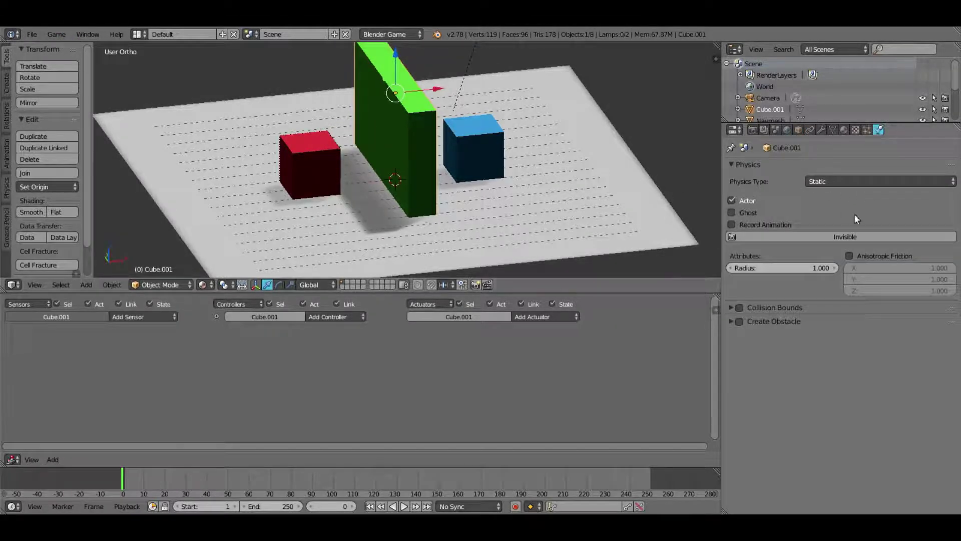
pyautogui.click(851, 183)
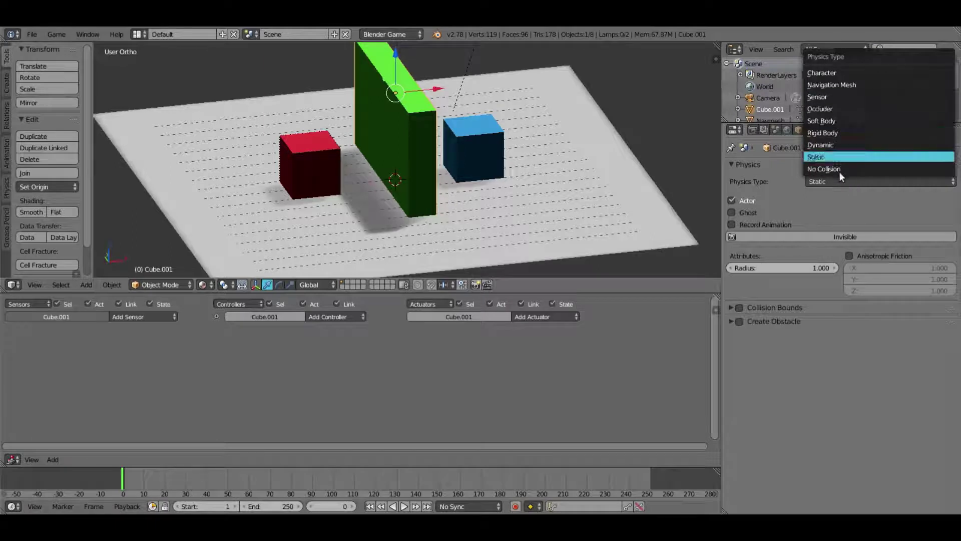
pyautogui.click(826, 169)
# Step: Run the game with the wall set to No Collision to check the red cube's path, and end the run
pyautogui.click(56, 34)
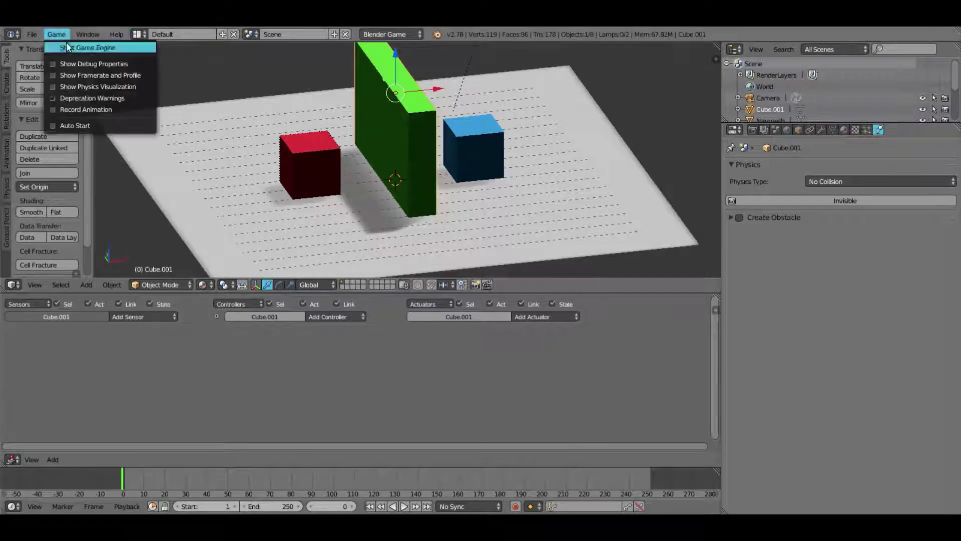
pyautogui.click(75, 46)
pyautogui.press('Escape')
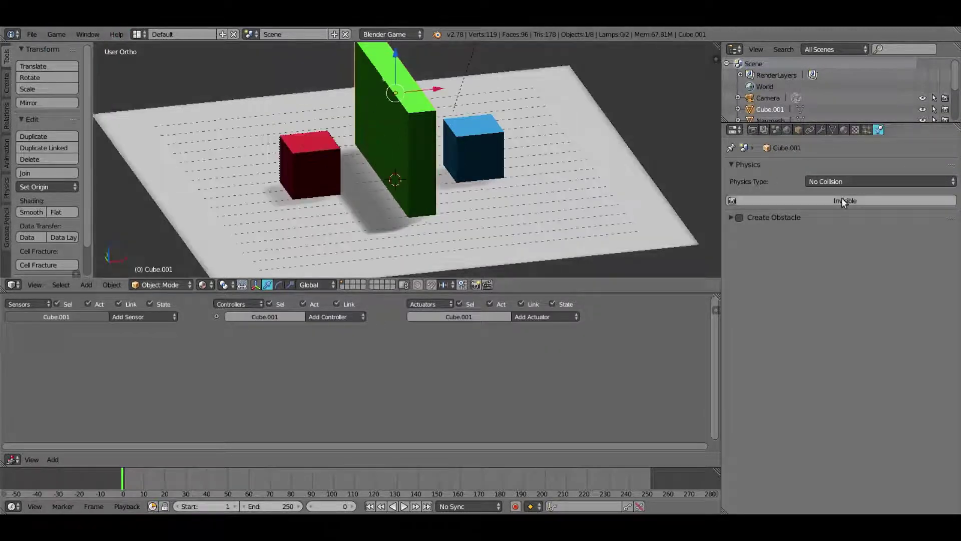
# Step: Set the green wall's physics type to Static and test-run the game with it
pyautogui.click(836, 182)
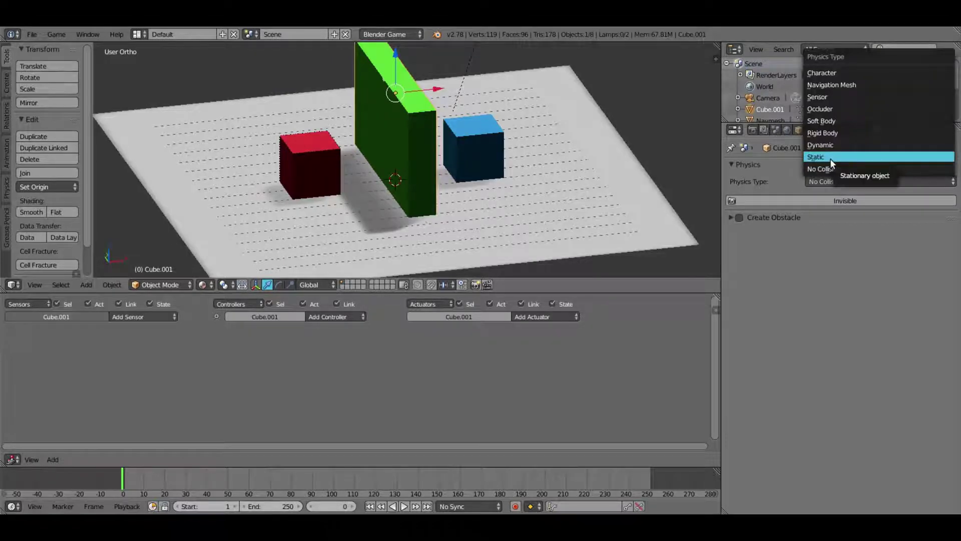
pyautogui.click(830, 158)
pyautogui.click(56, 34)
pyautogui.click(75, 45)
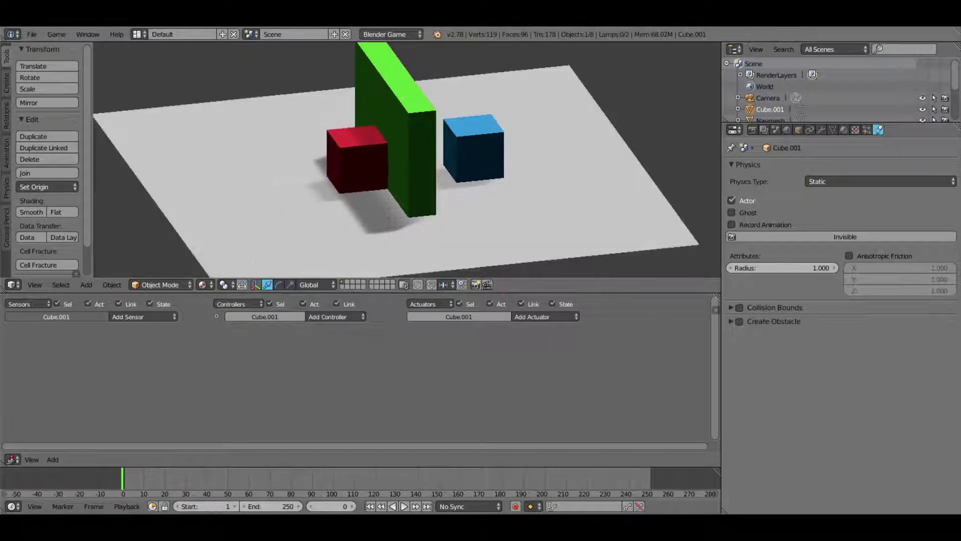
pyautogui.press('Escape')
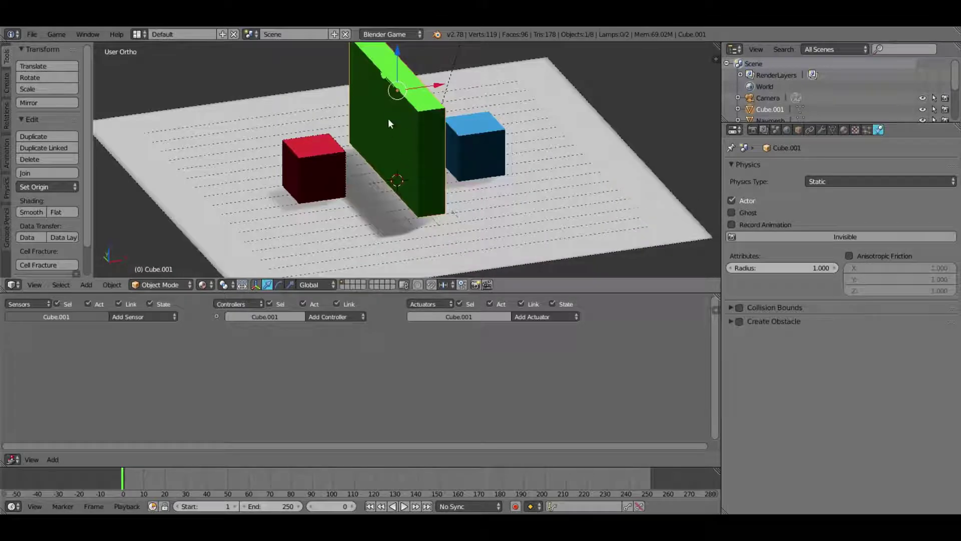
# Step: Disable Actor and enable Ghost in the green wall's physics settings
pyautogui.keyDown('shift'); pyautogui.moveTo(389, 104); pyautogui.dragTo(399, 124, button='middle'); pyautogui.keyUp('shift')
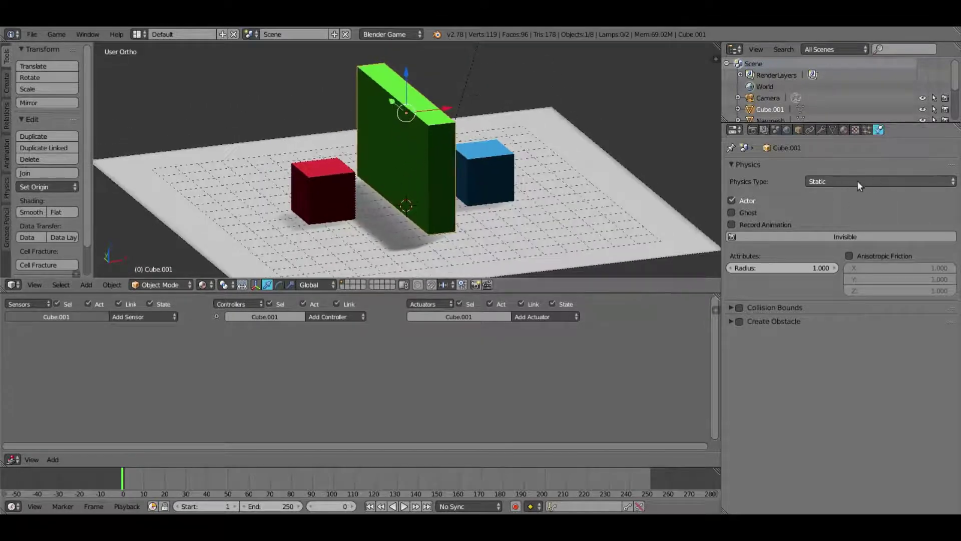
pyautogui.rightClick(345, 190)
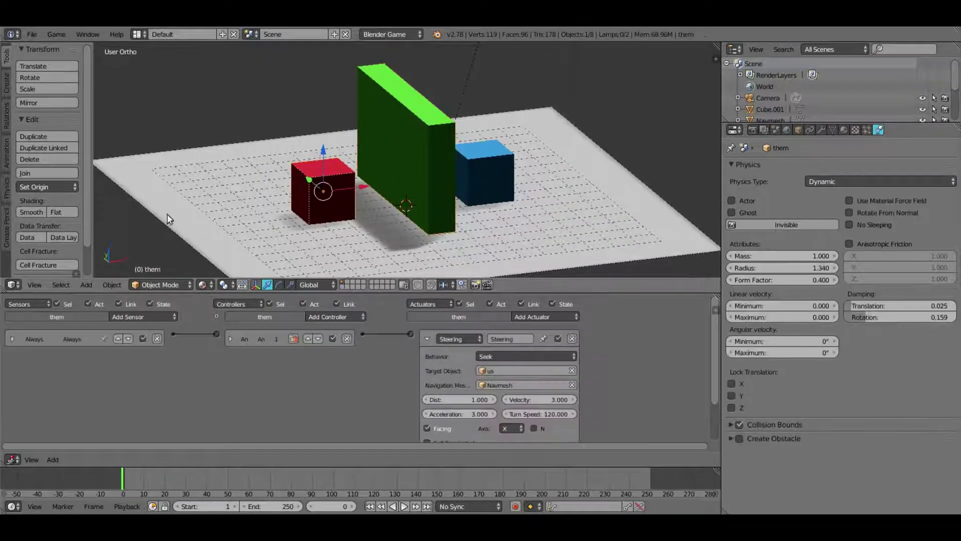
pyautogui.rightClick(428, 145)
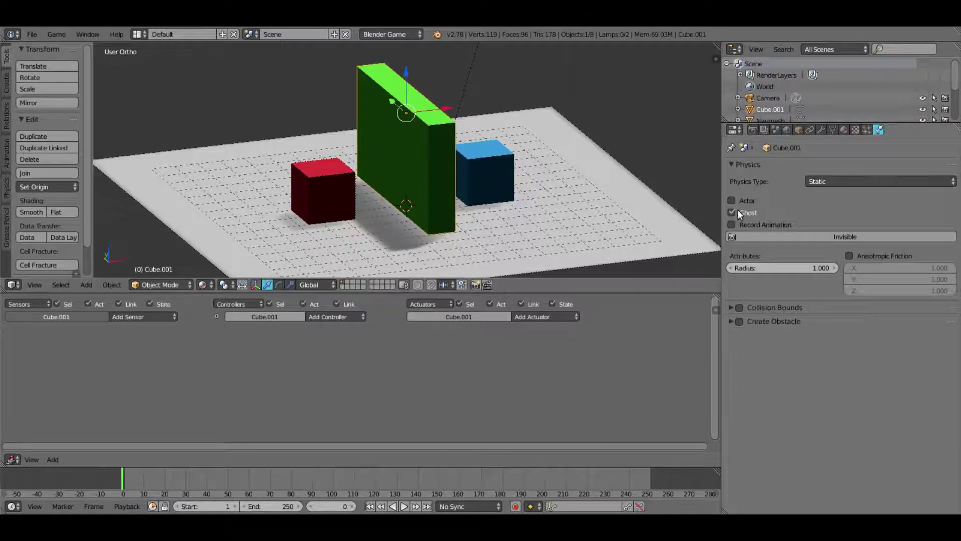
# Step: Set the behavior of the red cube's Steering actuator to Path following
pyautogui.rightClick(317, 175)
pyautogui.moveTo(370, 218); pyautogui.dragTo(418, 184, button='middle')
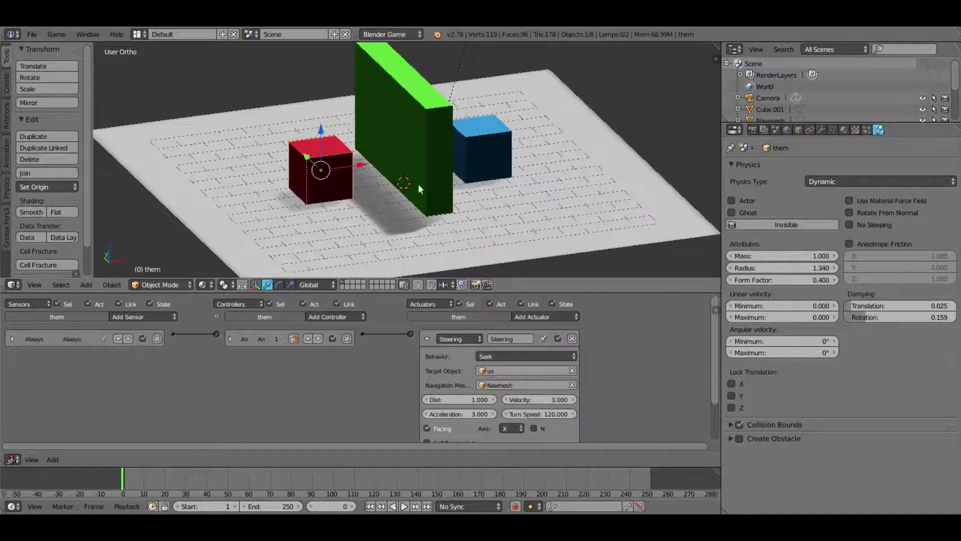
pyautogui.click(840, 181)
pyautogui.click(851, 128)
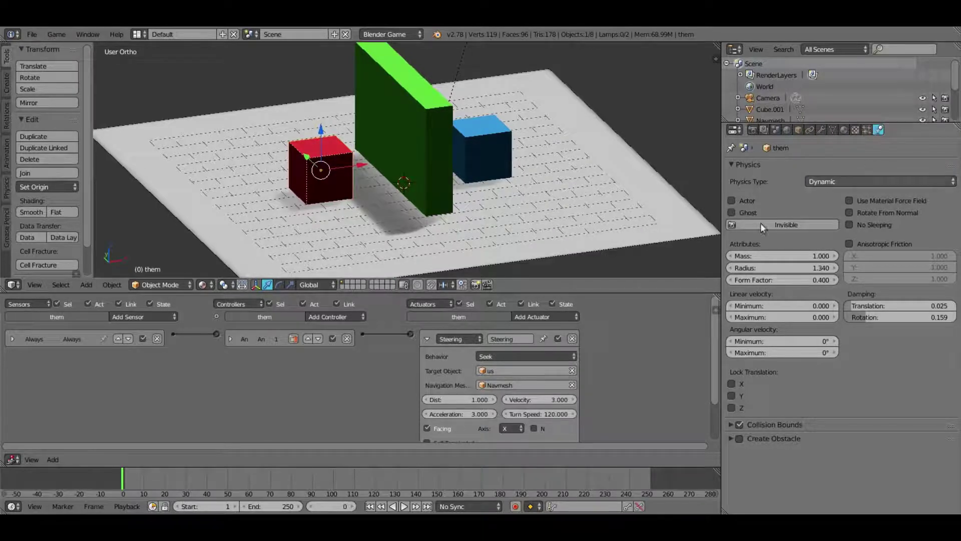
pyautogui.scroll(-3, 407, 313)
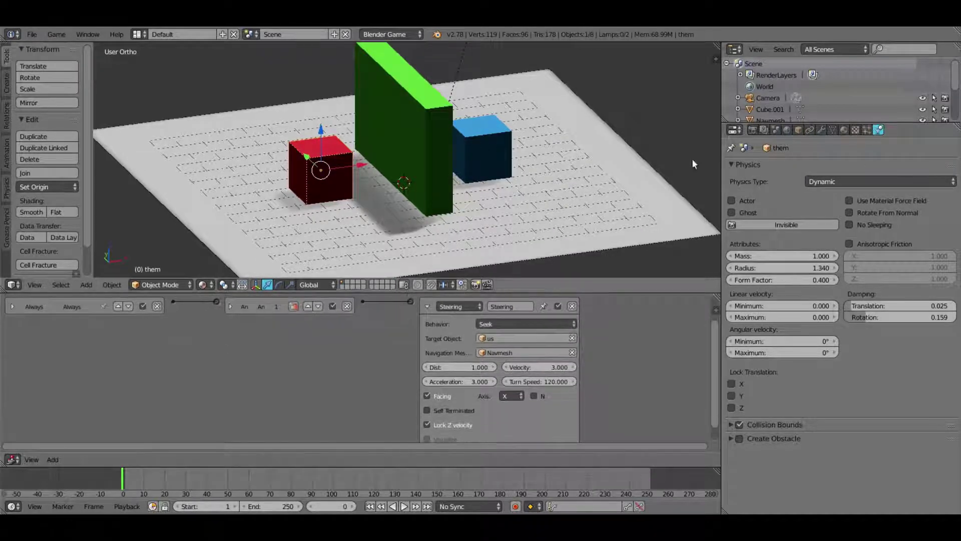
pyautogui.click(490, 324)
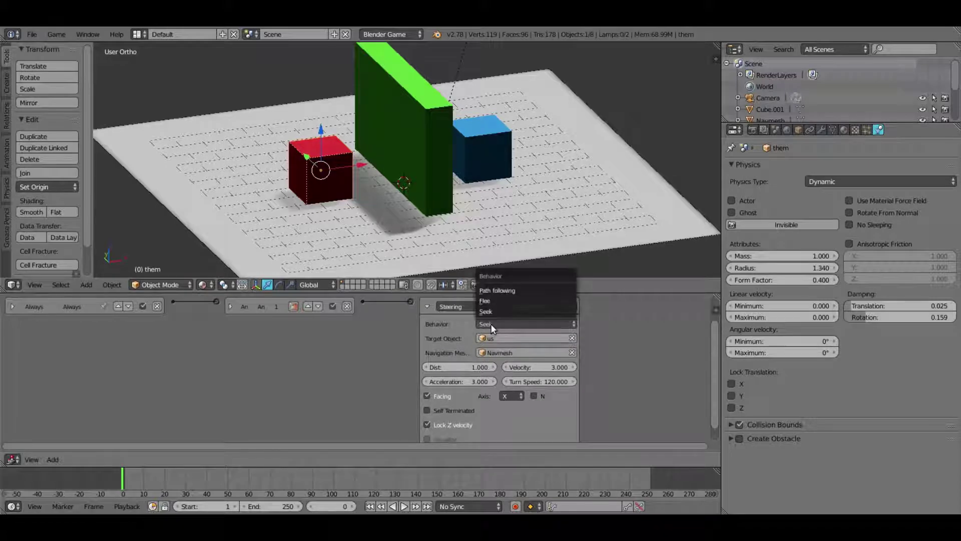
pyautogui.click(551, 290)
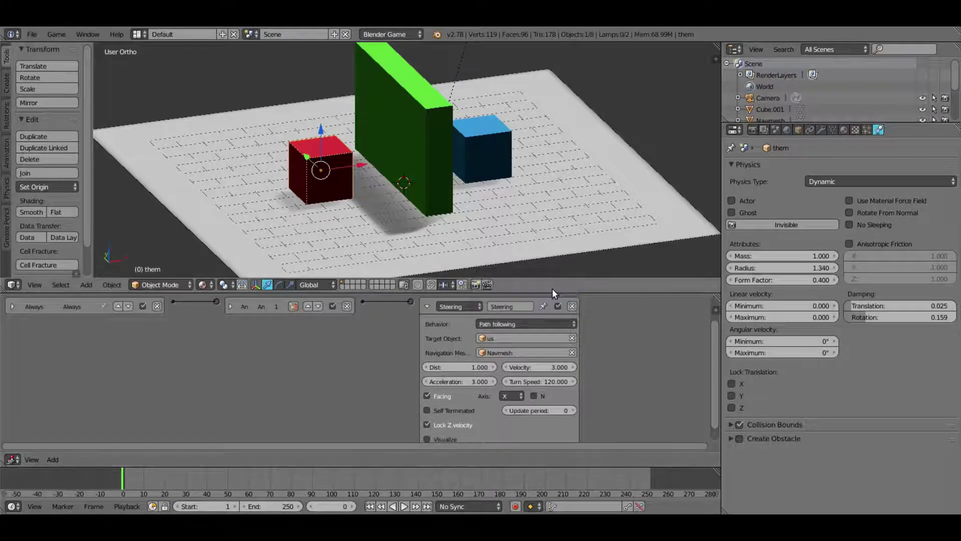
# Step: Run the game with path following active to check how the red cube gets around the wall, and end the run
pyautogui.click(57, 34)
pyautogui.click(64, 44)
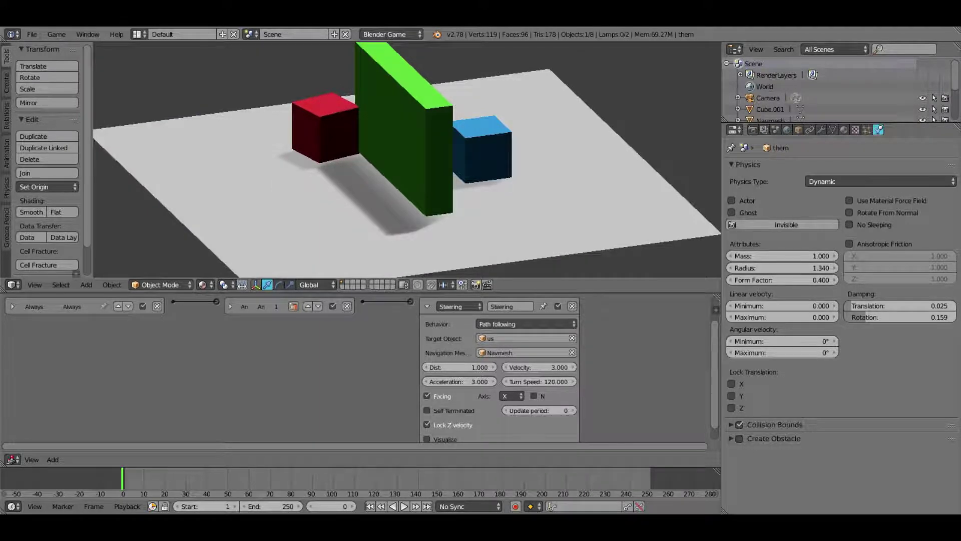
pyautogui.press('Escape')
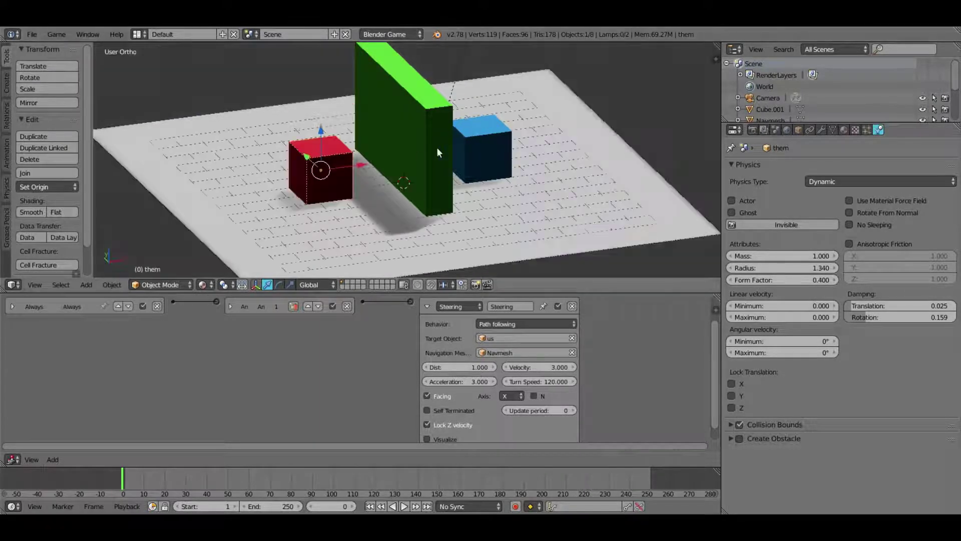
# Step: Scale the navigation mesh's six vertices around the wall's base up by about 1.18 to widen the opening
pyautogui.moveTo(436, 147); pyautogui.dragTo(458, 194, button='middle')
pyautogui.rightClick(457, 195)
pyautogui.press('Tab')
pyautogui.press('Tab')
pyautogui.rightClick(407, 235)
pyautogui.press('Tab')
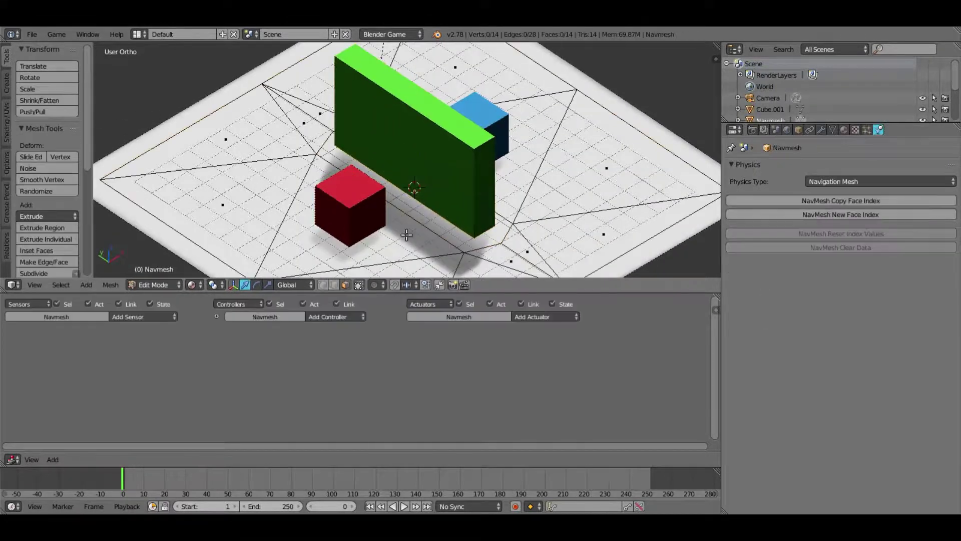
pyautogui.moveTo(407, 235); pyautogui.dragTo(275, 251, button='middle')
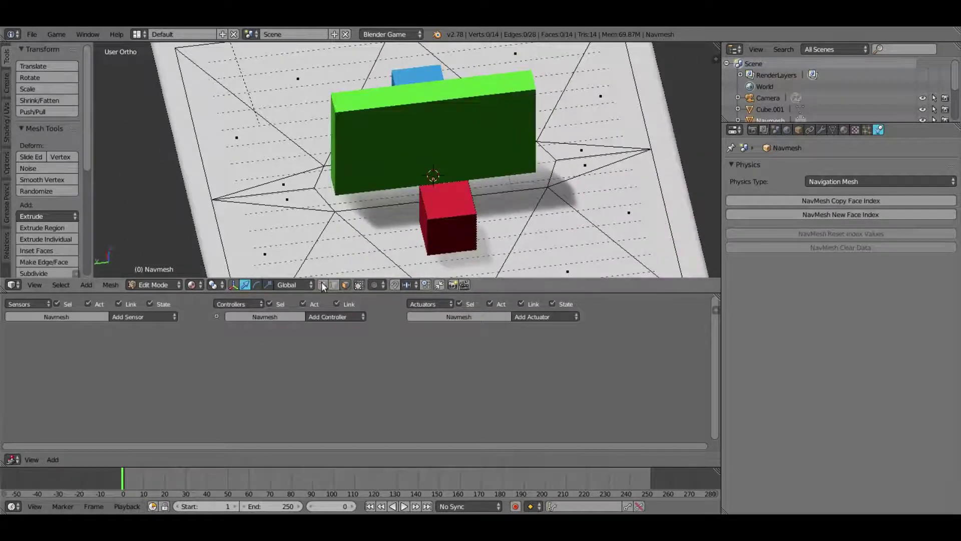
pyautogui.keyDown('shift'); pyautogui.rightClick(555, 163); pyautogui.keyUp('shift')
pyautogui.keyDown('shift'); pyautogui.rightClick(549, 185); pyautogui.keyUp('shift')
pyautogui.press('s')
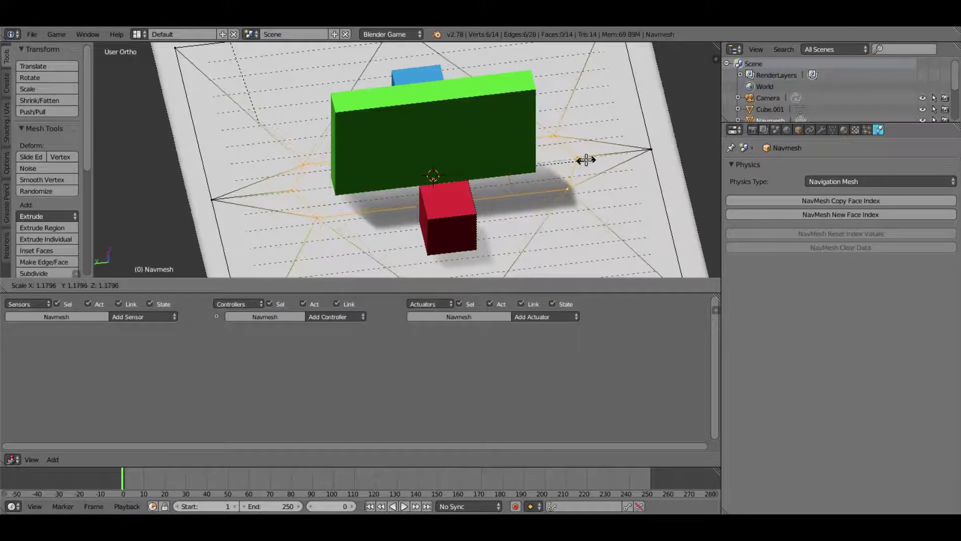
pyautogui.click(585, 159)
pyautogui.moveTo(583, 161); pyautogui.dragTo(488, 169, button='middle')
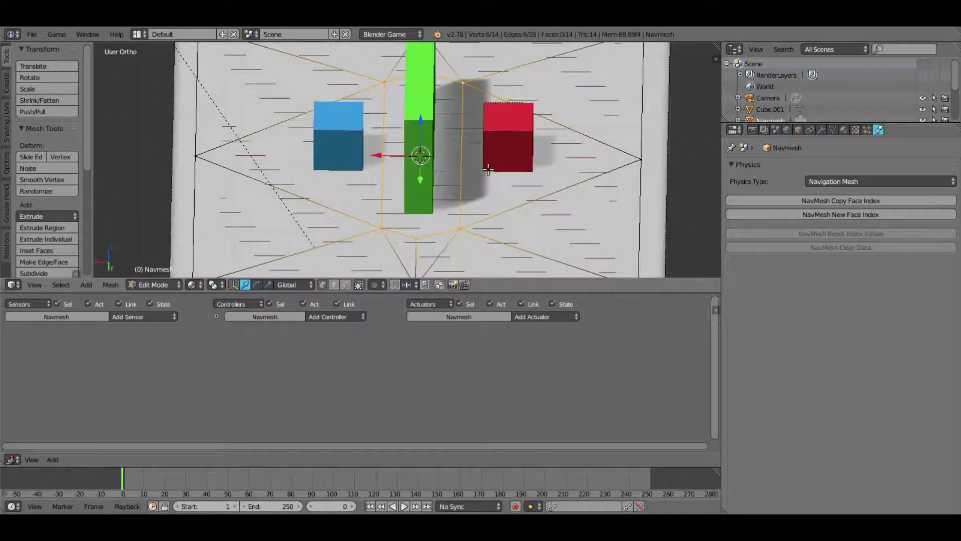
pyautogui.press('Tab')
# Step: Clear the edited navigation mesh's data and reset its index values
pyautogui.moveTo(381, 156); pyautogui.dragTo(345, 190, button='middle')
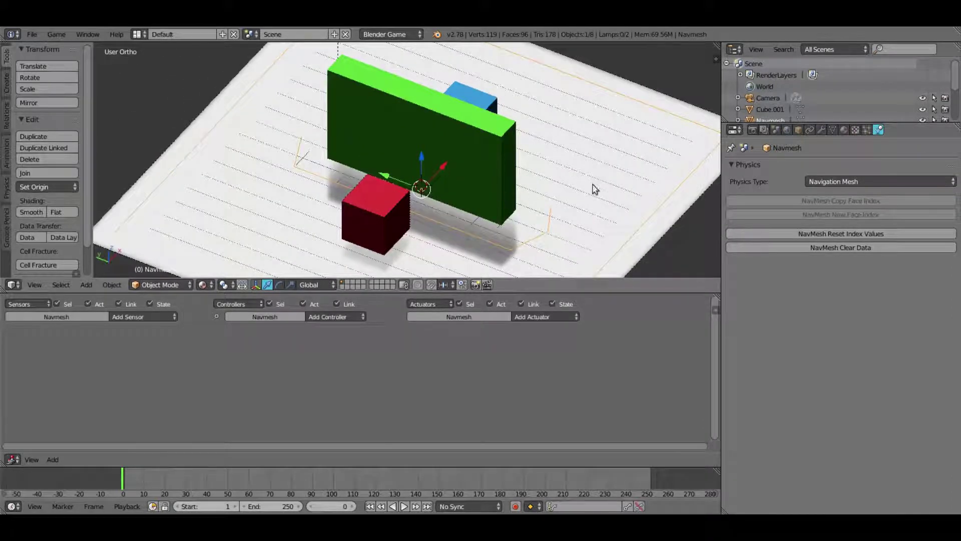
pyautogui.click(831, 181)
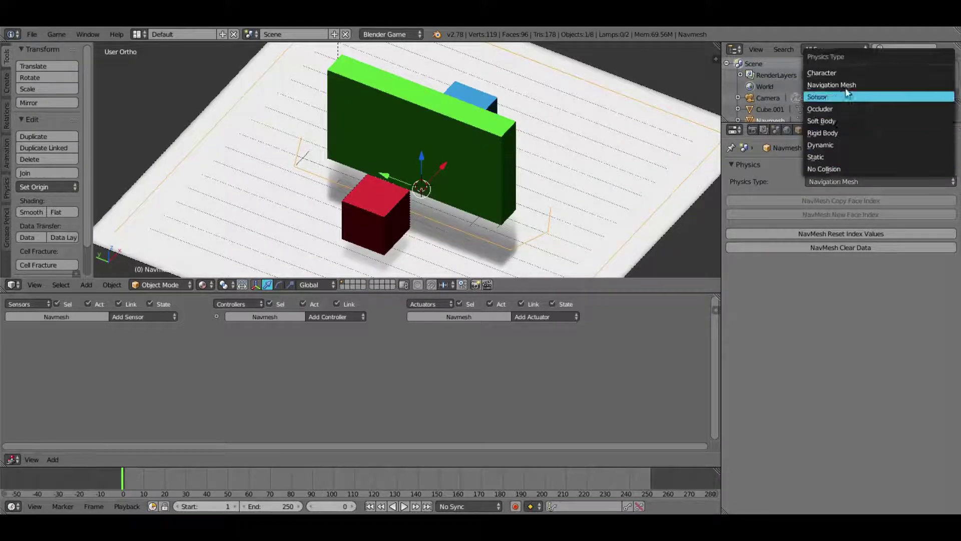
pyautogui.click(854, 246)
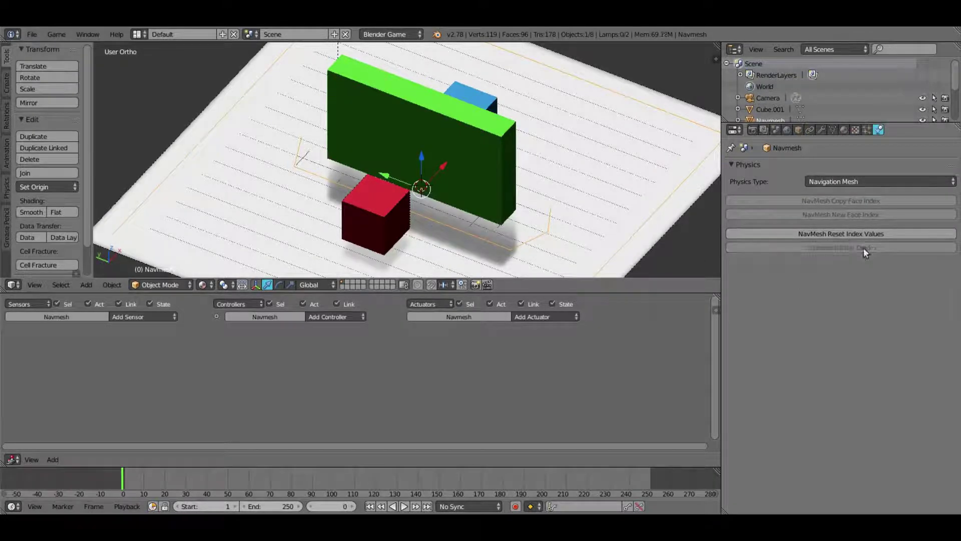
pyautogui.click(856, 235)
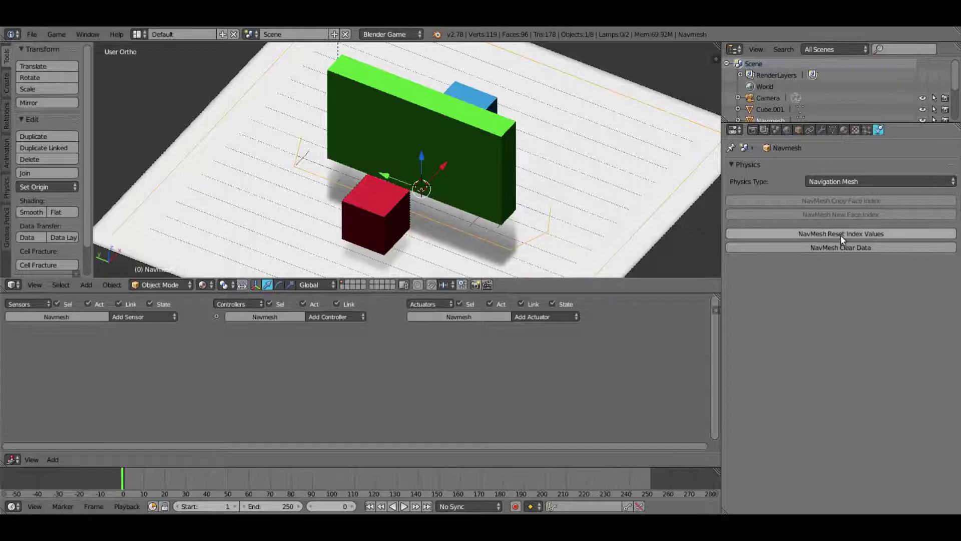
pyautogui.moveTo(509, 218); pyautogui.dragTo(503, 202, button='middle')
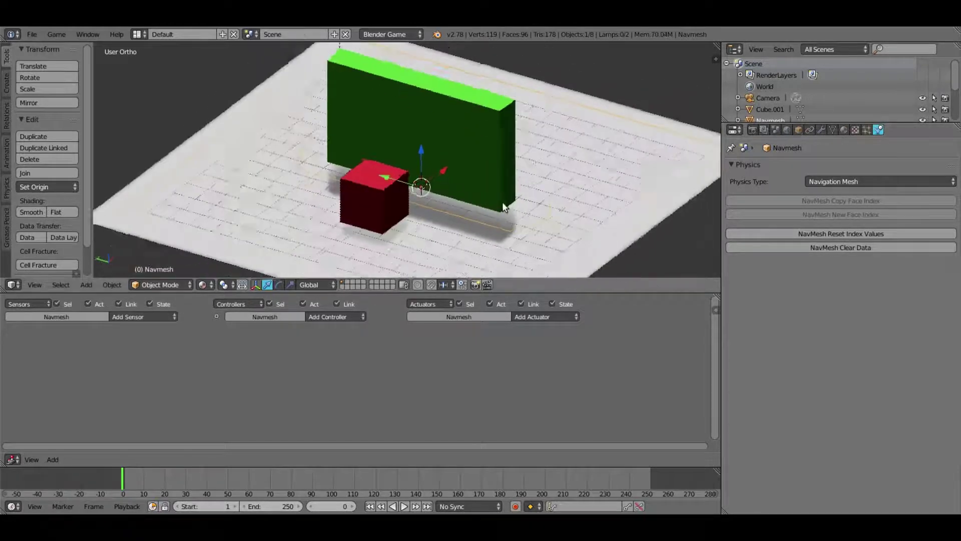
pyautogui.click(792, 250)
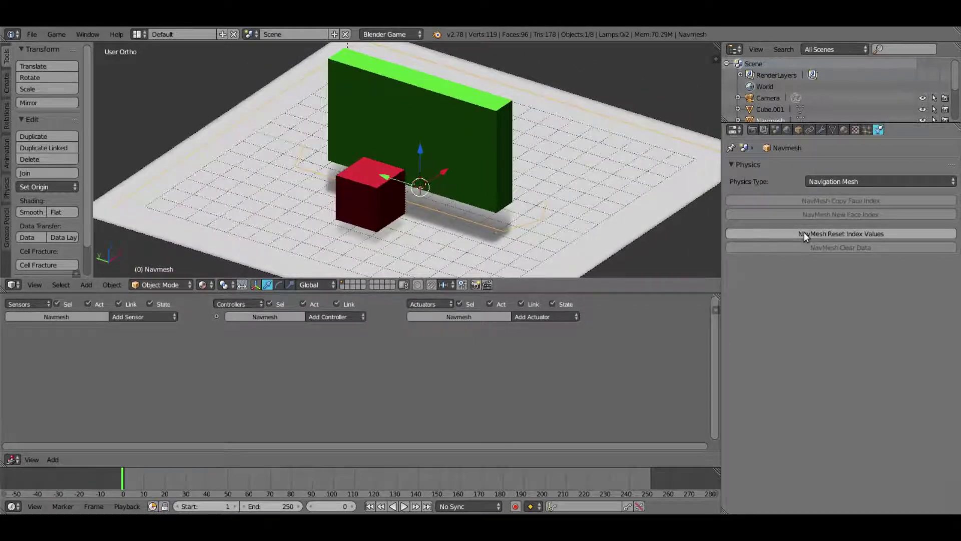
pyautogui.click(803, 234)
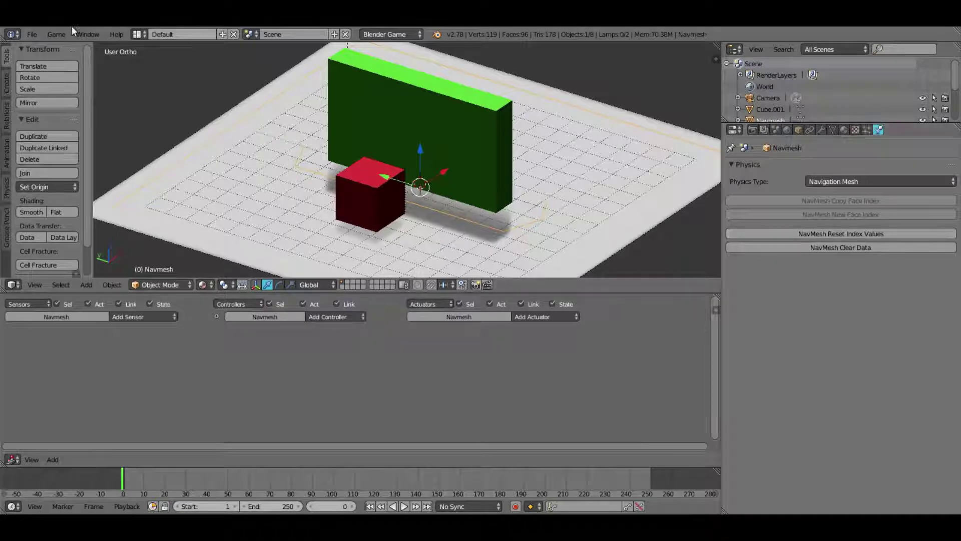
# Step: Run the game with the rebuilt navigation mesh data to check the red cube's route around the wall, and end the run
pyautogui.click(56, 34)
pyautogui.click(66, 47)
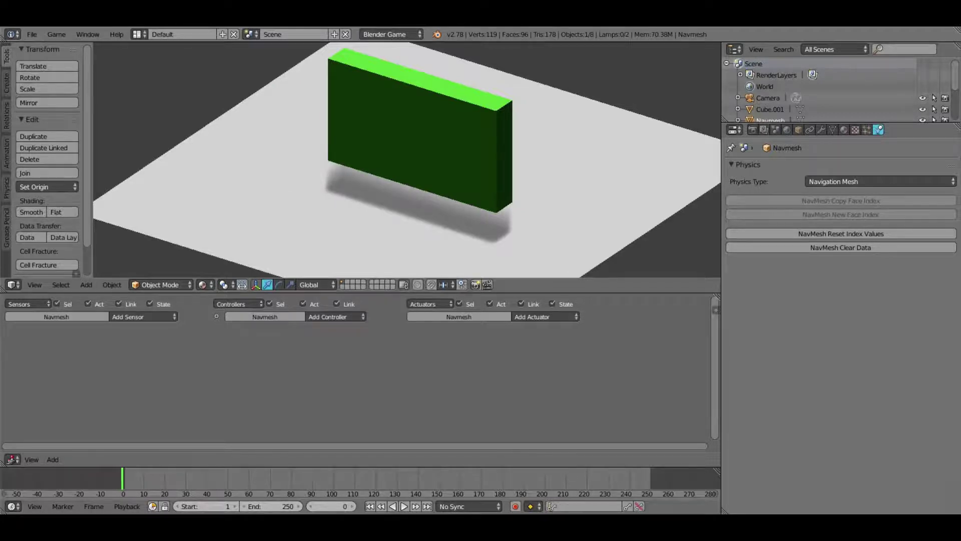
pyautogui.press('Escape')
pyautogui.moveTo(685, 203); pyautogui.dragTo(635, 203, button='middle')
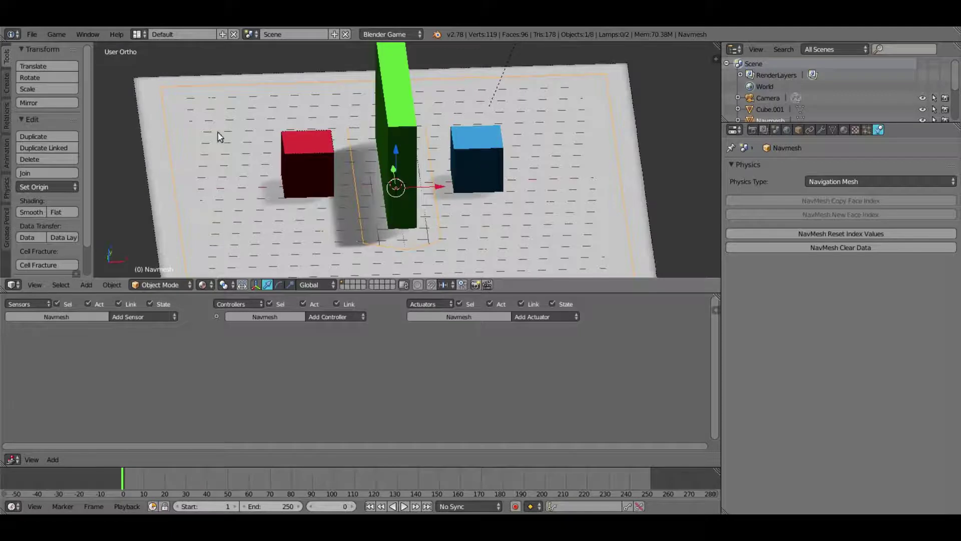
# Step: Scale the six navigation mesh vertices around the wall outward well beyond both cubes
pyautogui.press('Tab')
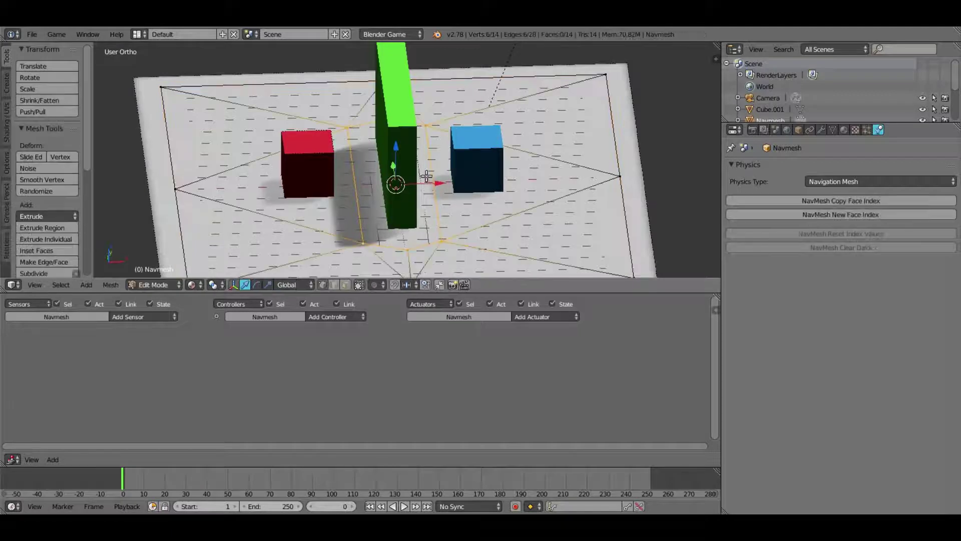
pyautogui.click(786, 131)
pyautogui.click(777, 129)
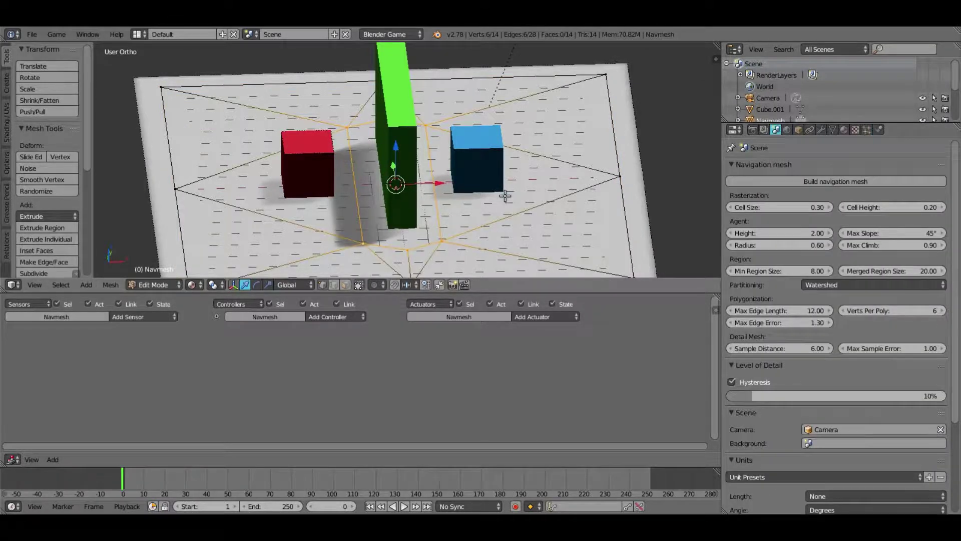
pyautogui.press('Tab')
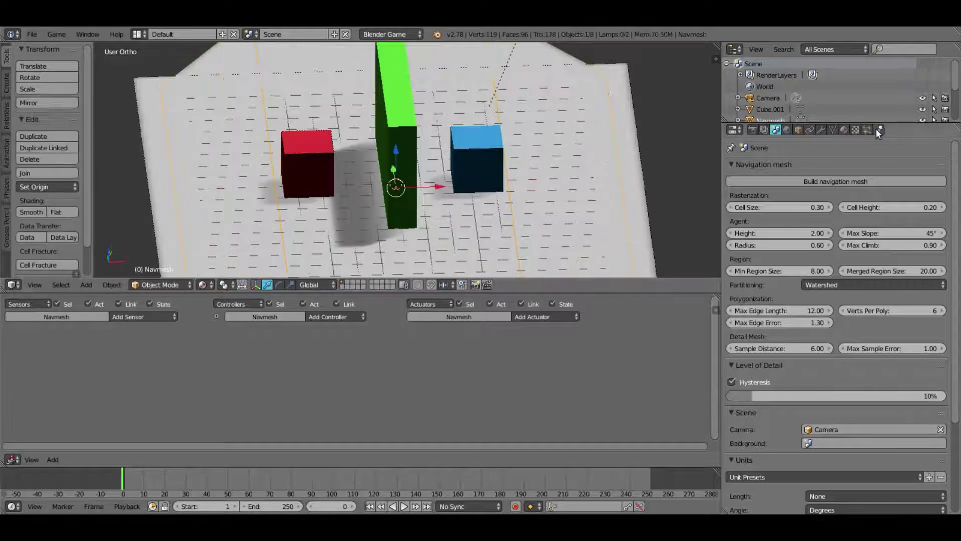
pyautogui.click(880, 130)
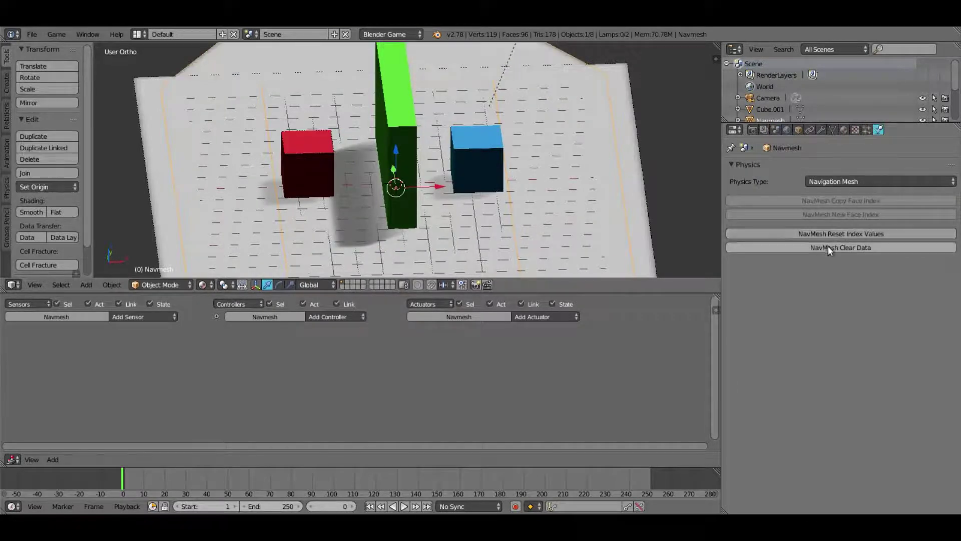
# Step: Run the game with the greatly enlarged navigation mesh opening to check the red cube's movement, and end the run
pyautogui.click(56, 34)
pyautogui.click(75, 46)
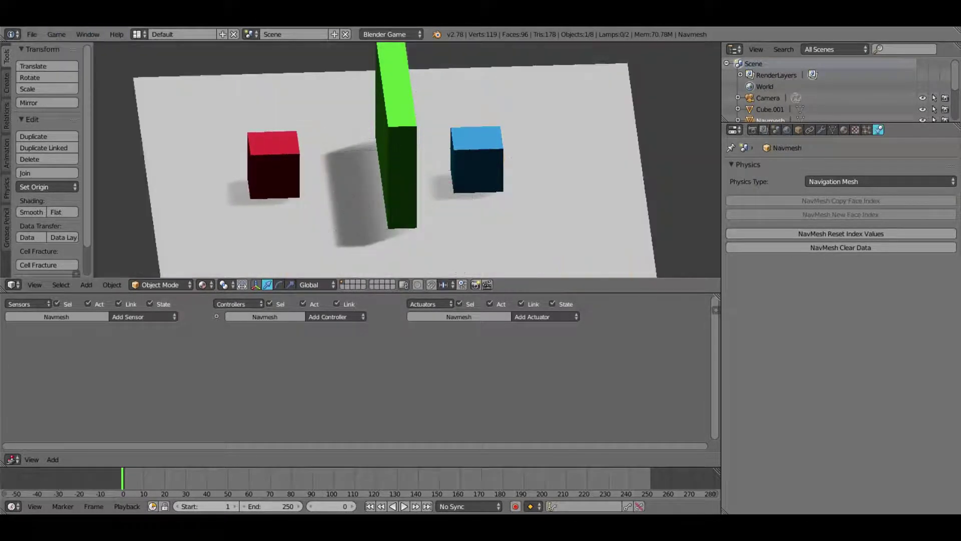
pyautogui.press('Escape')
# Step: Undo the last enlargement of the navigation mesh opening
pyautogui.scroll(-4, 429, 114)
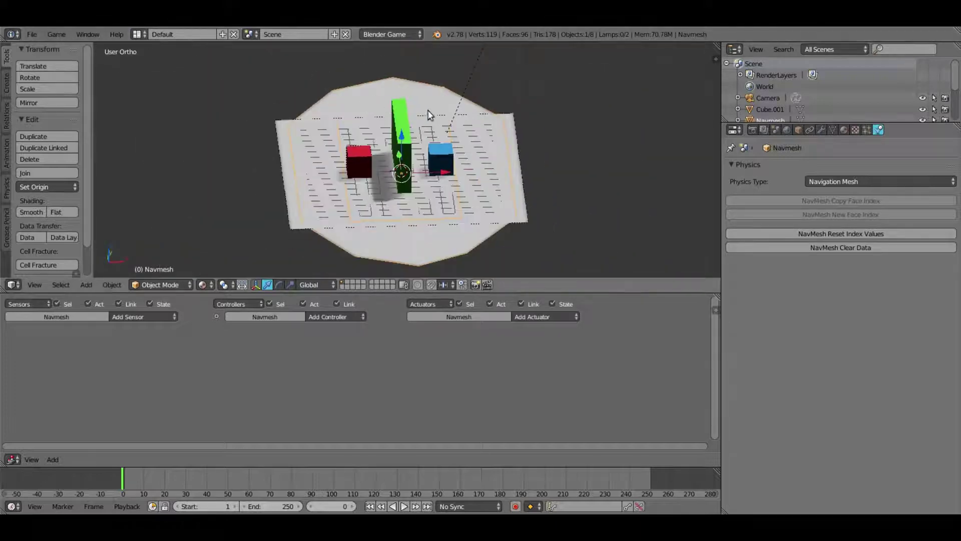
pyautogui.hotkey('ctrl', 'z')
pyautogui.scroll(5, 478, 150)
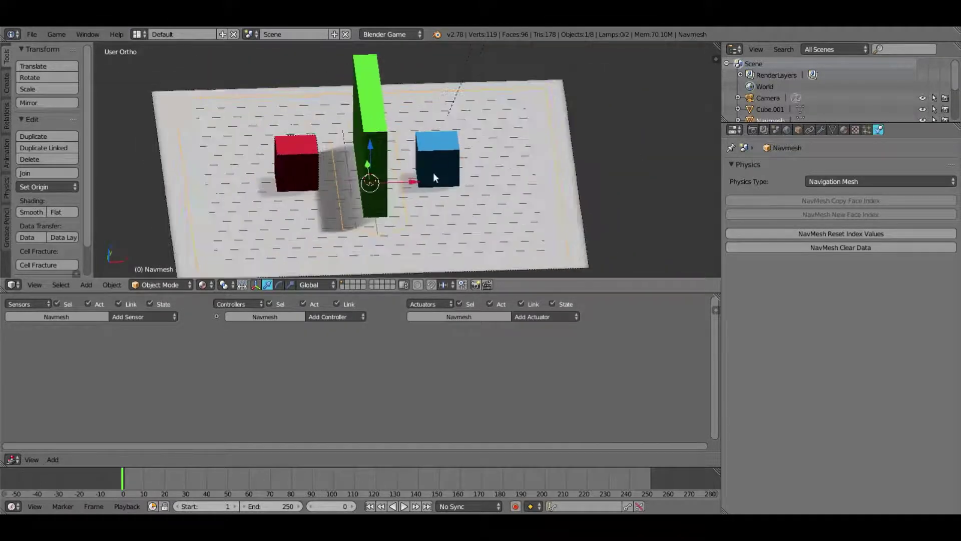
# Step: Run the game with the restored navigation mesh opening to check the red cube's movement, and end the run
pyautogui.moveTo(411, 184); pyautogui.dragTo(453, 211, button='middle')
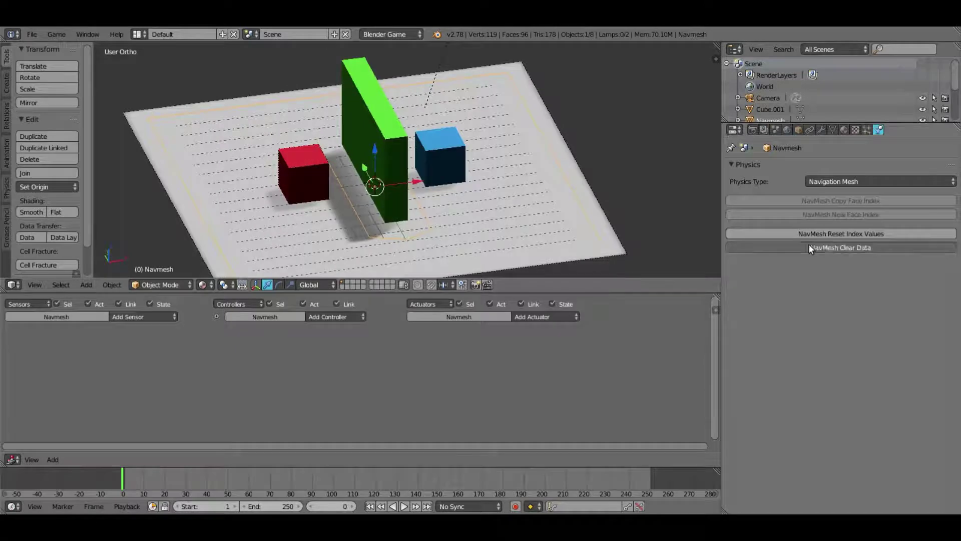
pyautogui.click(56, 34)
pyautogui.click(64, 44)
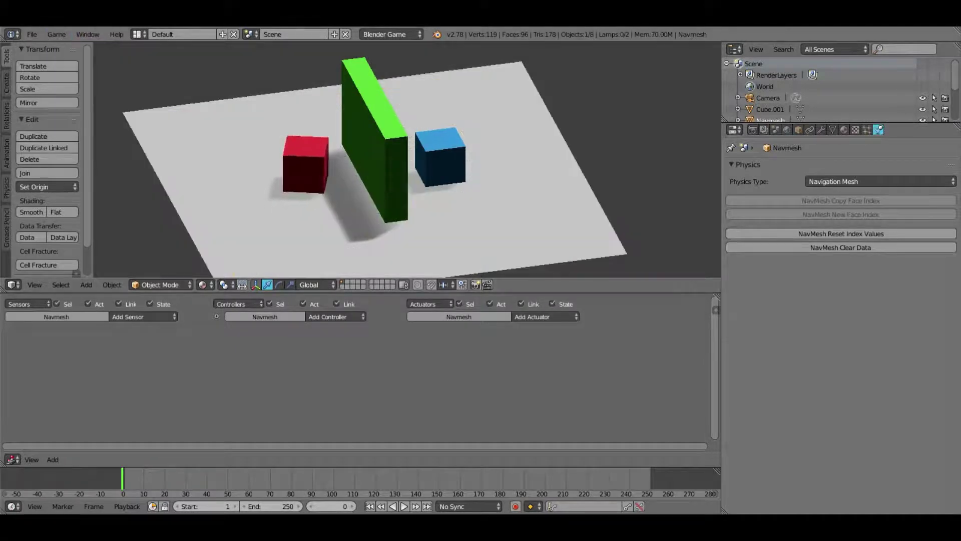
pyautogui.press('Escape')
# Step: Set the red cube's Steering actuator velocity to 10 and test its path following in a short game run
pyautogui.rightClick(300, 167)
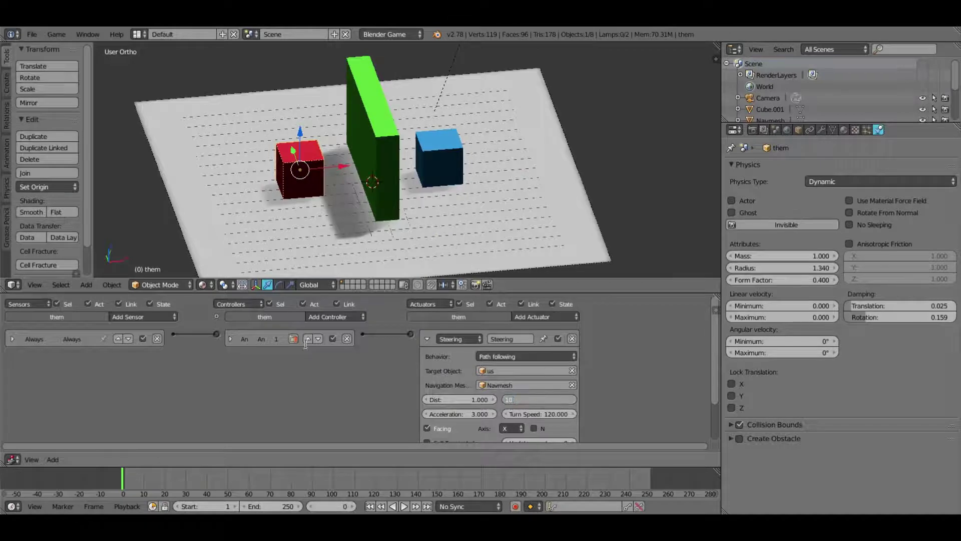
pyautogui.press('Return')
pyautogui.click(56, 34)
pyautogui.click(64, 45)
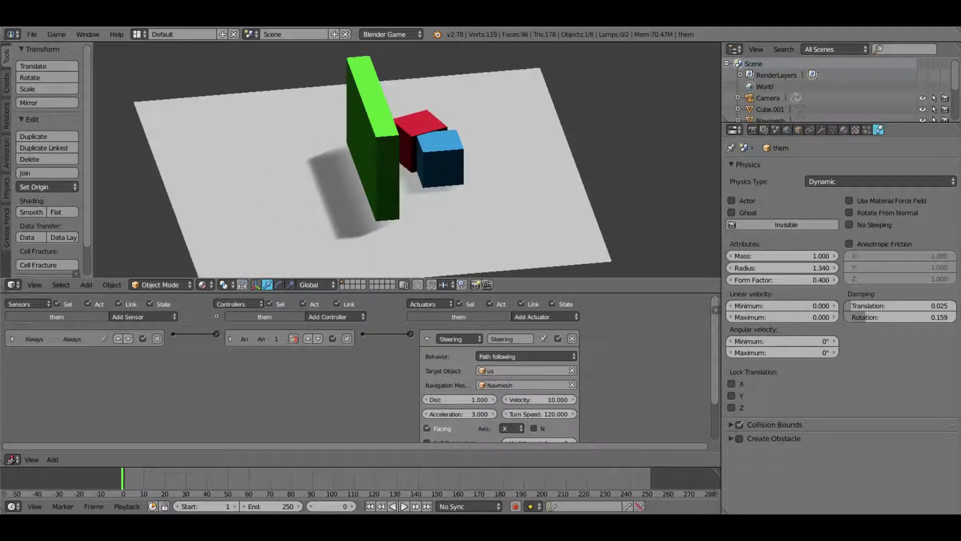
pyautogui.press('Escape')
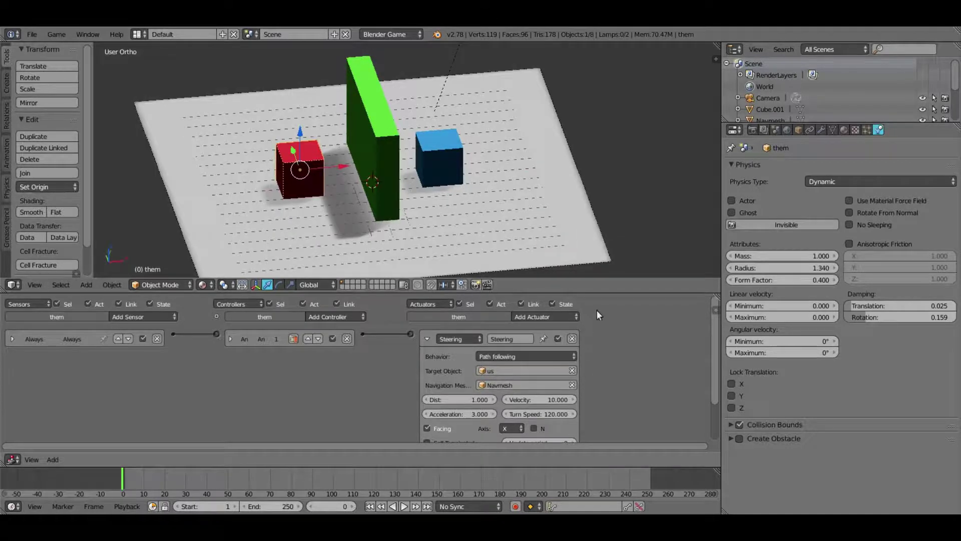
# Step: Run the game and steer the blue cube around the wall to check the red cube's pursuit, and end the run
pyautogui.moveTo(600, 292)
pyautogui.mouseDown()
pyautogui.moveTo(599, 271)
pyautogui.moveTo(600, 285)
pyautogui.mouseUp()
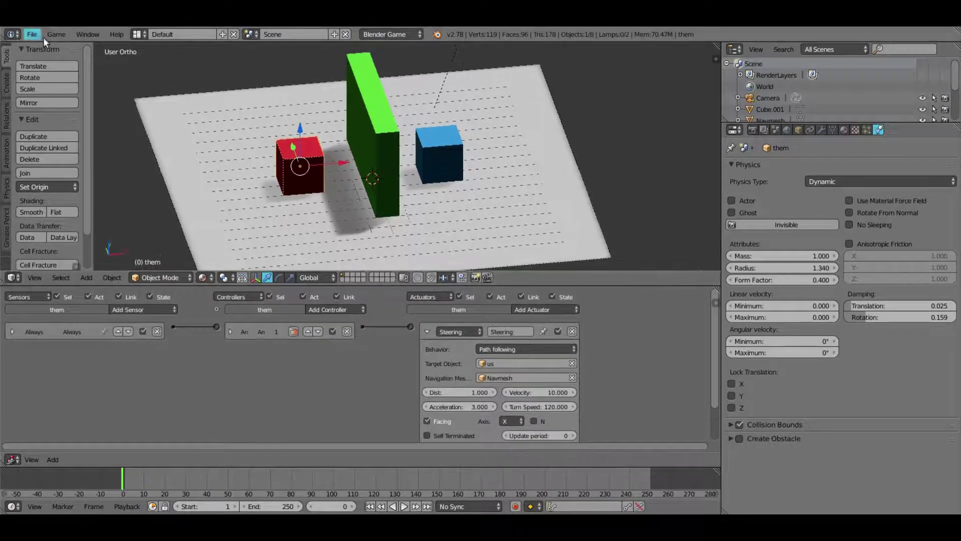
pyautogui.click(56, 34)
pyautogui.click(75, 44)
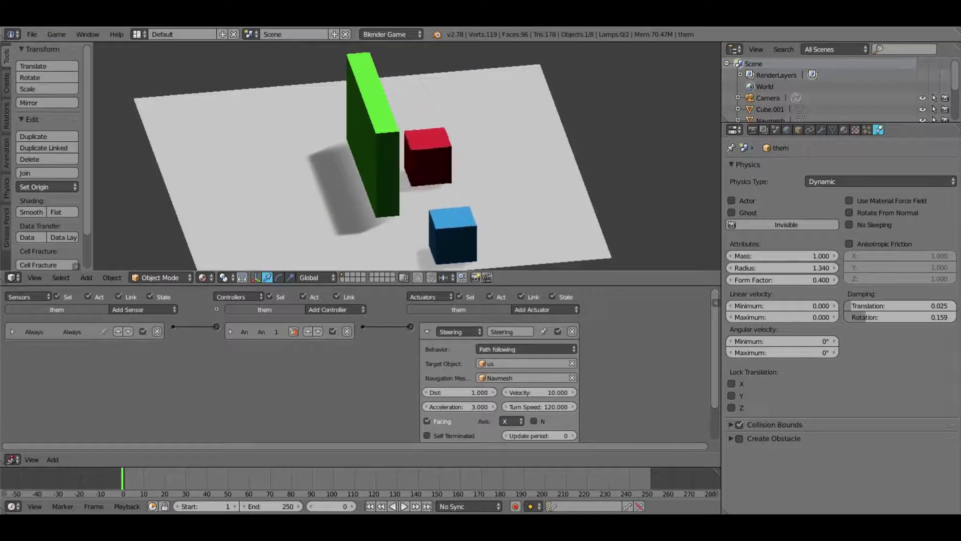
pyautogui.press('Left')
pyautogui.press('Up')
pyautogui.press('Right')
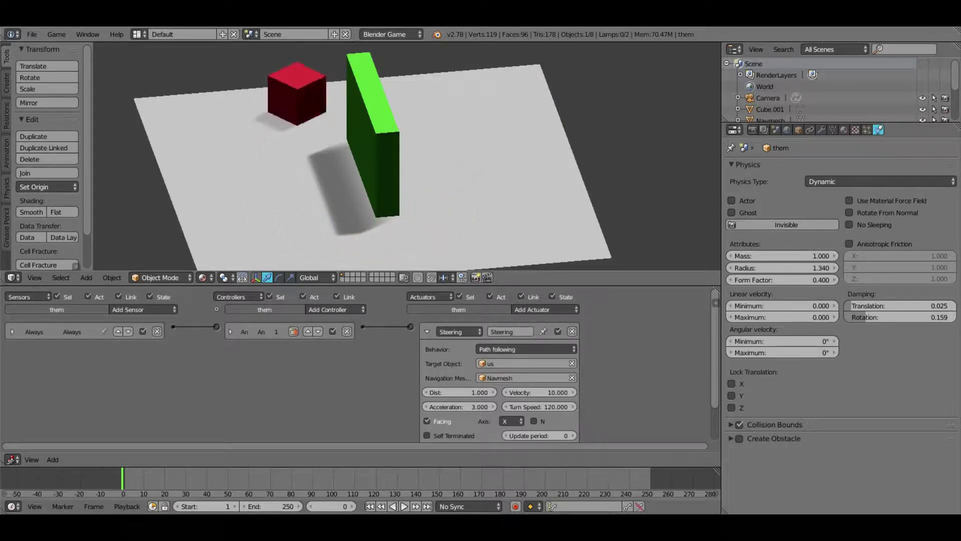
pyautogui.press('Escape')
# Step: Start another game run and move the blue cube to the wall's near end to test the red cube's pursuit
pyautogui.click(63, 37)
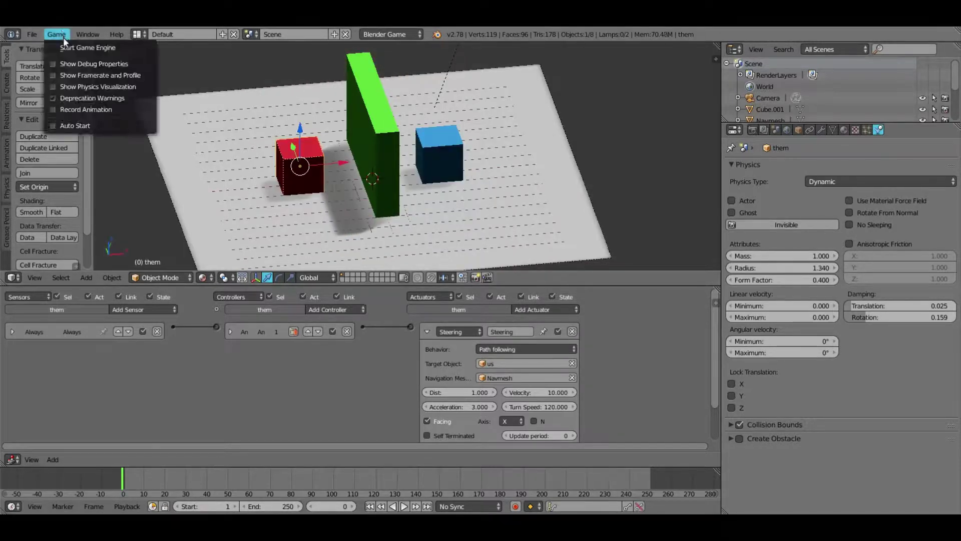
pyautogui.click(64, 48)
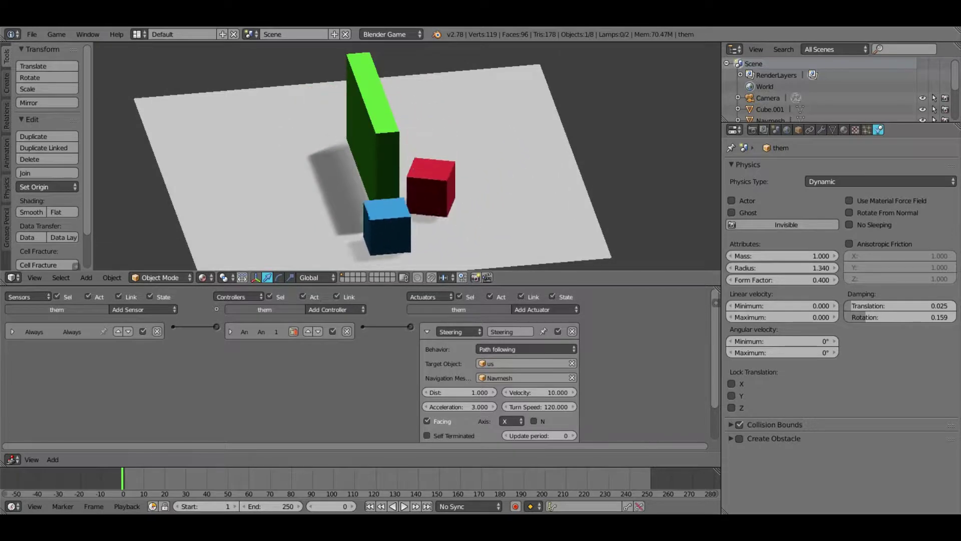